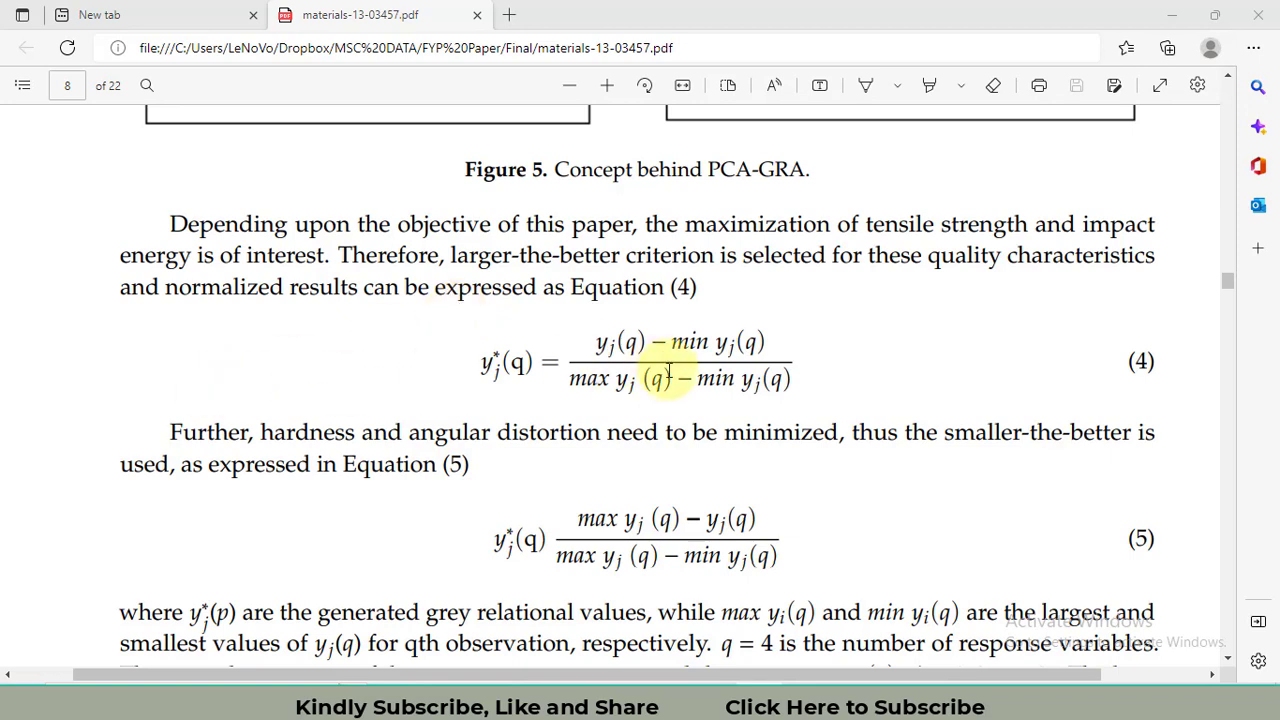
- Highlight the larger-the-better criterion and normalization Equations (4) and (5) on page 8 of the paper
{"action": "left_click_drag", "start_coordinate": [450, 257], "coordinate": [638, 256]}
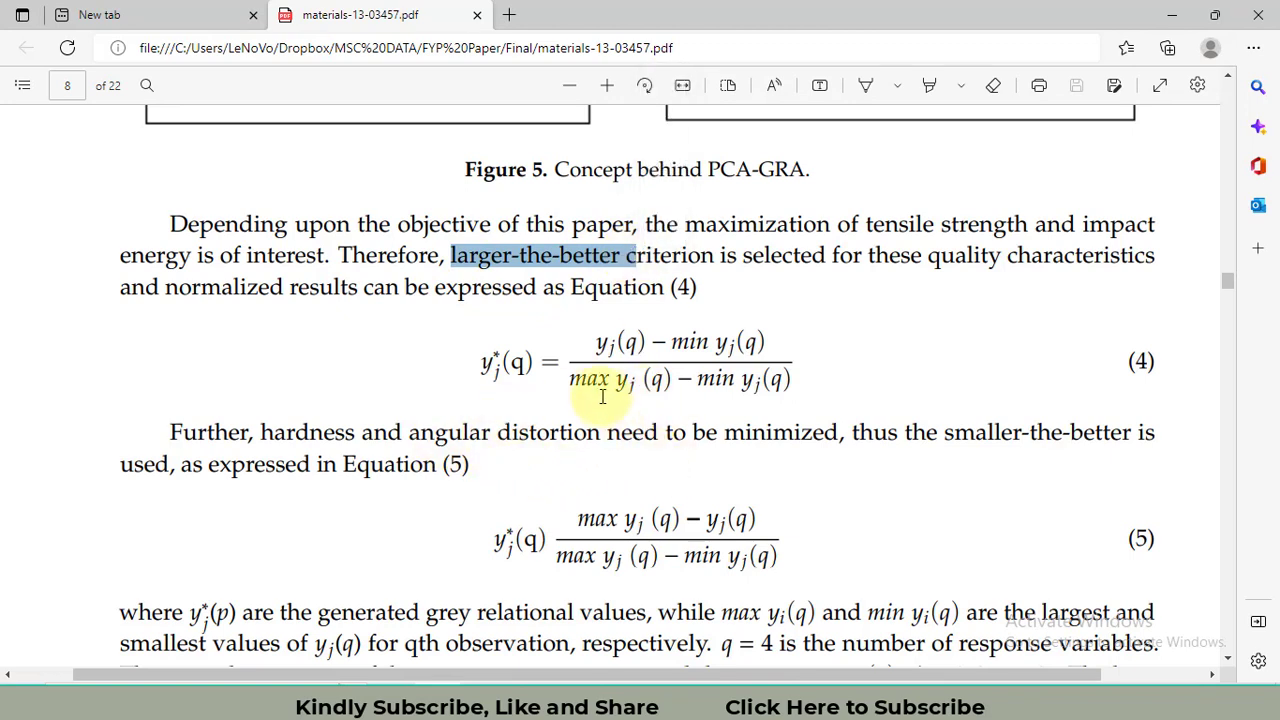
{"action": "left_click_drag", "start_coordinate": [475, 360], "coordinate": [810, 378]}
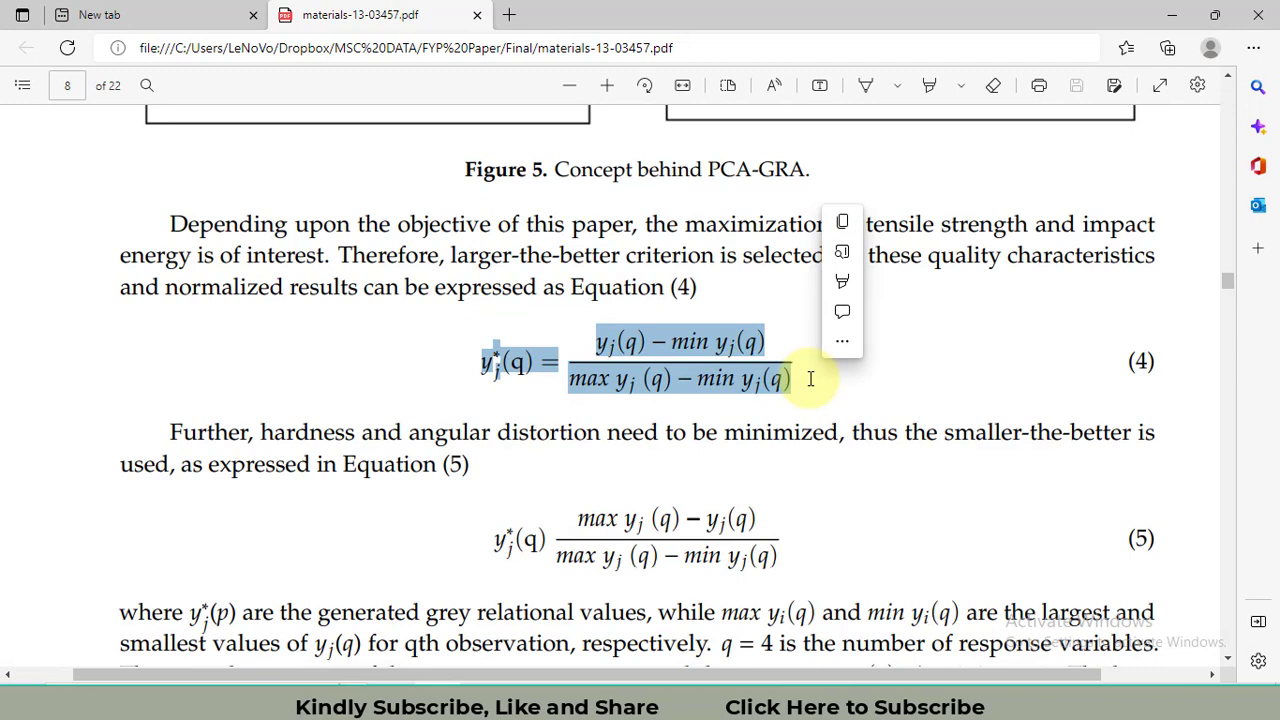
{"action": "left_click_drag", "start_coordinate": [494, 537], "coordinate": [818, 562]}
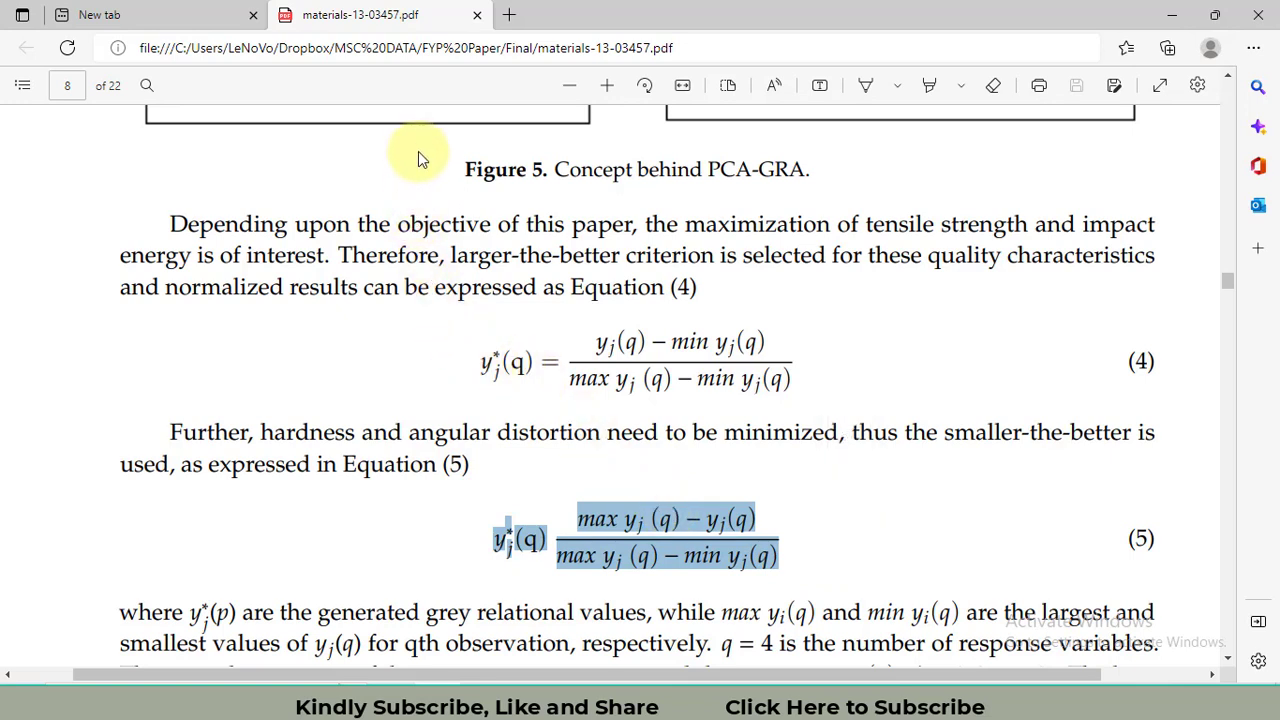
- View the Normalization table in the SN ratio and GRA 1 Excel workbook, and return to Equation (4) in the PDF paper
{"action": "key", "text": "alt+Tab"}
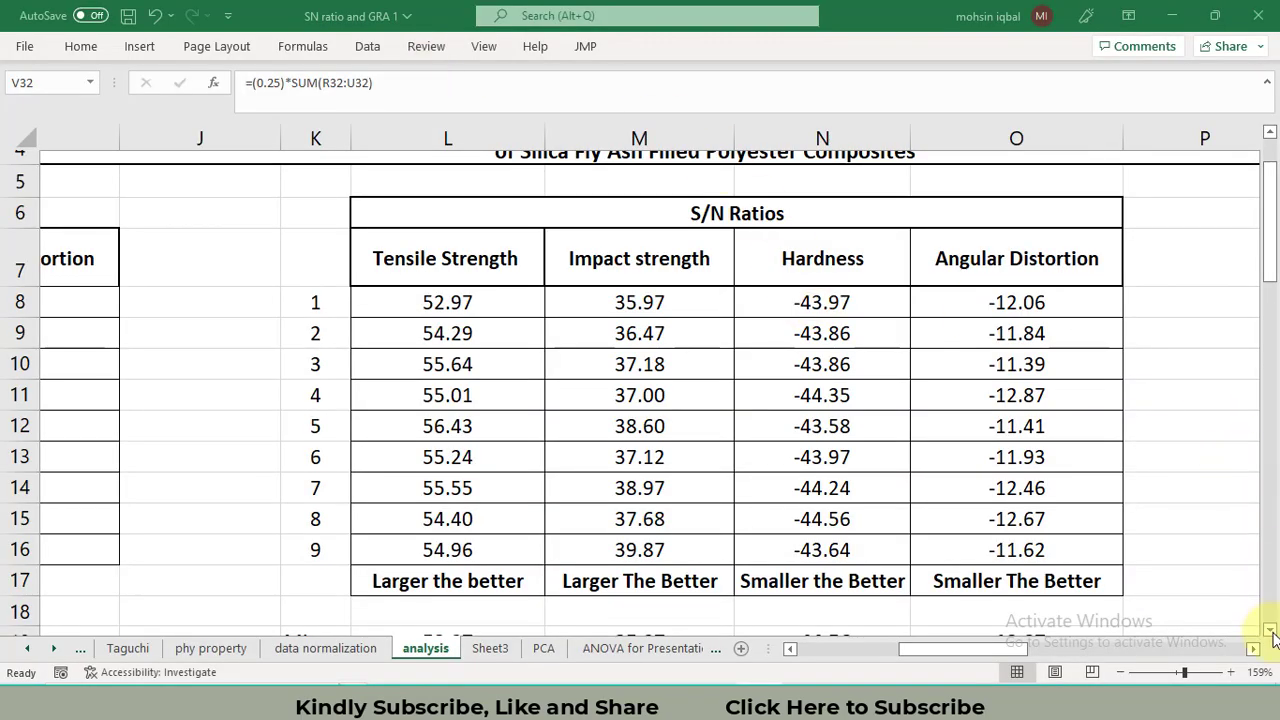
{"action": "left_click_drag", "start_coordinate": [1272, 636], "coordinate": [1272, 636]}
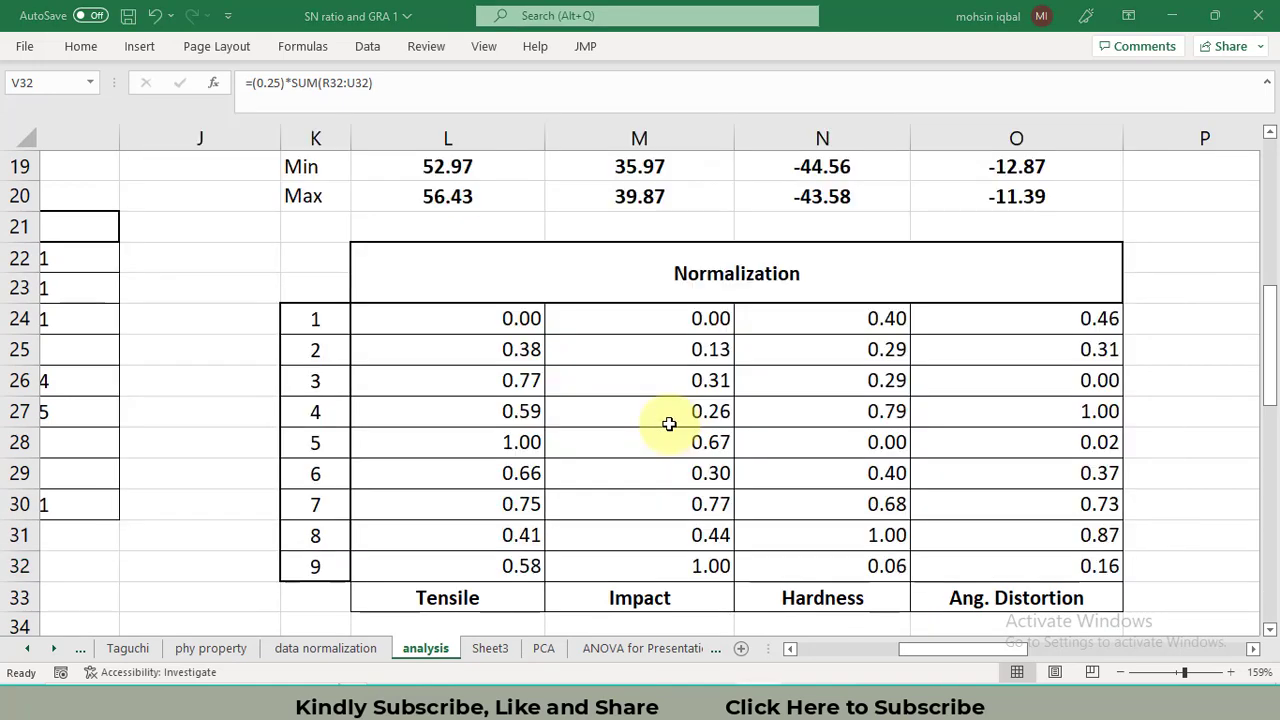
{"action": "key", "text": "alt+Tab"}
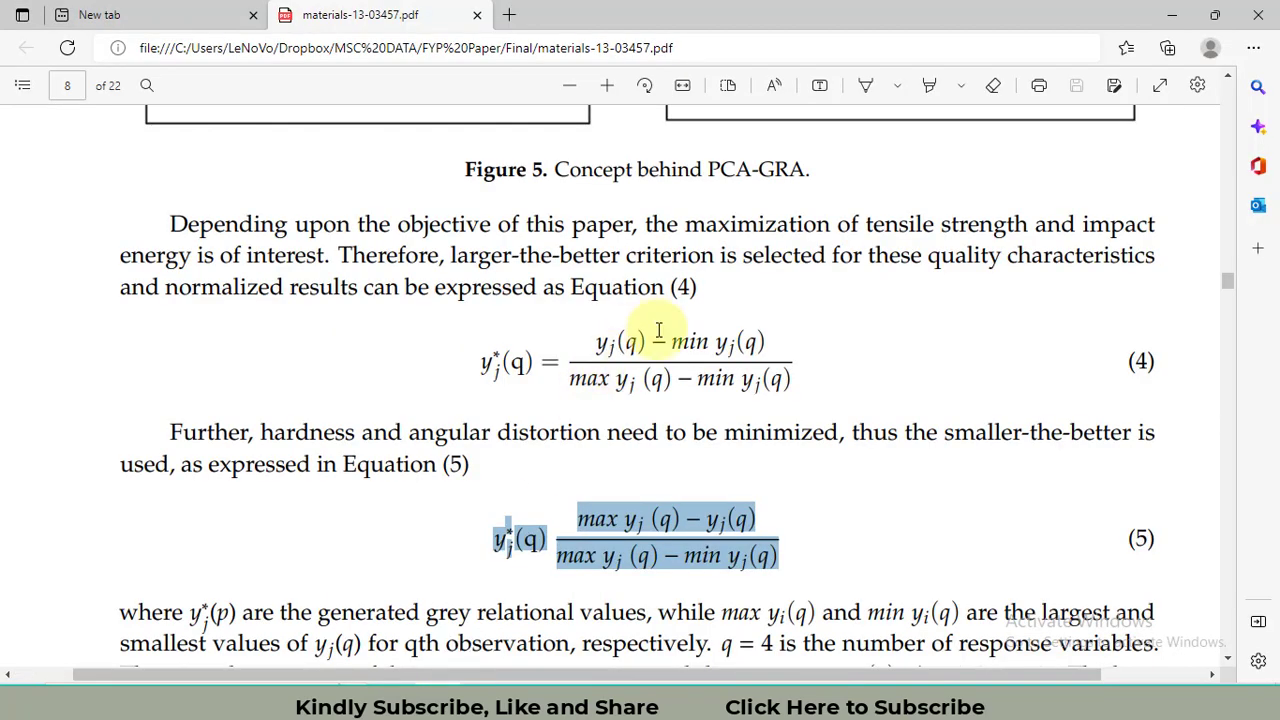
{"action": "left_click", "coordinate": [600, 360]}
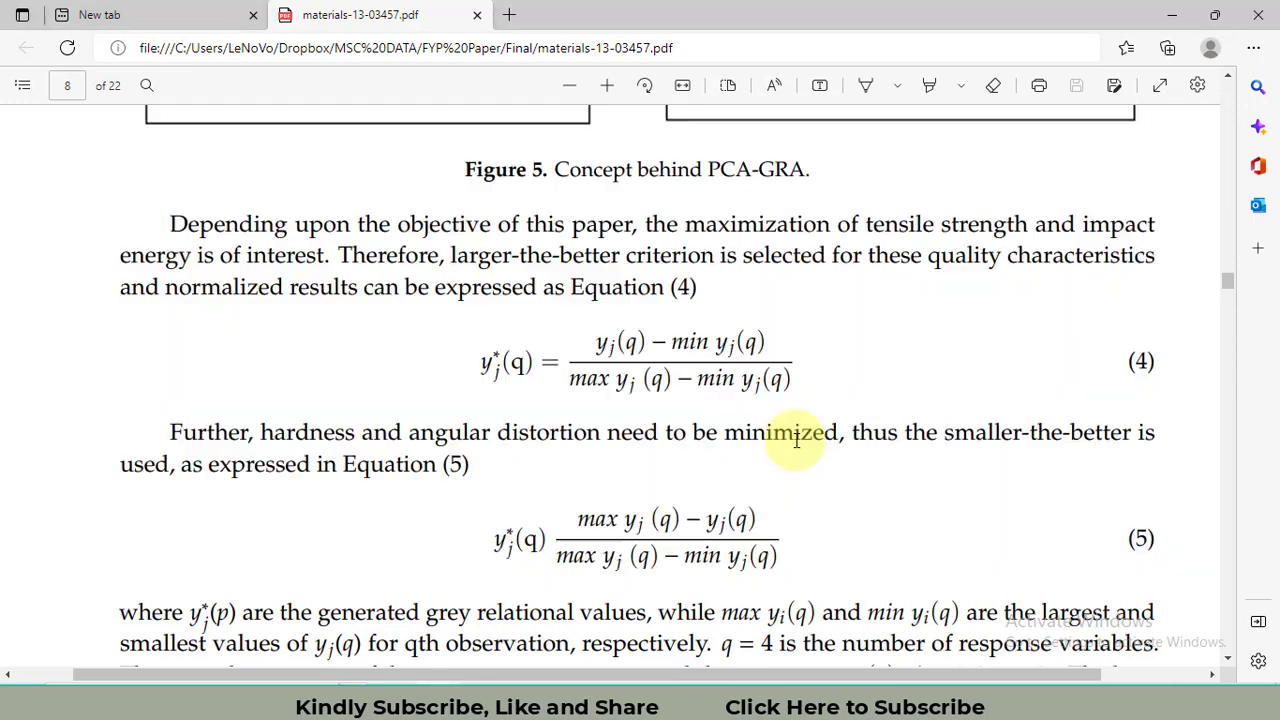
- Switch to the SN ratio and GRA 1 Excel workbook and inspect the tensile strength S/N ratios and their Min formula
{"action": "mouse_move", "coordinate": [623, 705]}
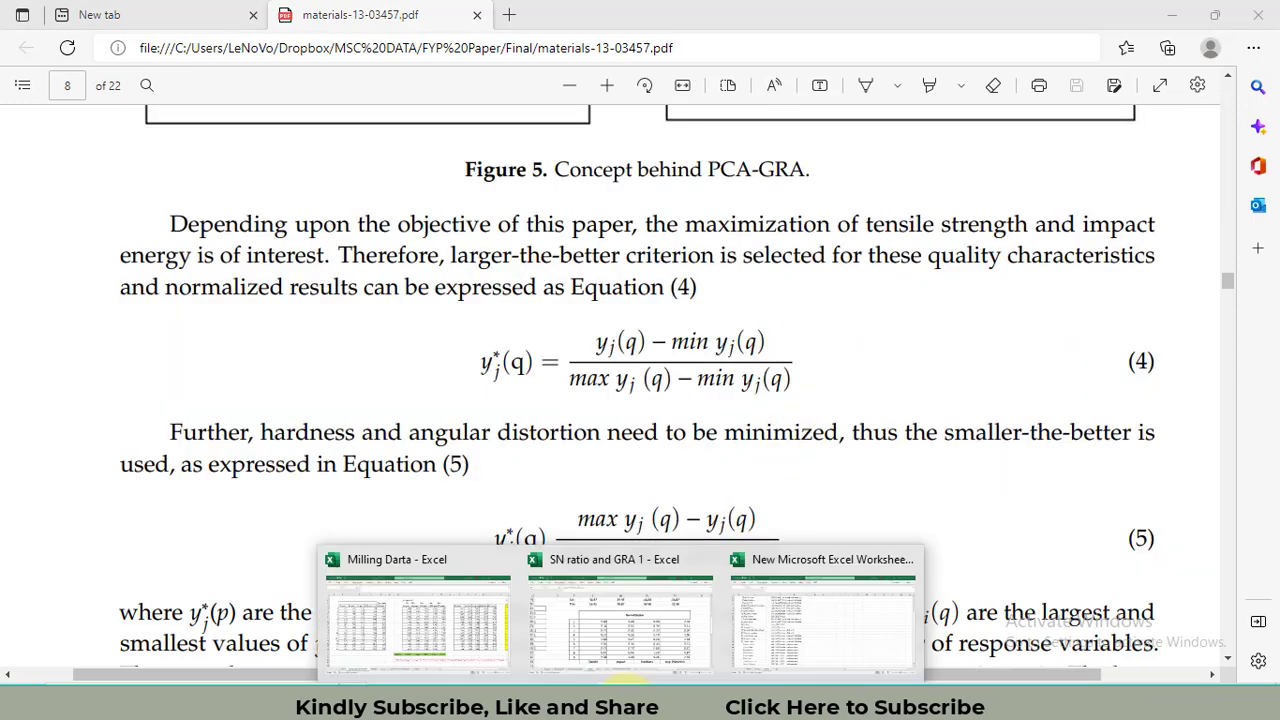
{"action": "left_click", "coordinate": [674, 631]}
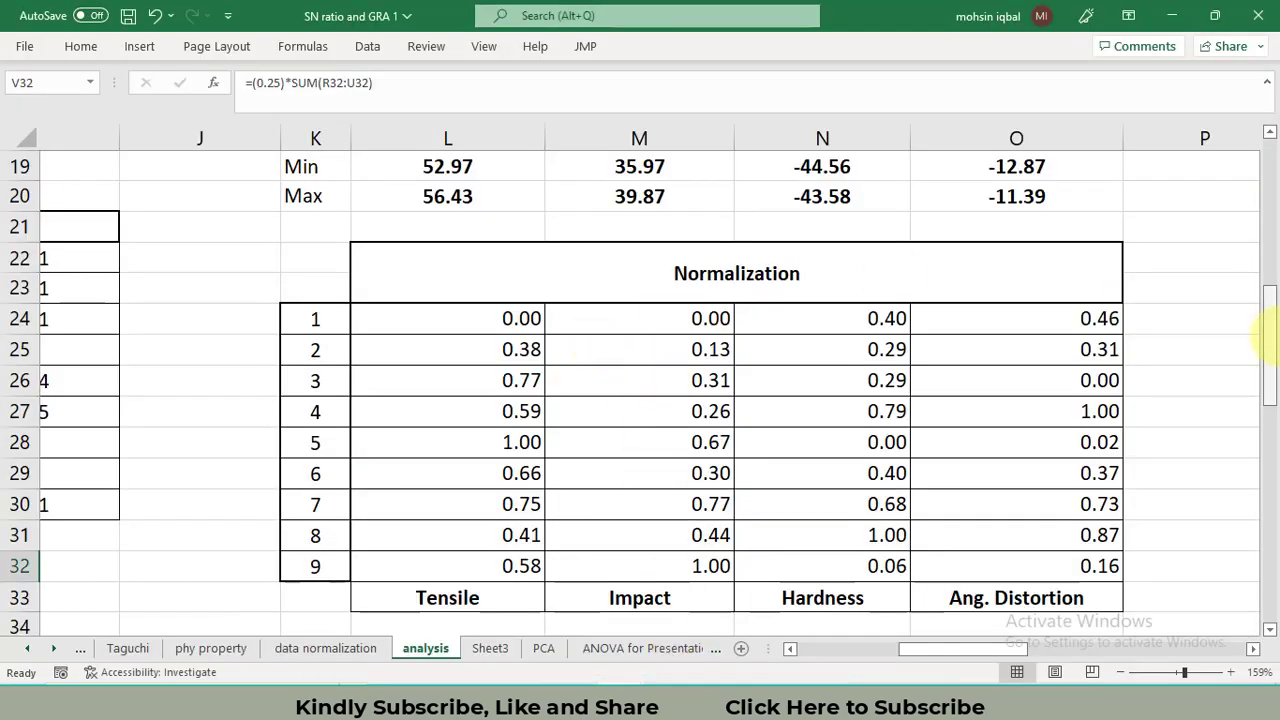
{"action": "left_click_drag", "start_coordinate": [1272, 363], "coordinate": [1243, 271]}
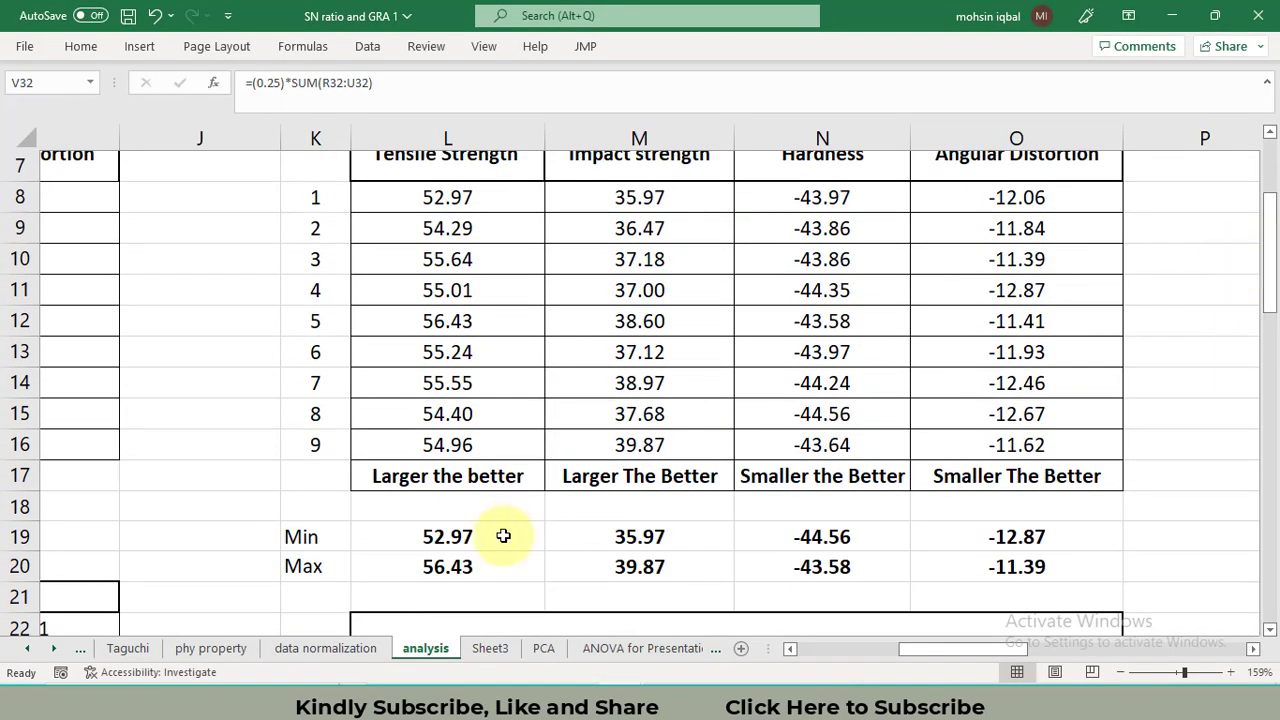
{"action": "left_click", "coordinate": [450, 200]}
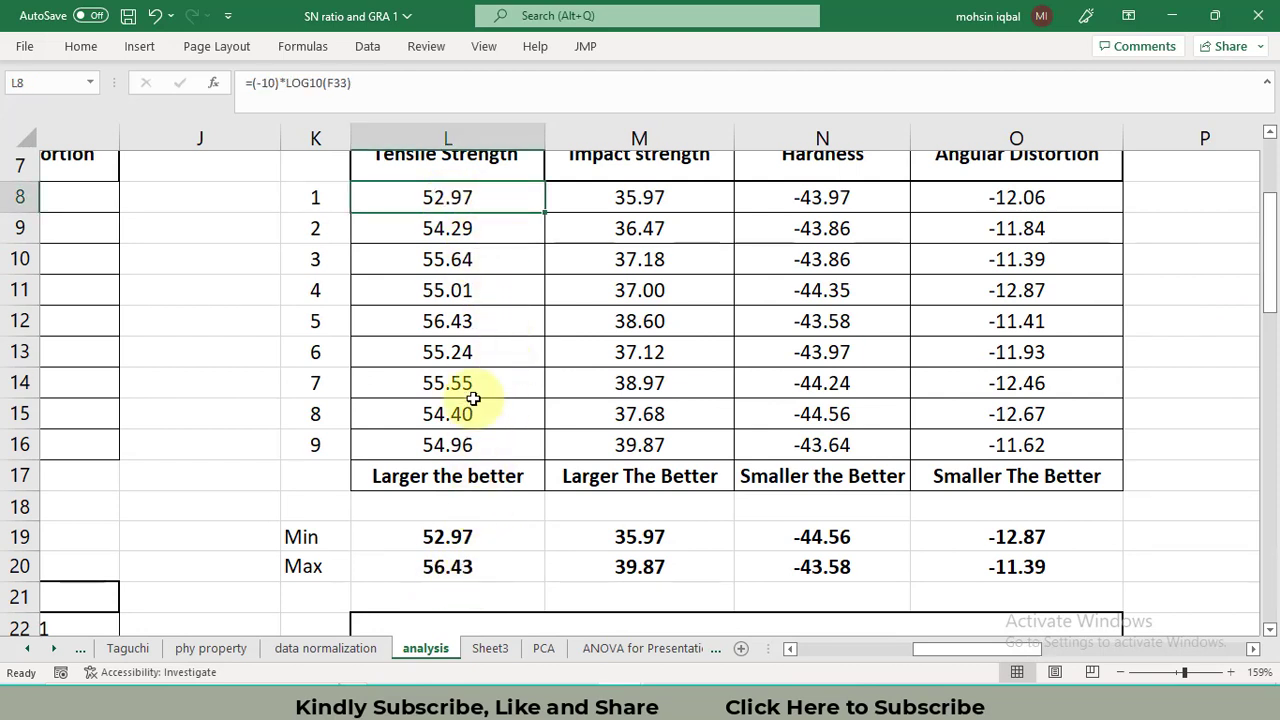
{"action": "left_click", "coordinate": [460, 320]}
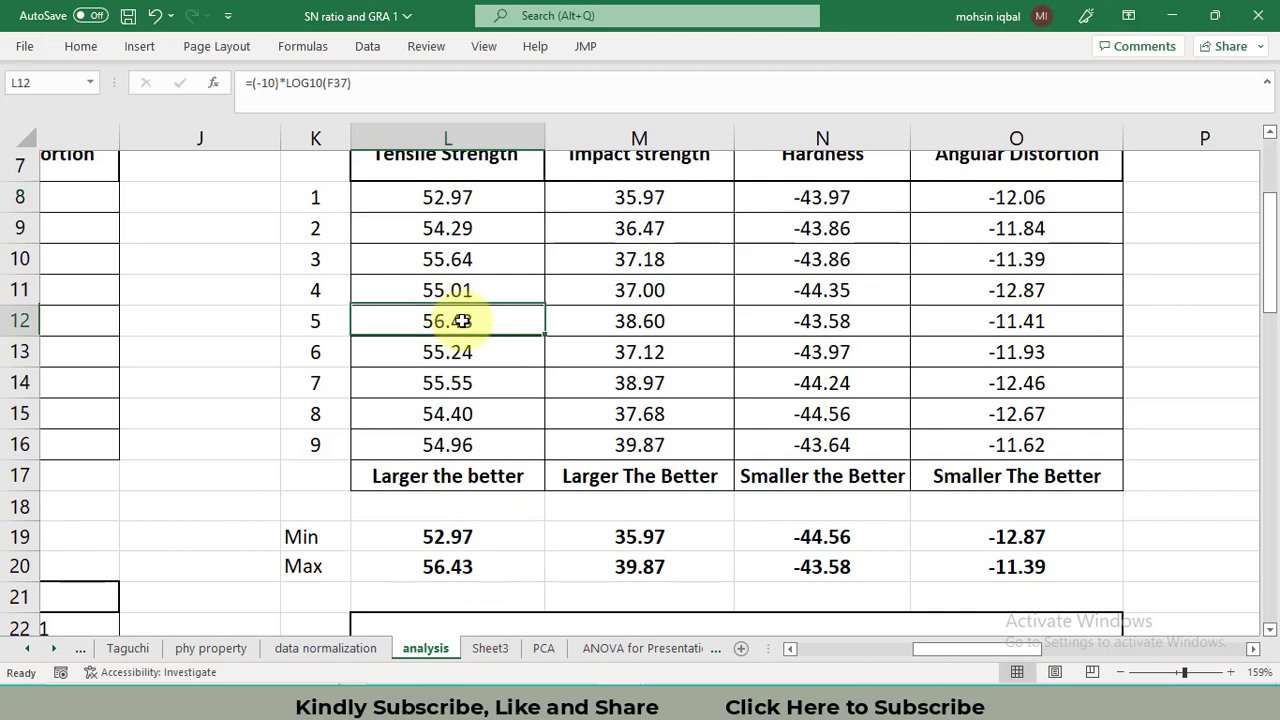
{"action": "left_click", "coordinate": [445, 536]}
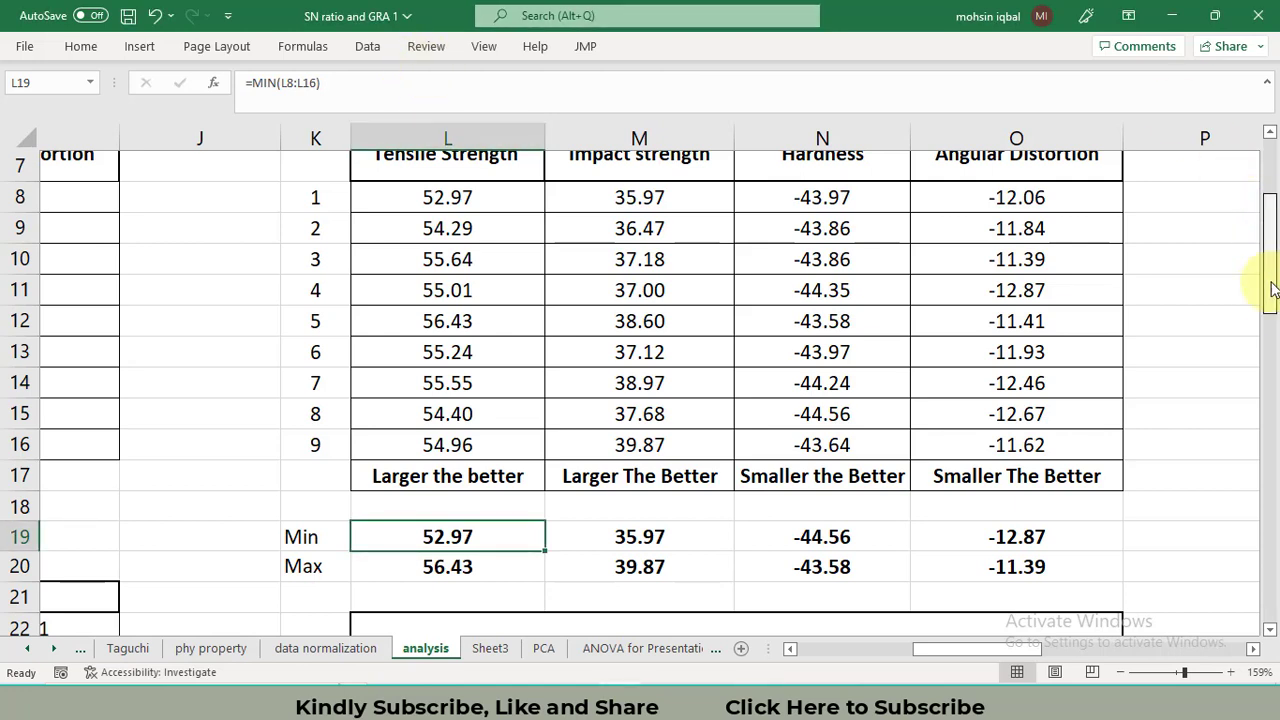
- Examine the normalization formulas row by row in the Tensile column of the Normalization table
{"action": "scroll", "coordinate": [1274, 300], "scroll_direction": "down", "scroll_amount": 3}
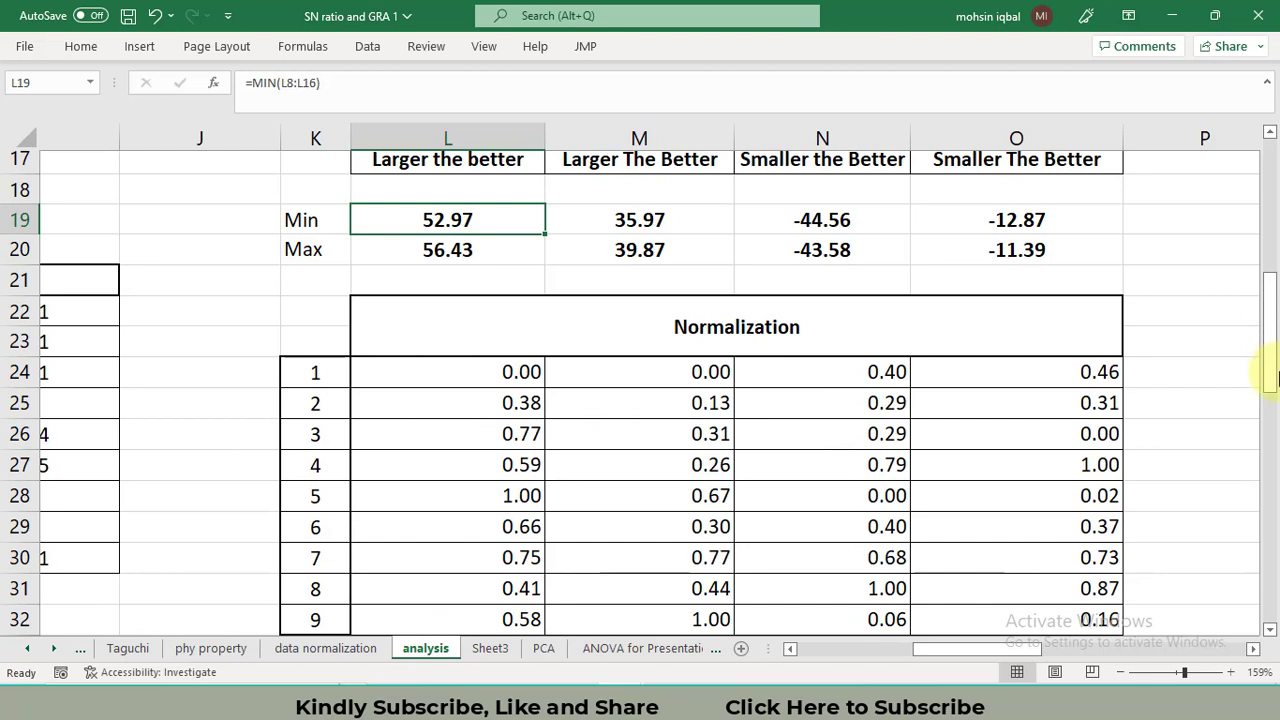
{"action": "left_click", "coordinate": [511, 372]}
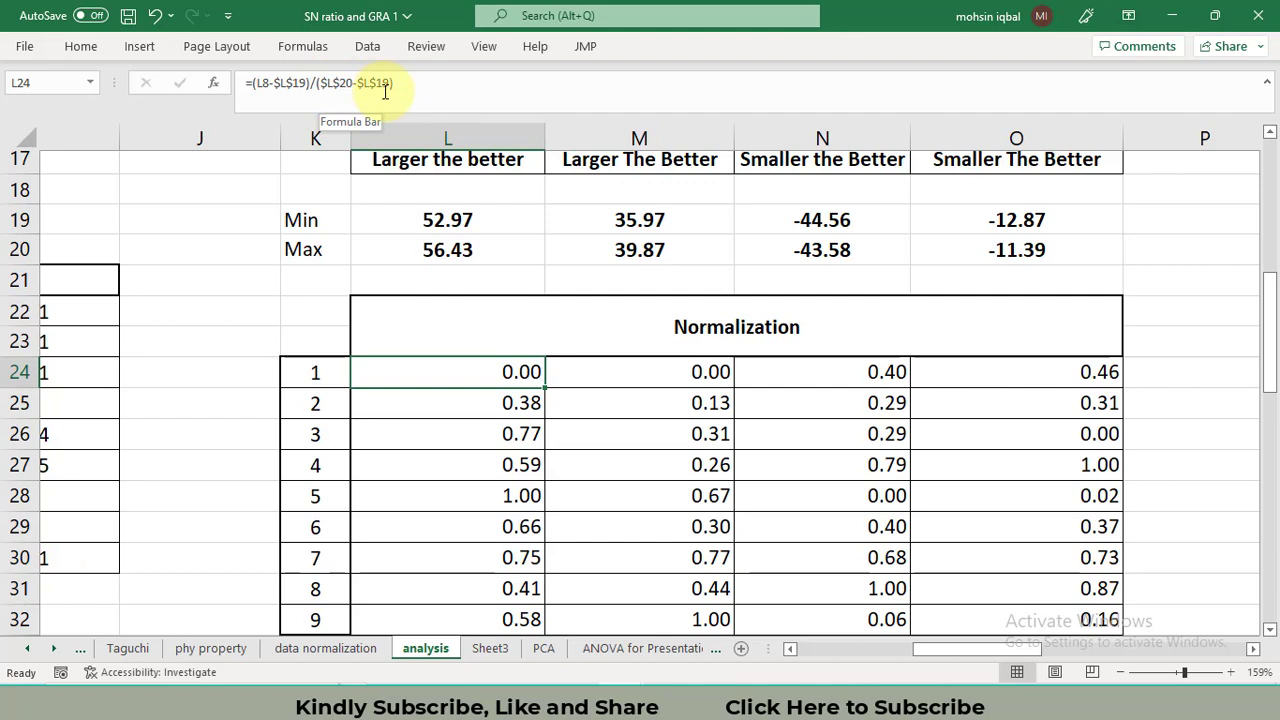
{"action": "left_click", "coordinate": [449, 419]}
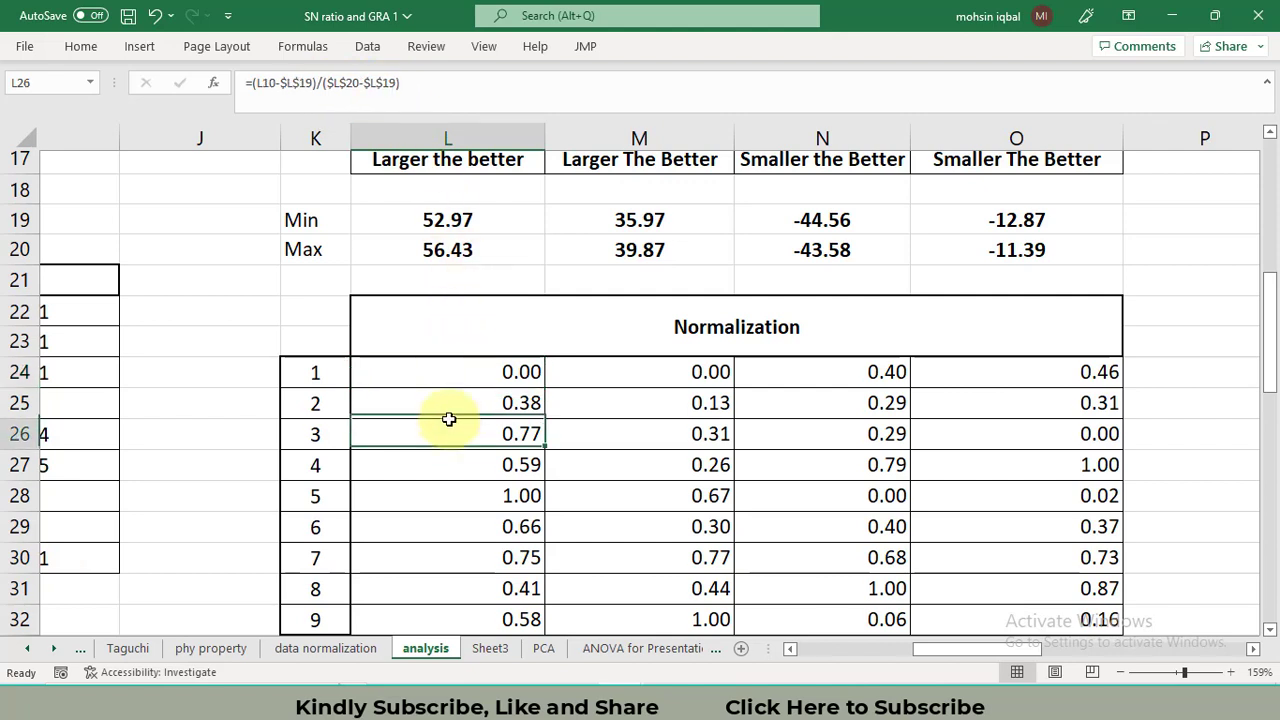
{"action": "key", "text": "Down"}
{"action": "key", "text": "Down"}
{"action": "key", "text": "Down"}
{"action": "key", "text": "Down"}
{"action": "key", "text": "Down"}
{"action": "key", "text": "Down"}
{"action": "key", "text": "Down"}
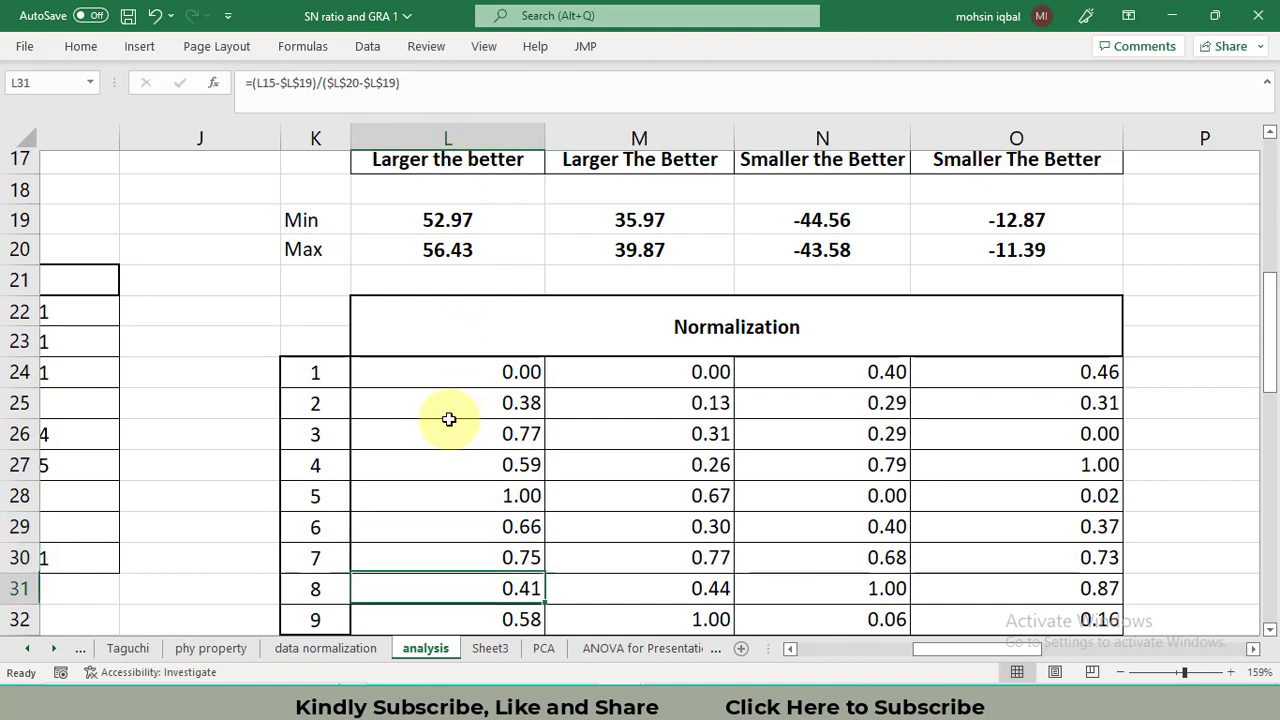
{"action": "key", "text": "Up"}
{"action": "key", "text": "Up"}
{"action": "key", "text": "Up"}
{"action": "key", "text": "Up"}
{"action": "key", "text": "Up"}
{"action": "key", "text": "Up"}
{"action": "key", "text": "Up"}
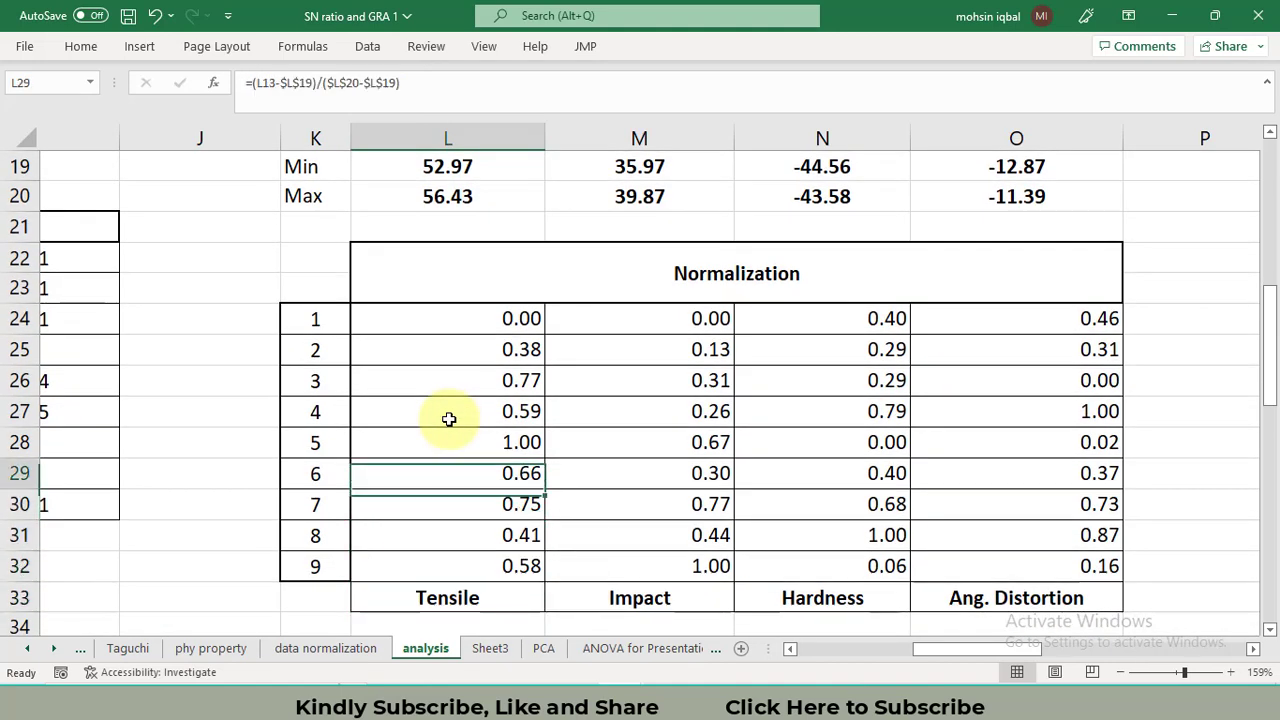
{"action": "key", "text": "Up"}
{"action": "key", "text": "Up"}
{"action": "key", "text": "Up"}
{"action": "key", "text": "Down"}
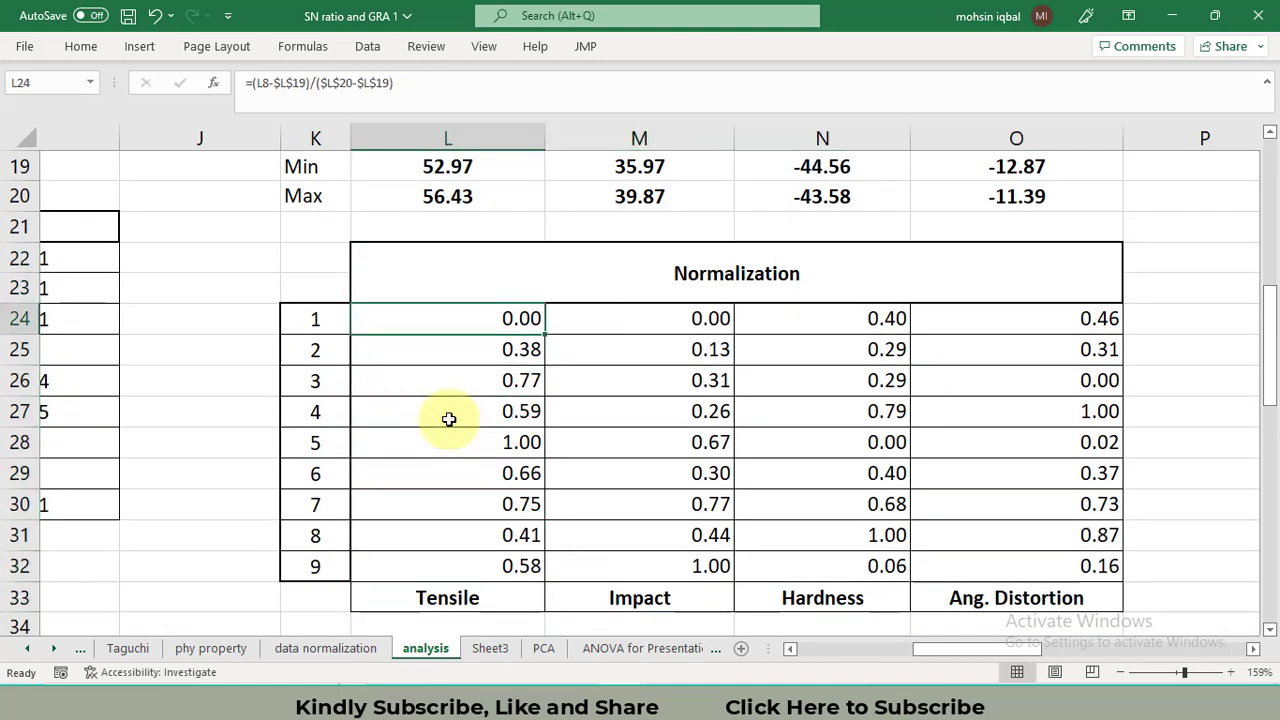
- Check the first-row Impact and Hardness normalization formulas against Equations (4) and (5) in the PDF paper, and return to the Excel workbook
{"action": "key", "text": "Right"}
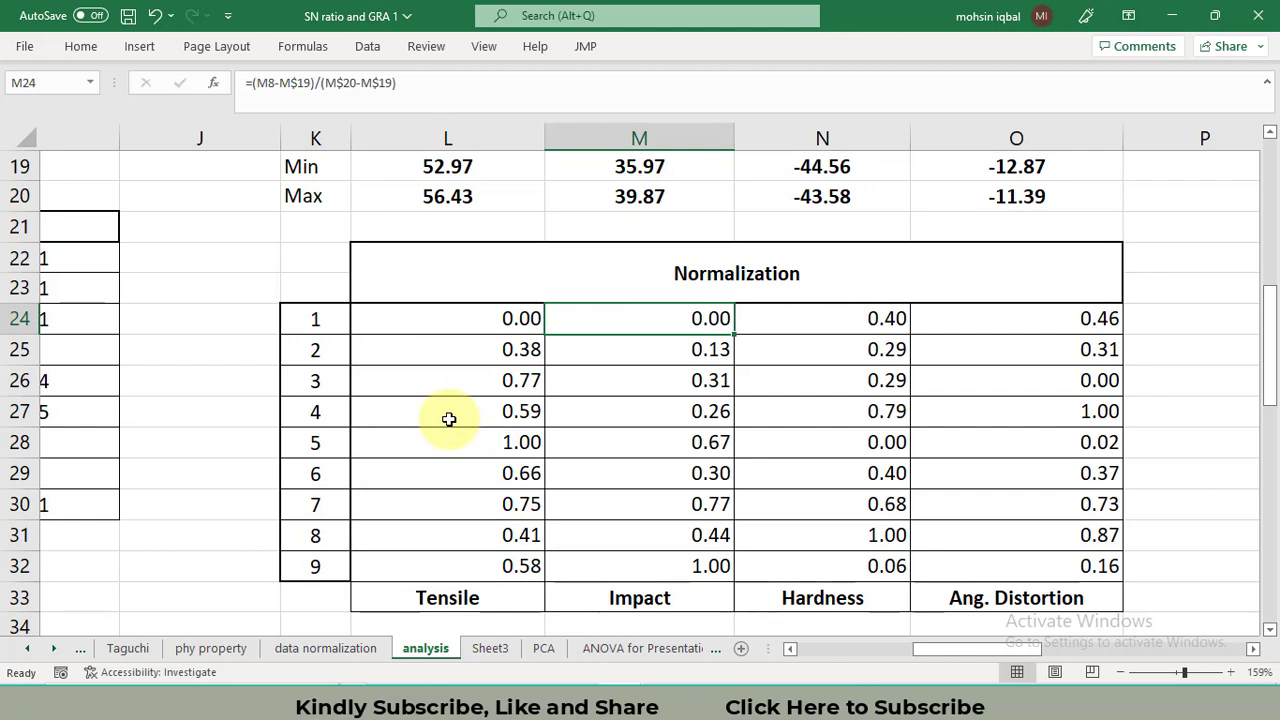
{"action": "key", "text": "Right"}
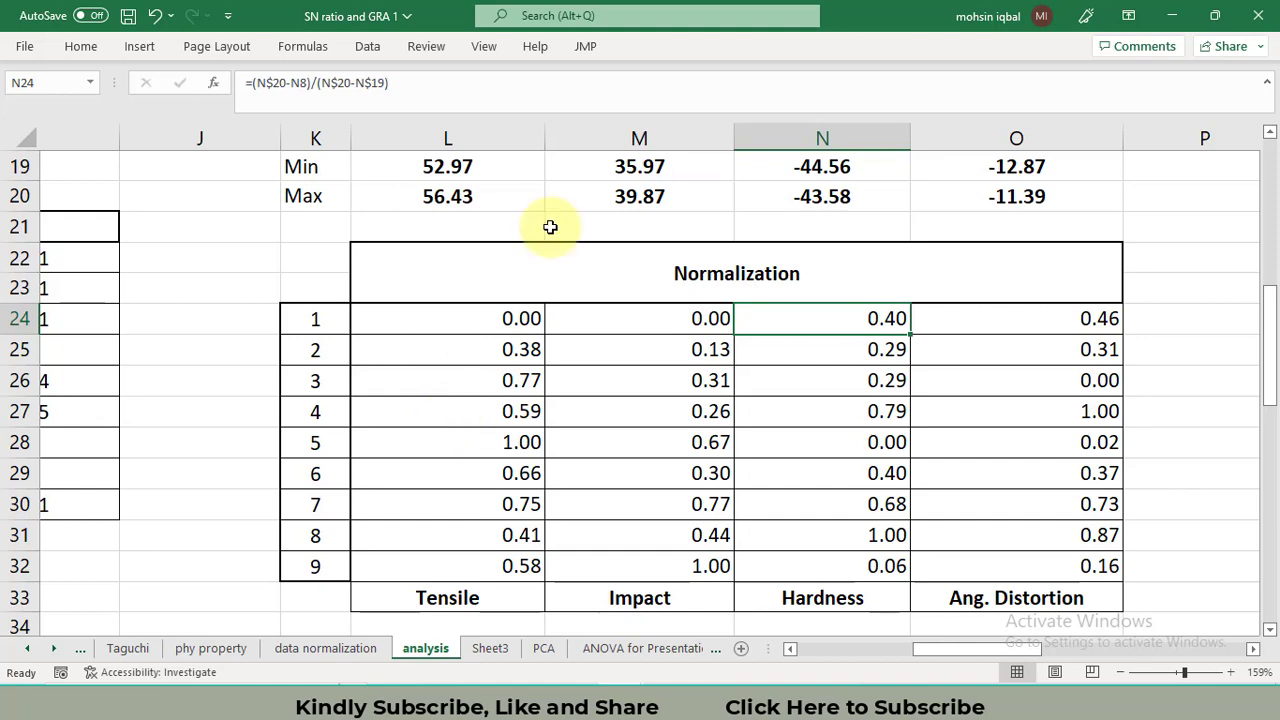
{"action": "key", "text": "alt+Tab"}
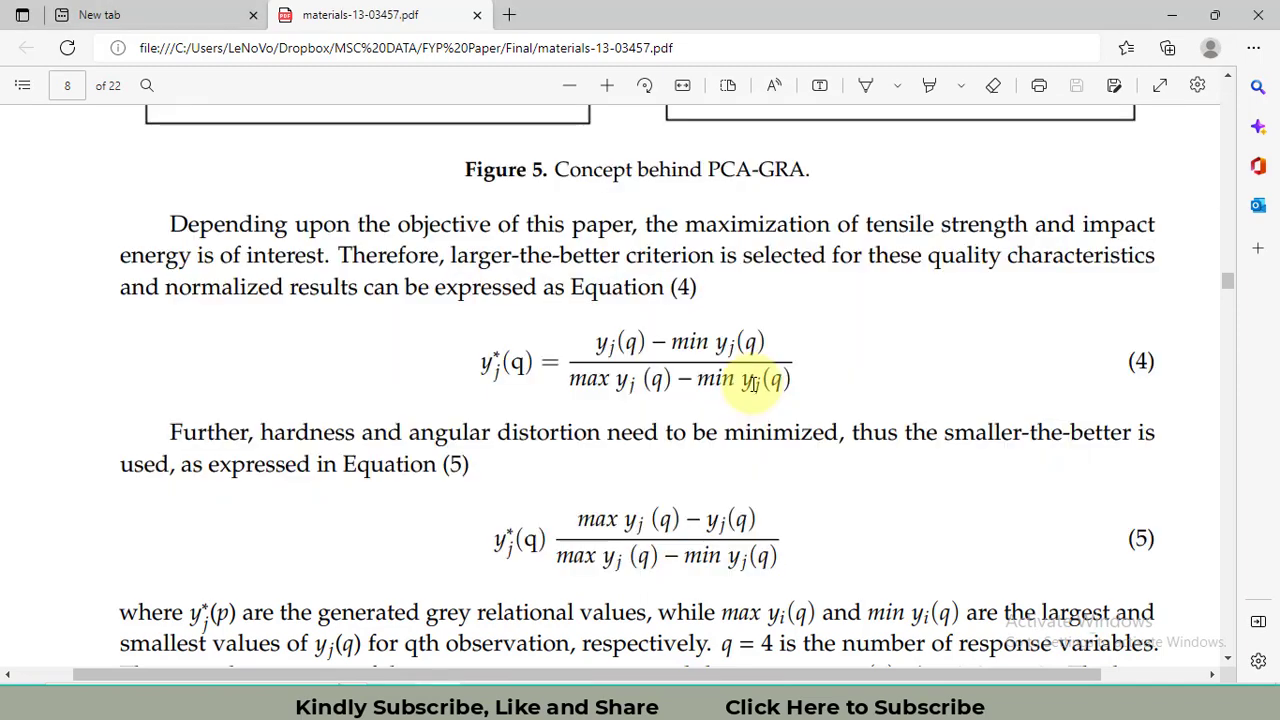
{"action": "mouse_move", "coordinate": [613, 680]}
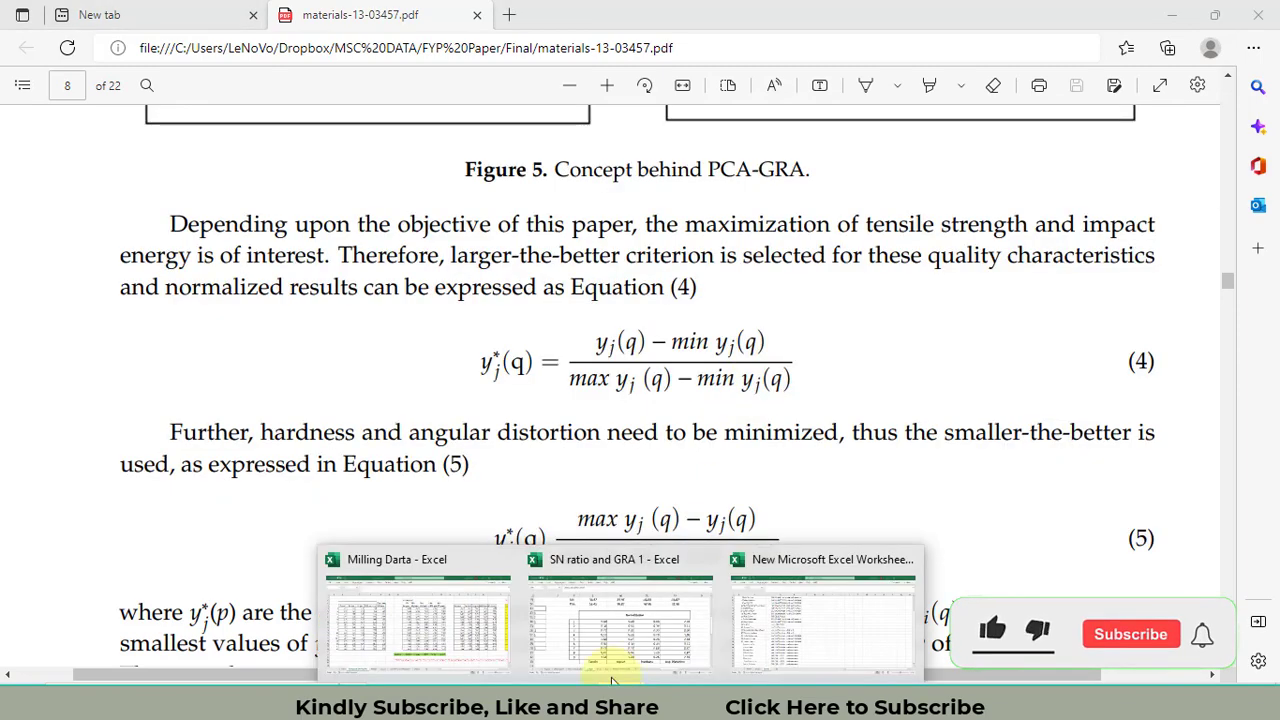
{"action": "left_click", "coordinate": [660, 625]}
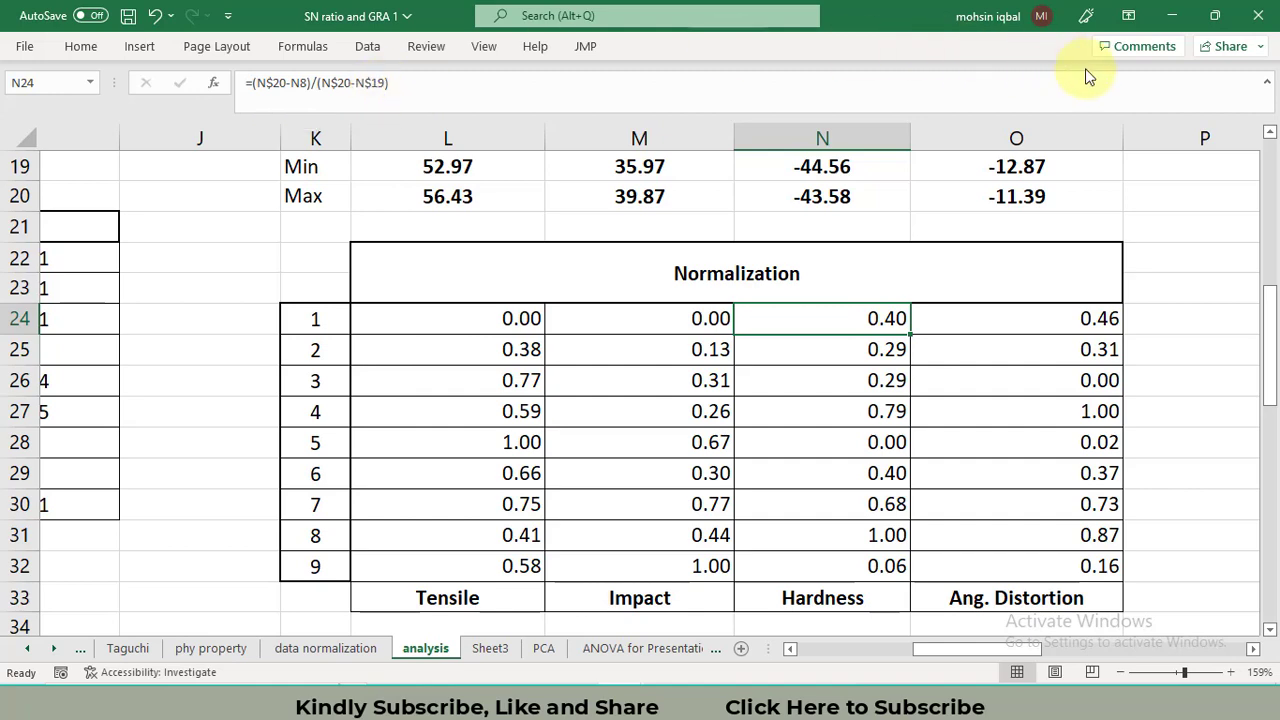
- Switch to page 9 of the PDF paper and highlight the Δmin, Δmax, ζ and Δ0j terms of Equation (6)
{"action": "key", "text": "alt+Tab"}
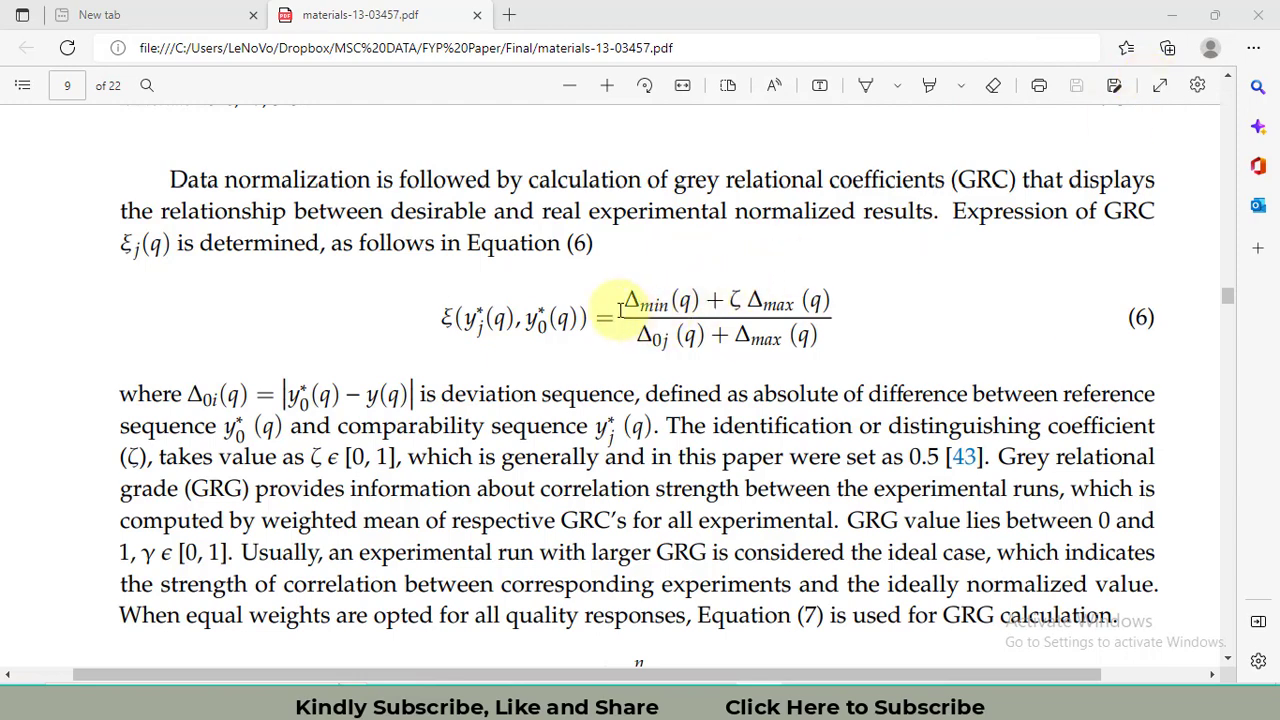
{"action": "left_click_drag", "start_coordinate": [622, 305], "coordinate": [699, 301]}
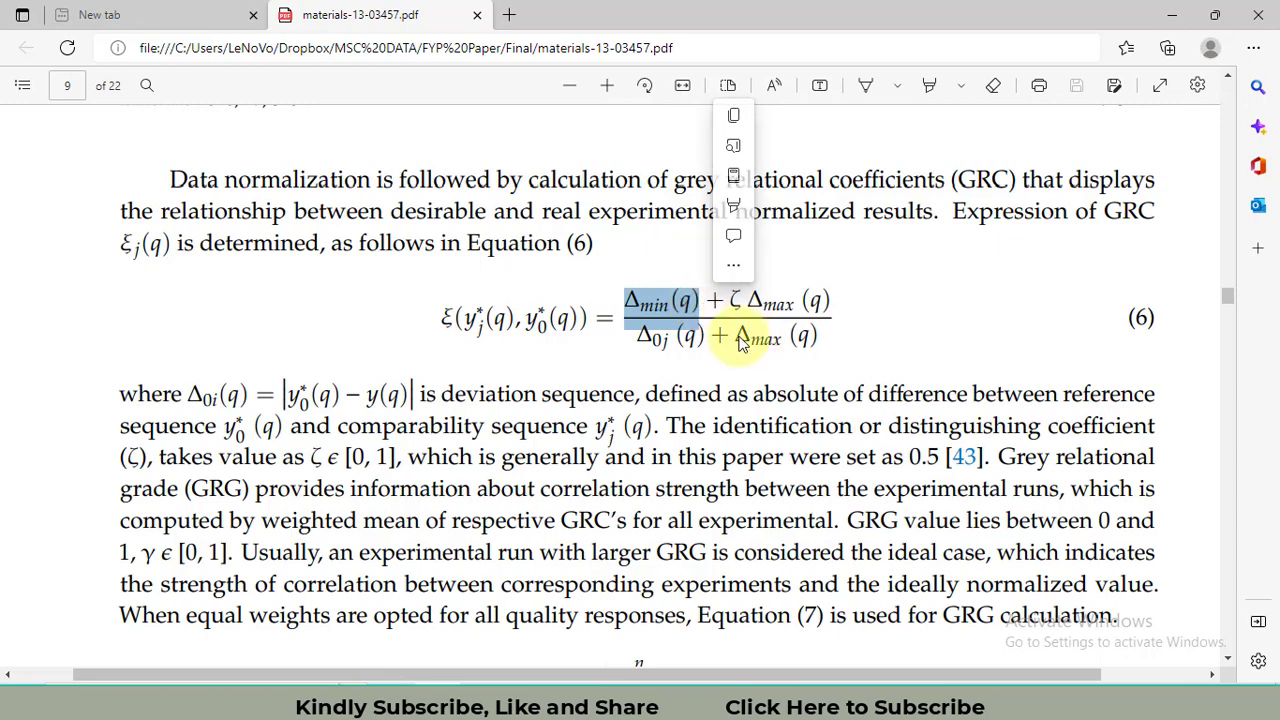
{"action": "left_click_drag", "start_coordinate": [747, 301], "coordinate": [852, 296]}
{"action": "left_click", "coordinate": [738, 299]}
{"action": "mouse_move", "coordinate": [733, 299]}
{"action": "left_mouse_down"}
{"action": "mouse_move", "coordinate": [772, 300]}
{"action": "mouse_move", "coordinate": [742, 299]}
{"action": "left_mouse_up"}
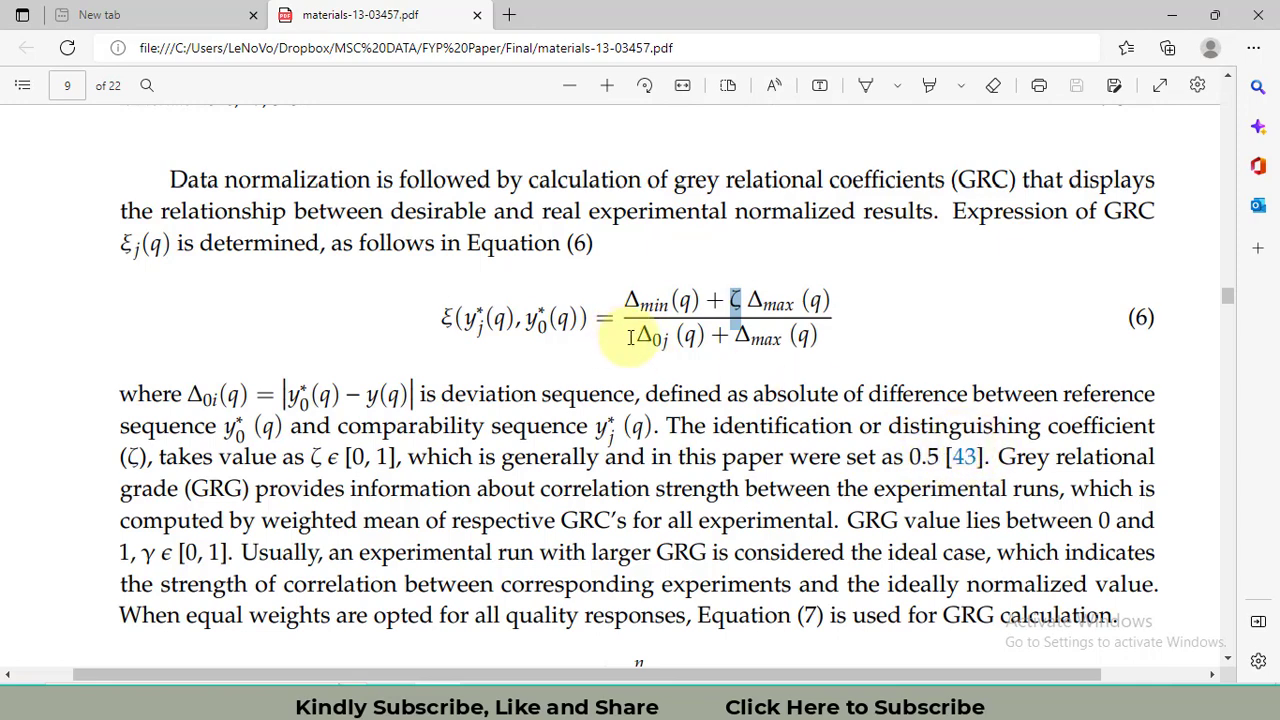
{"action": "left_click_drag", "start_coordinate": [632, 337], "coordinate": [705, 338]}
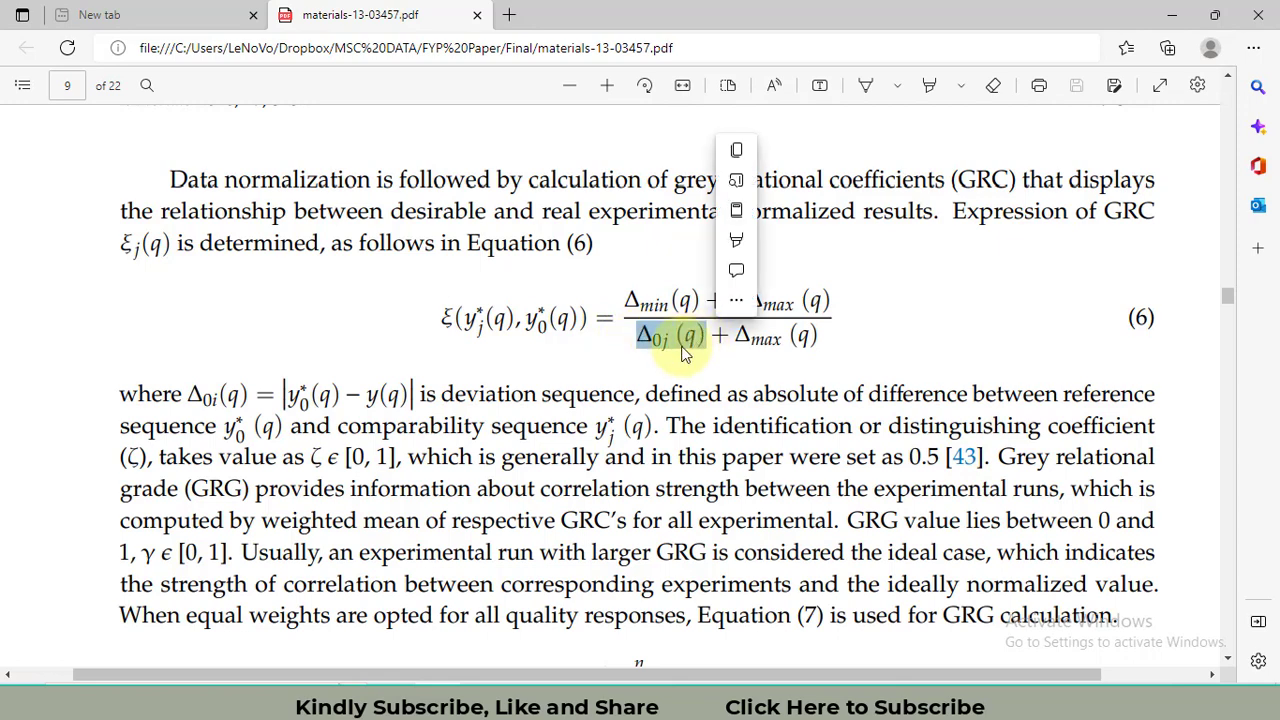
- Highlight the y(q) and y0*(q) terms in the deviation sequence definition below Equation (6)
{"action": "left_click", "coordinate": [657, 358]}
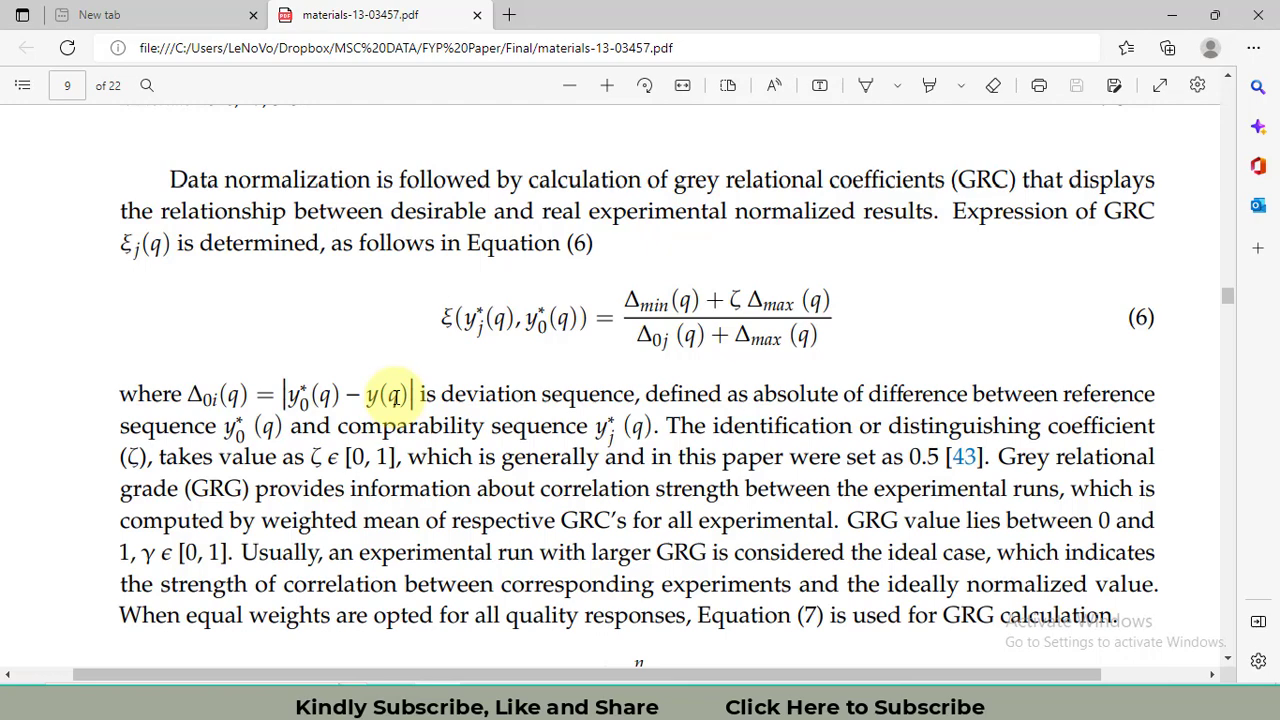
{"action": "left_click_drag", "start_coordinate": [368, 397], "coordinate": [408, 396]}
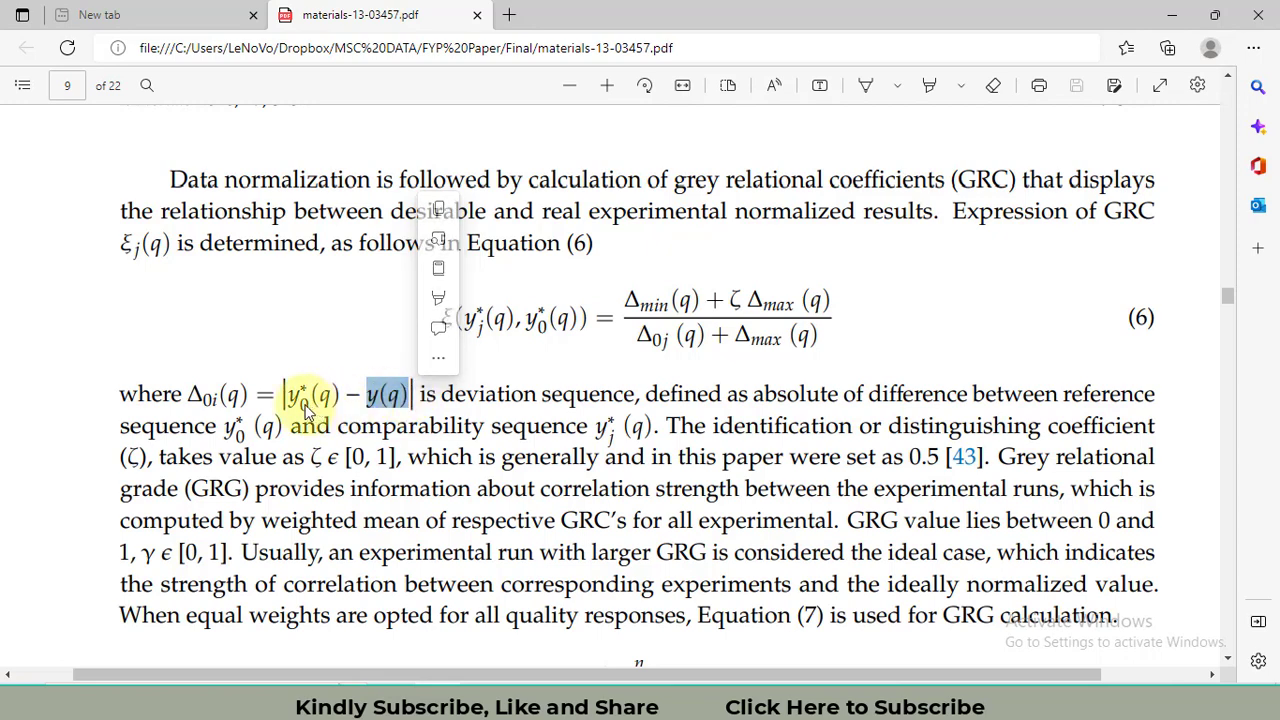
{"action": "left_click_drag", "start_coordinate": [289, 396], "coordinate": [333, 395]}
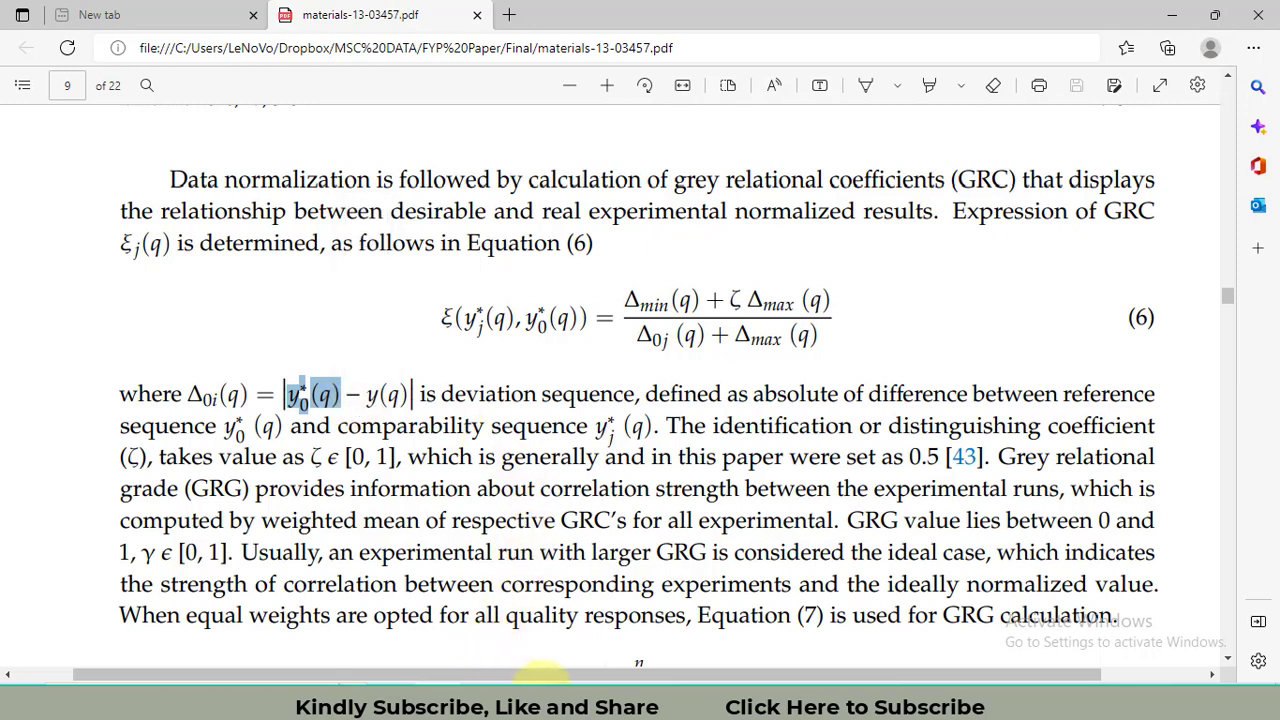
- Switch to the SN ratio and GRA 1 Excel workbook and inspect the first Tensile deviation sequence formula and the Grey Relational Coefficient table
{"action": "left_click", "coordinate": [635, 690]}
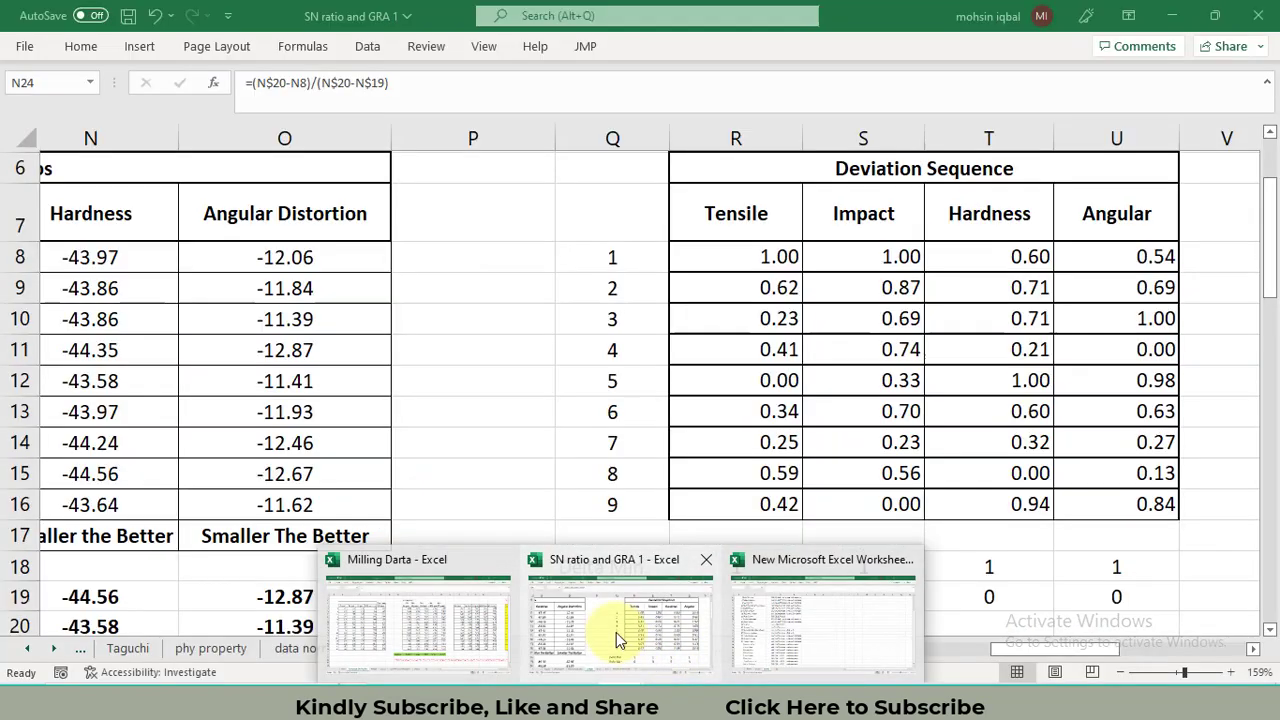
{"action": "left_click", "coordinate": [616, 632]}
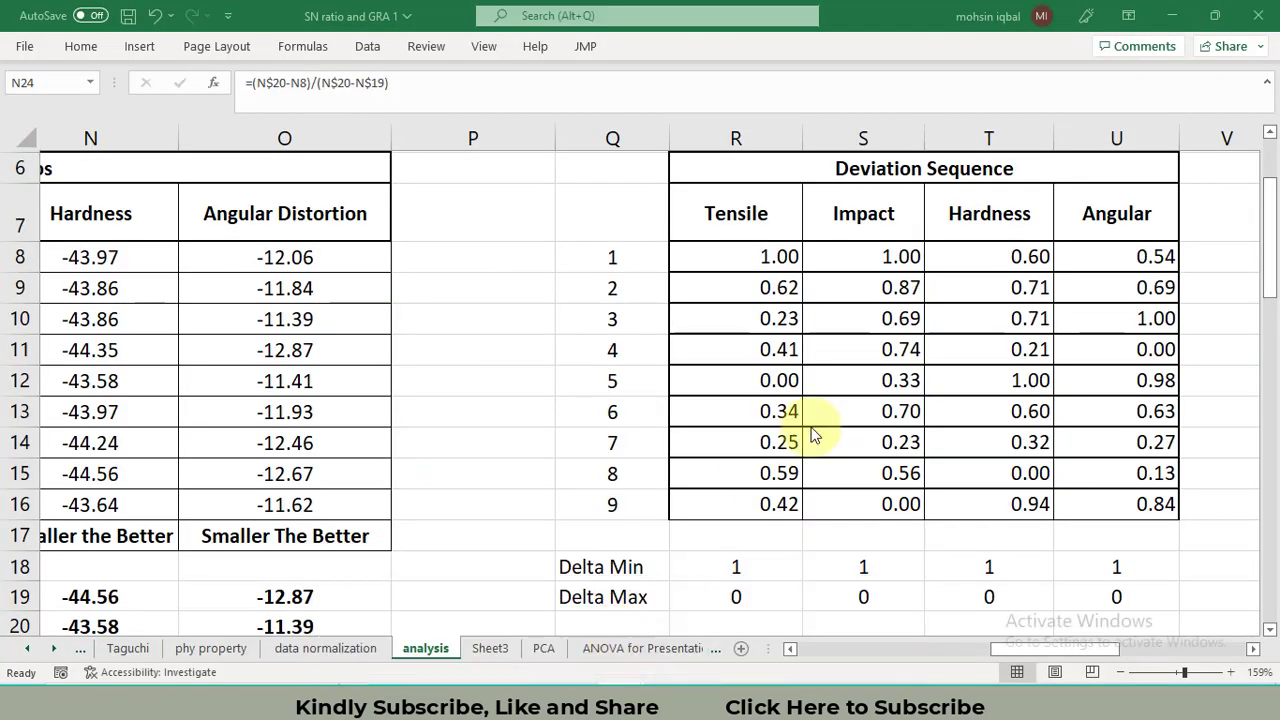
{"action": "left_click", "coordinate": [764, 258]}
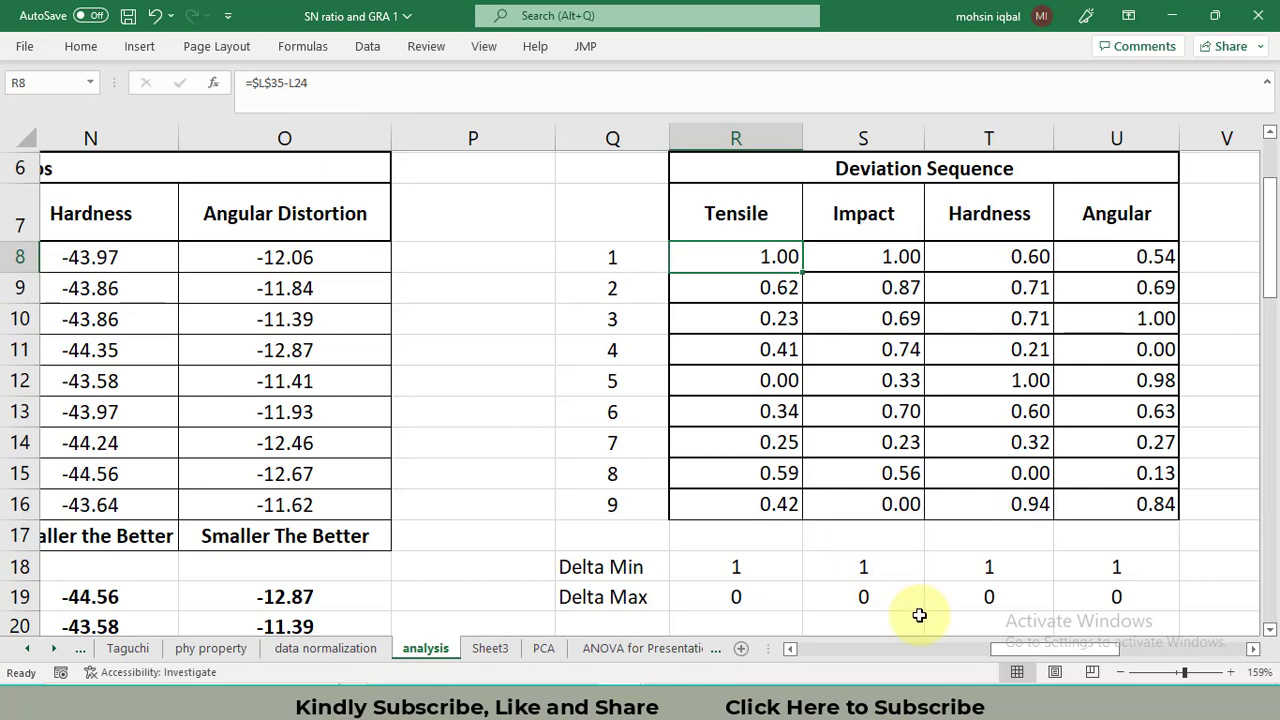
{"action": "left_click_drag", "start_coordinate": [1273, 242], "coordinate": [1270, 335]}
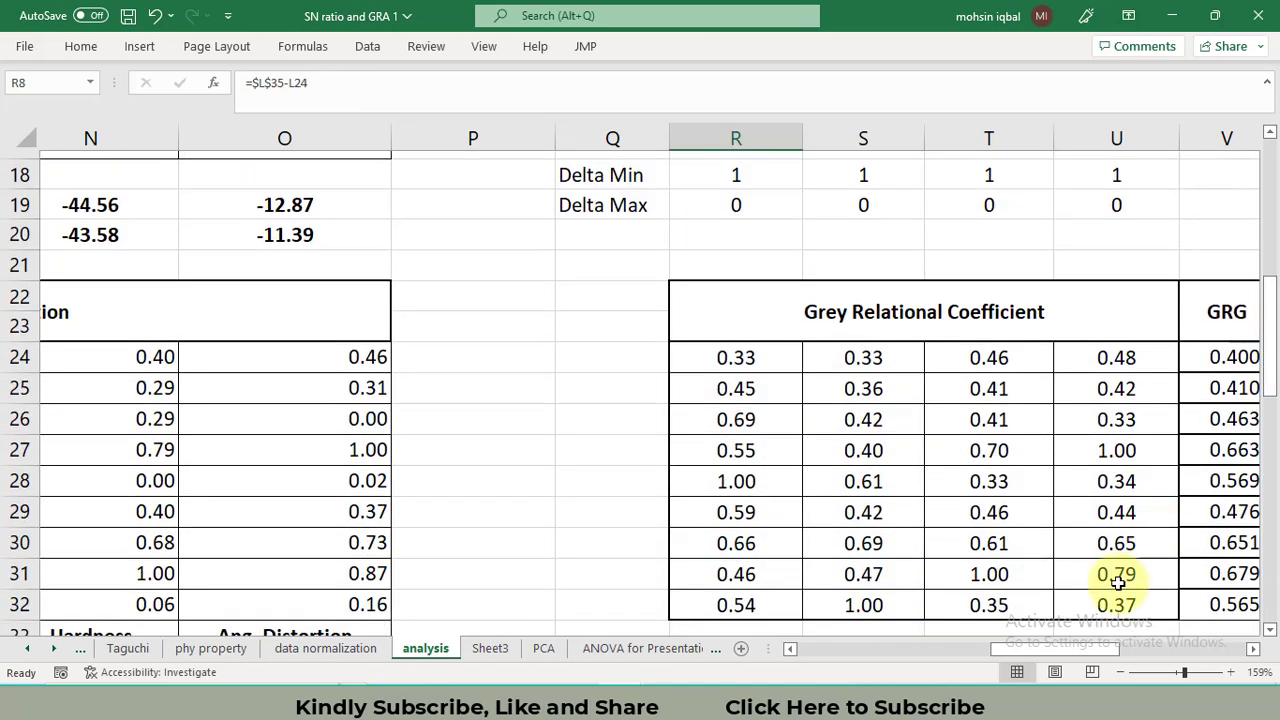
- Inspect the Tensile maximum formula in L35 and the first Grey Relational Coefficient formula in R24
{"action": "left_click_drag", "start_coordinate": [1085, 652], "coordinate": [924, 655]}
{"action": "left_click_drag", "start_coordinate": [1274, 350], "coordinate": [1274, 312]}
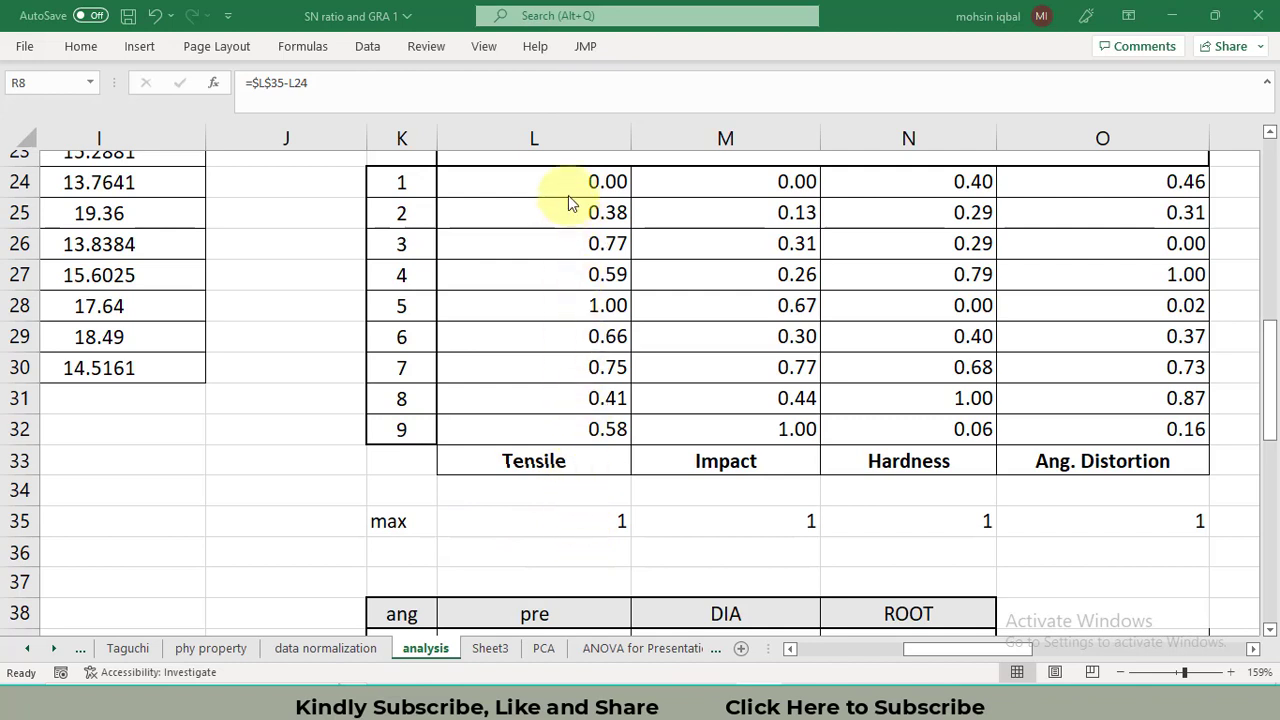
{"action": "left_click", "coordinate": [538, 521]}
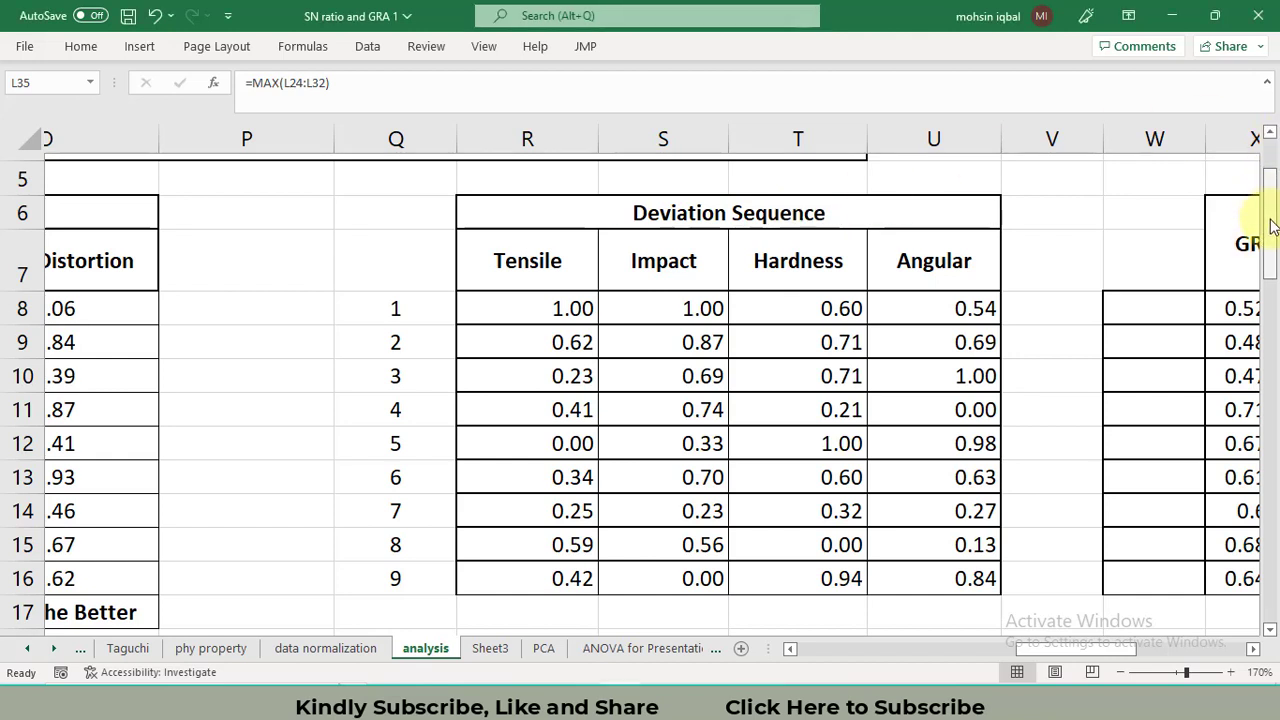
{"action": "left_click_drag", "start_coordinate": [1273, 205], "coordinate": [1268, 323]}
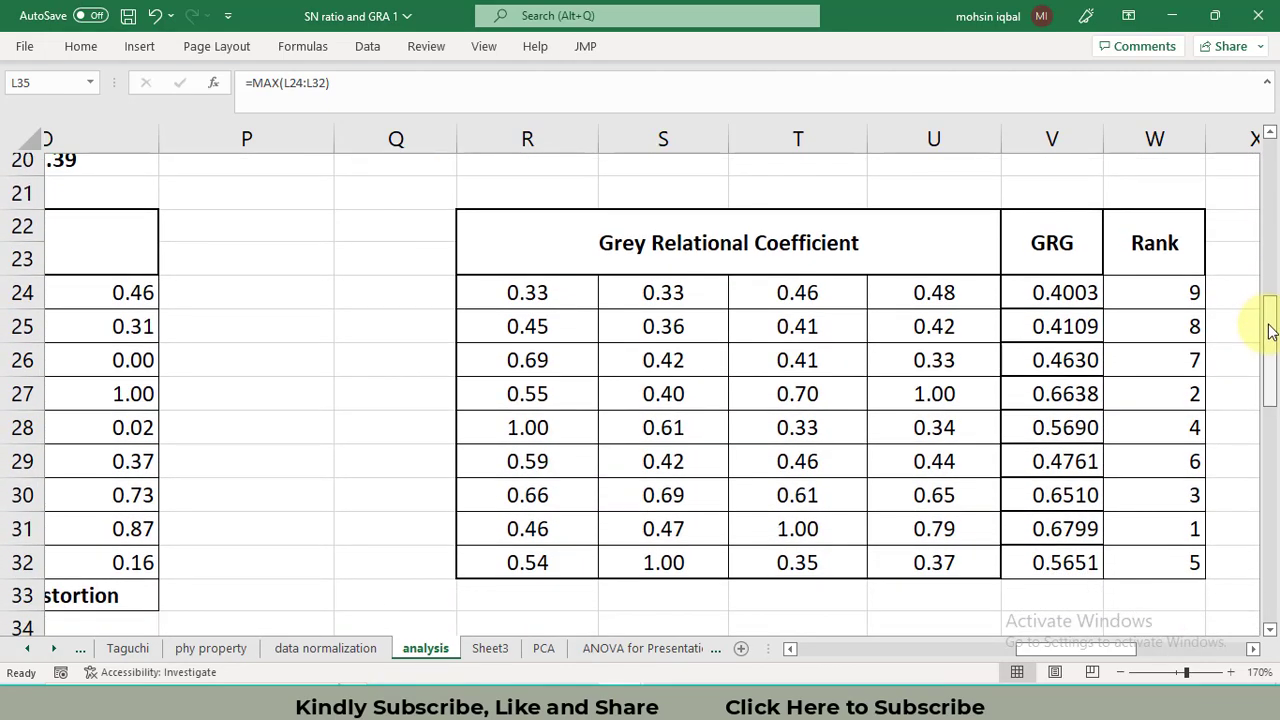
{"action": "left_click", "coordinate": [538, 292]}
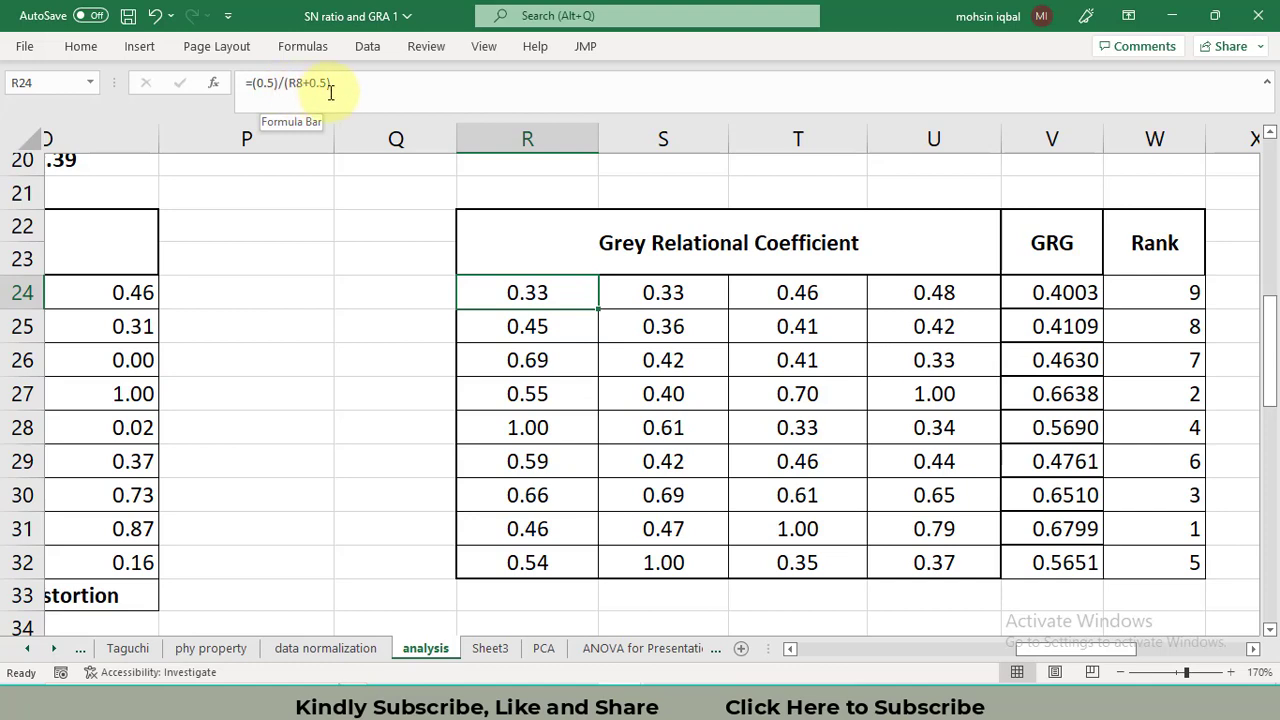
- Switch to the PDF paper, highlight the Δmin(q) and Δmax(q) numerator terms of Equation (6), and return to the SN ratio and GRA 1 workbook
{"action": "left_click", "coordinate": [416, 700]}
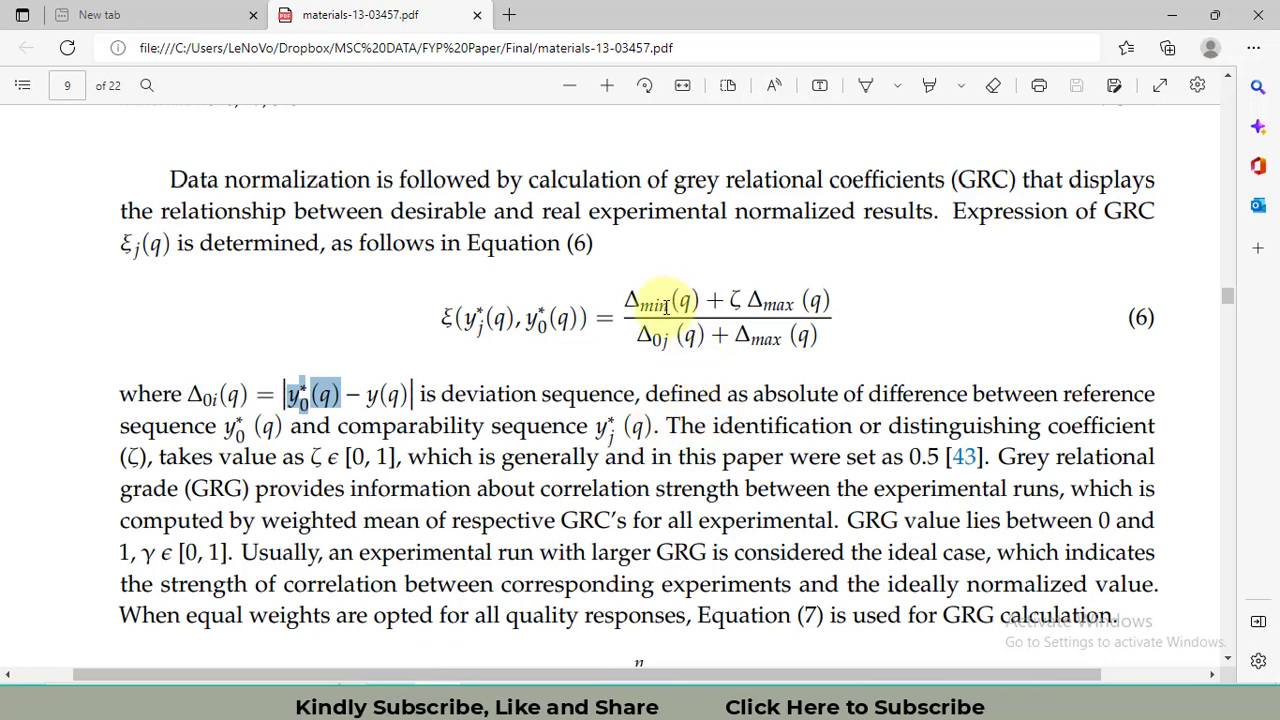
{"action": "left_click_drag", "start_coordinate": [628, 300], "coordinate": [700, 307]}
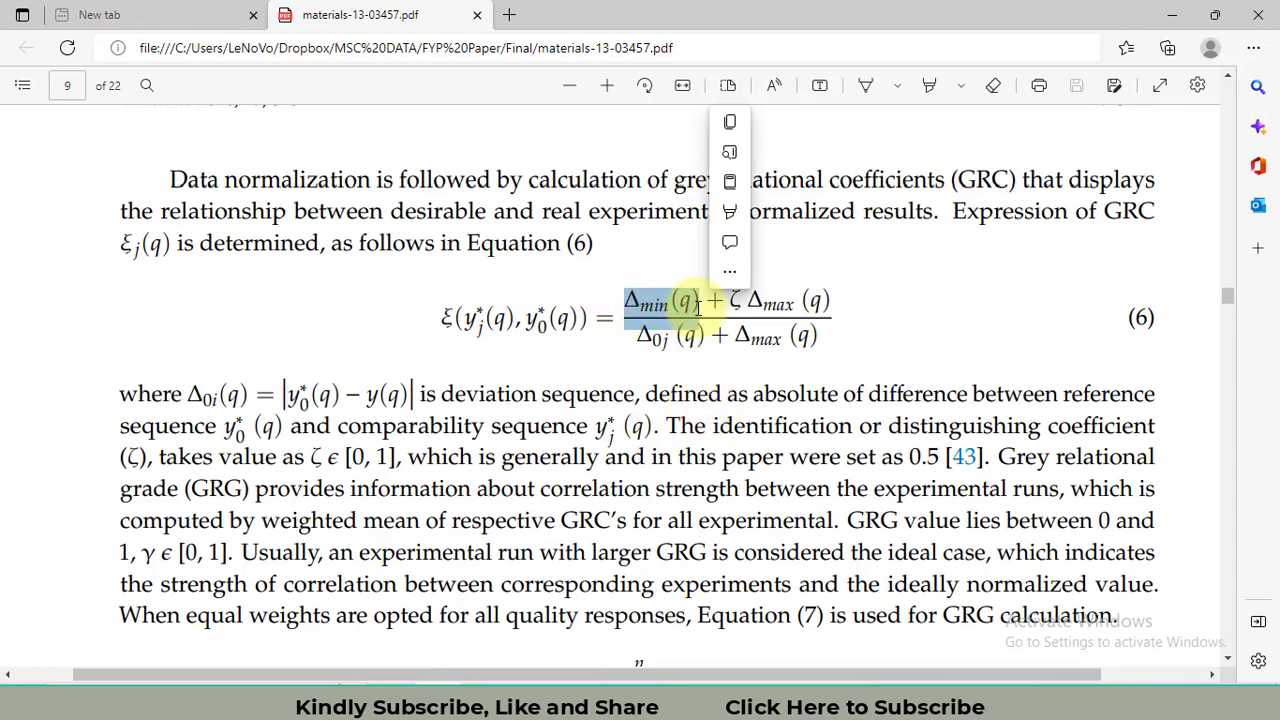
{"action": "left_click", "coordinate": [757, 304]}
{"action": "left_click_drag", "start_coordinate": [750, 300], "coordinate": [843, 285]}
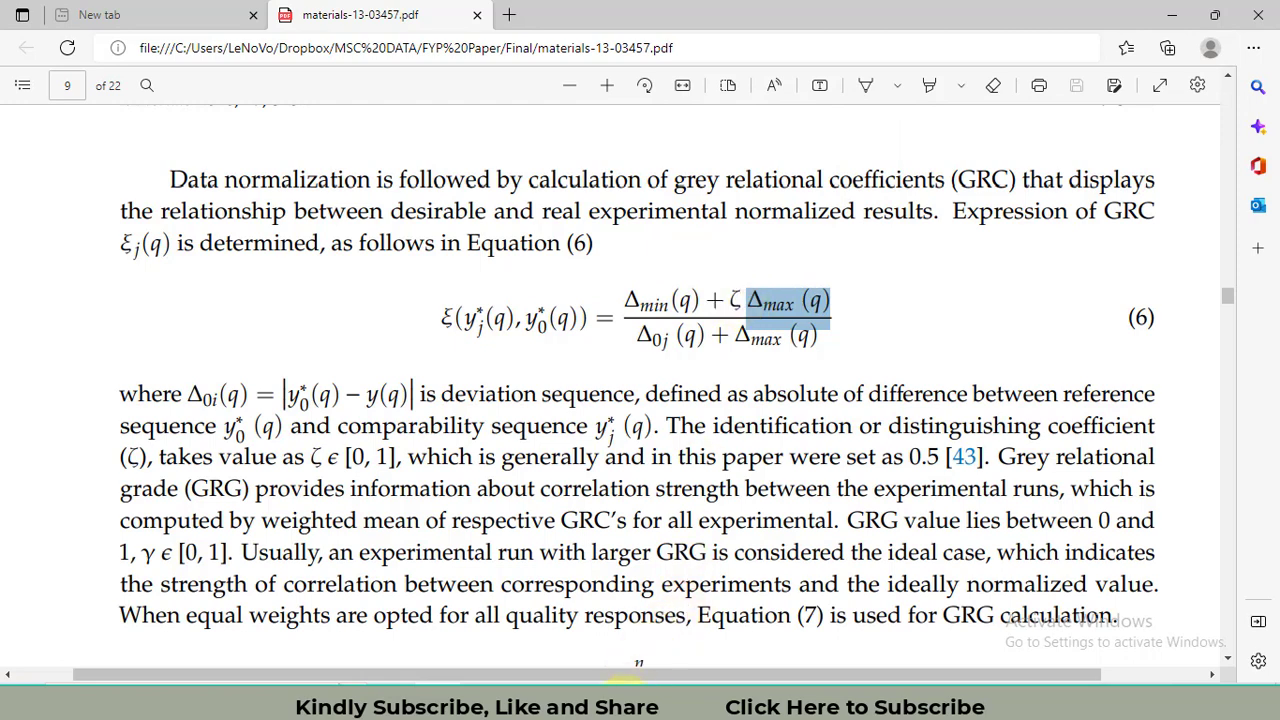
{"action": "left_click", "coordinate": [625, 710]}
{"action": "left_click", "coordinate": [637, 625]}
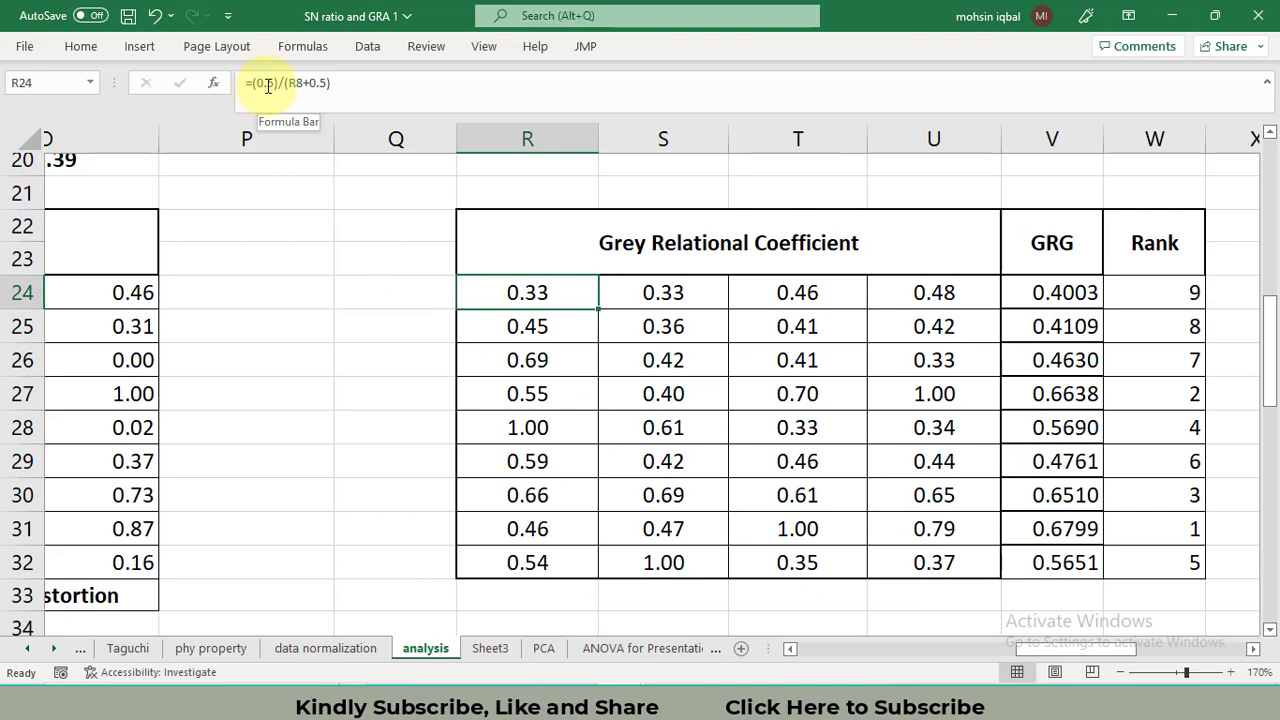
- Compare the R24 Grey Relational Coefficient formula with Equation (6) in the PDF paper, and return to the Excel workbook
{"action": "key", "text": "alt+Tab"}
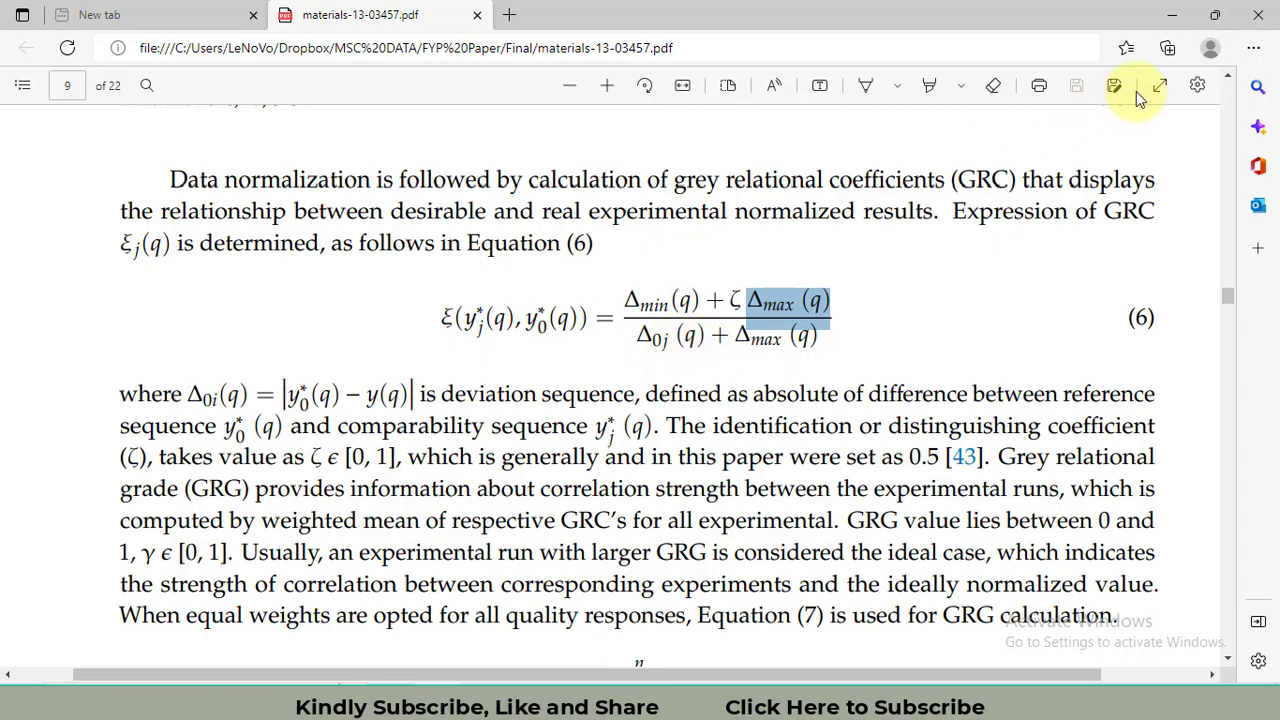
{"action": "key", "text": "alt+Tab"}
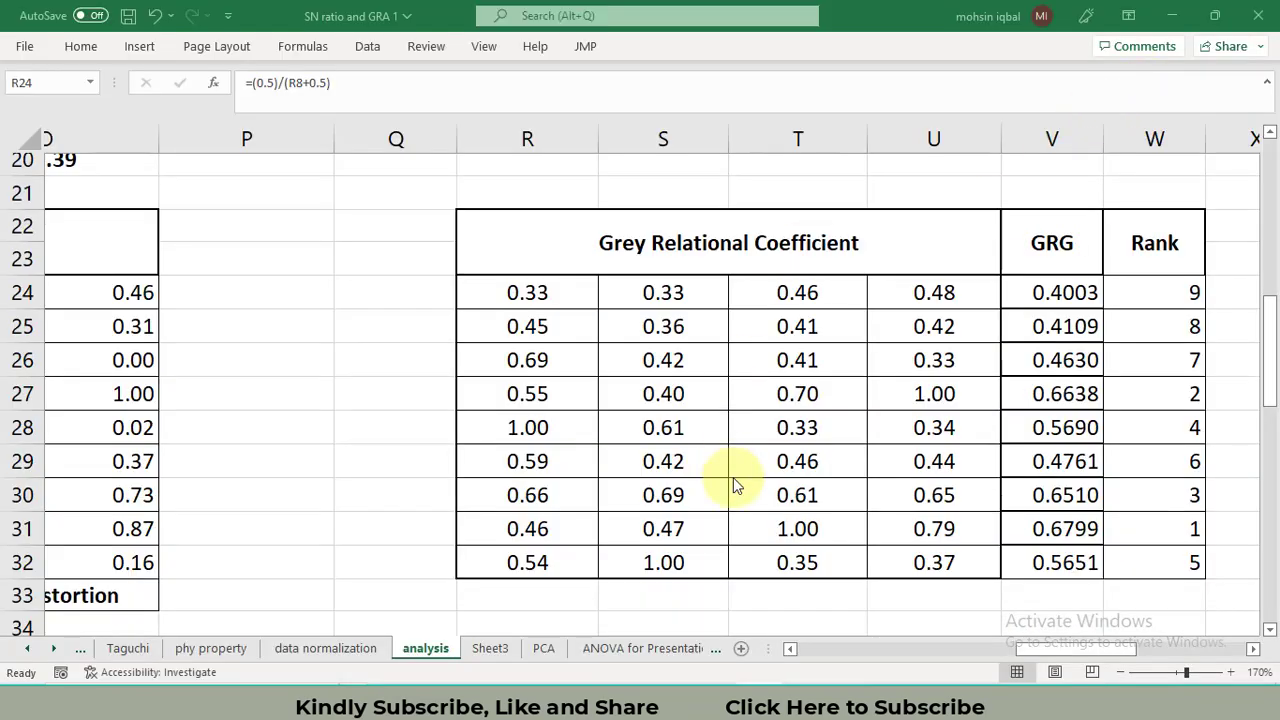
{"action": "left_click", "coordinate": [438, 702]}
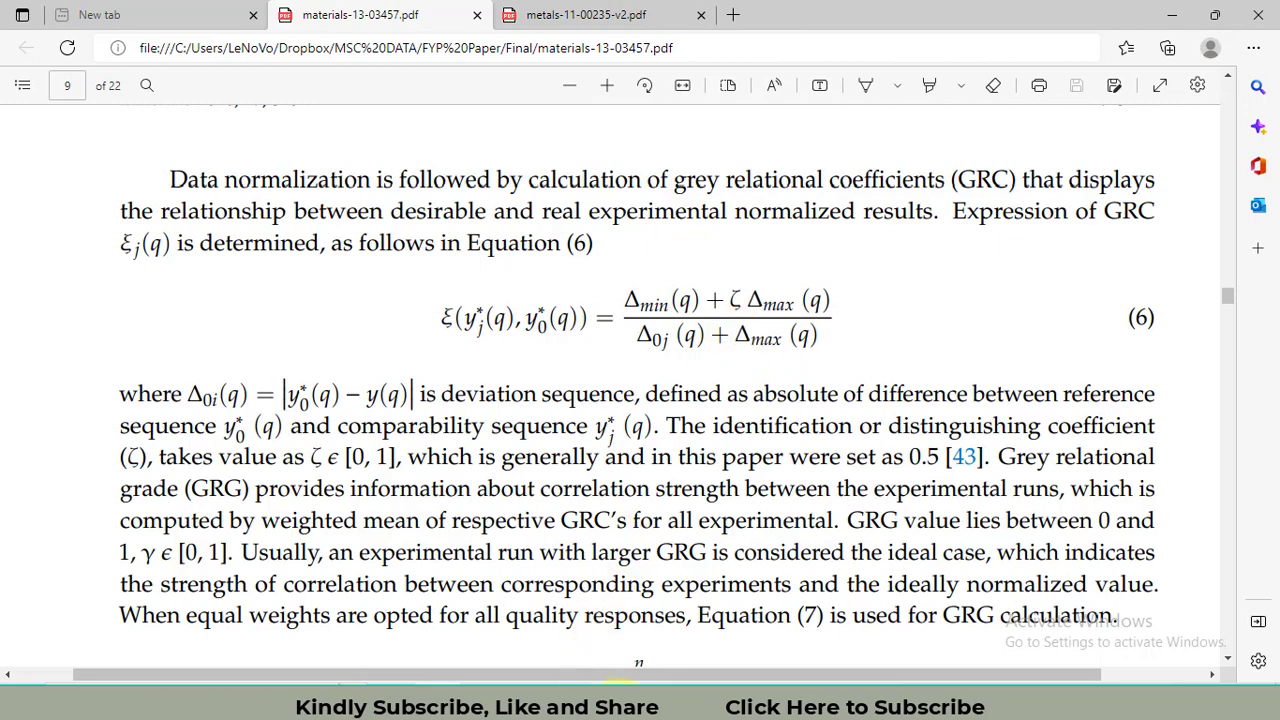
{"action": "left_click", "coordinate": [620, 708]}
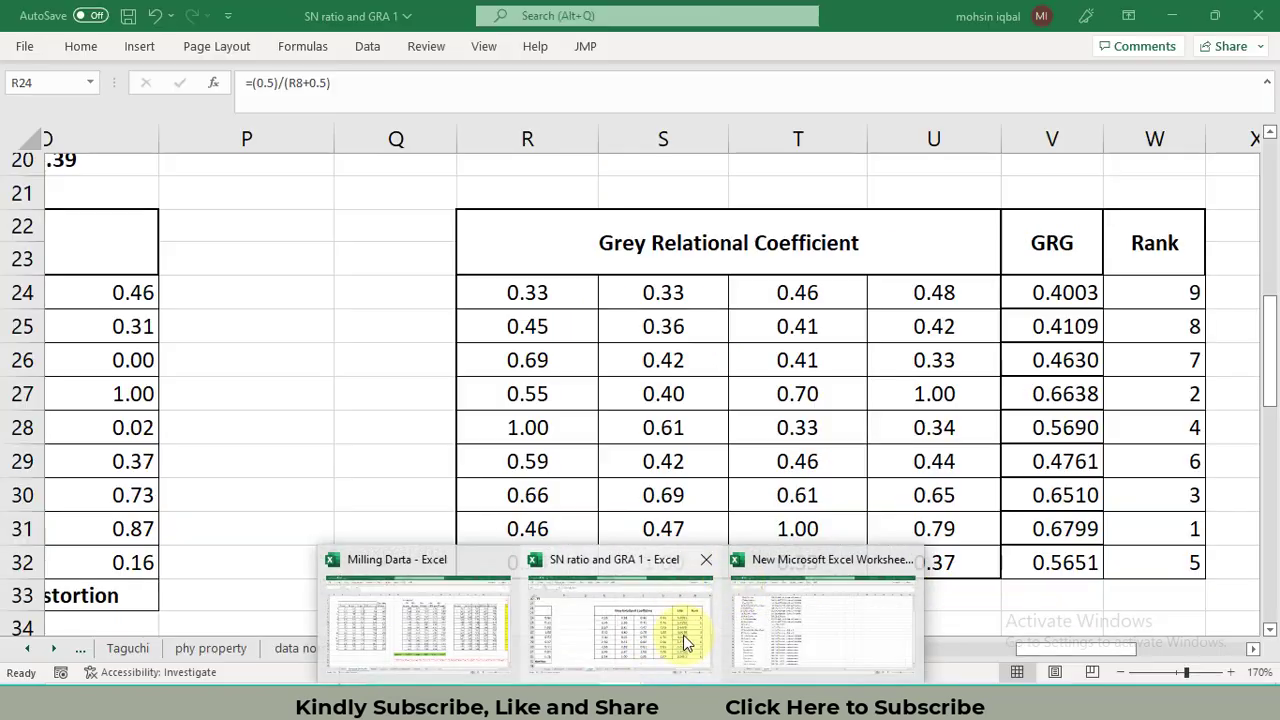
{"action": "left_click", "coordinate": [677, 634]}
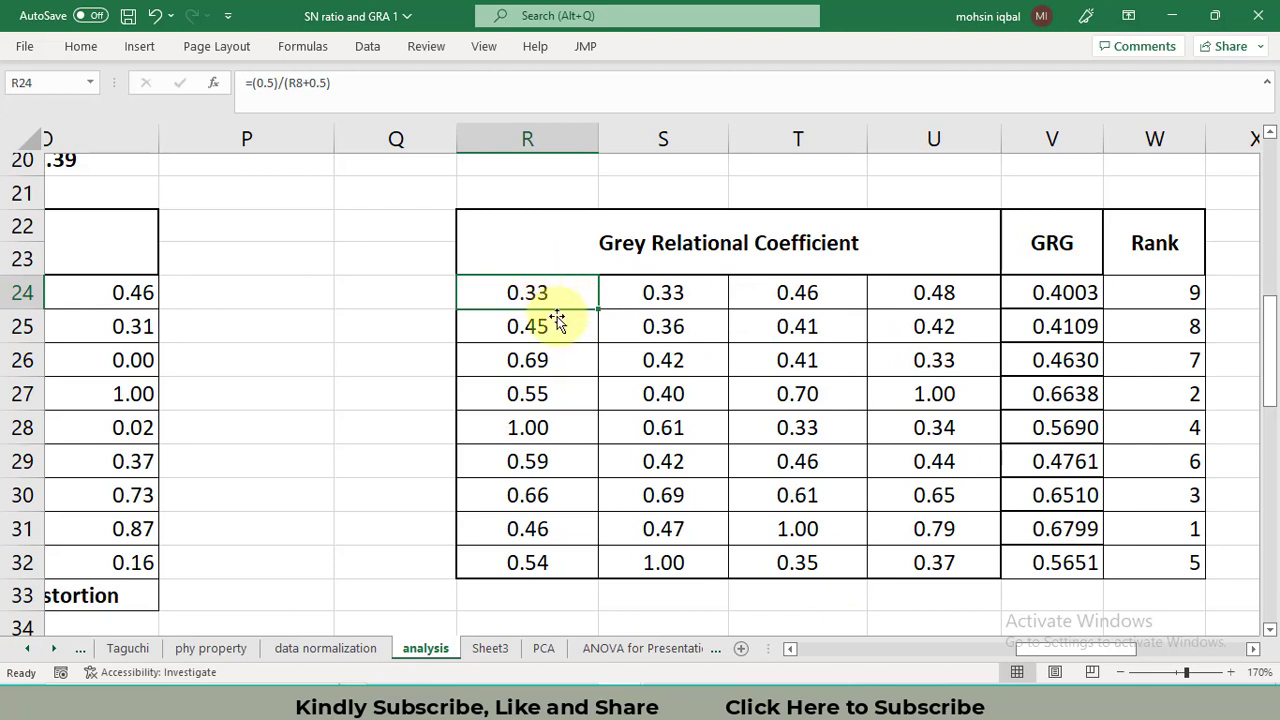
- Copy the Grey Relational Coefficient values from R24:U32 into columns C1 to C4 of the Minitab worksheet
{"action": "left_click_drag", "start_coordinate": [534, 288], "coordinate": [914, 563]}
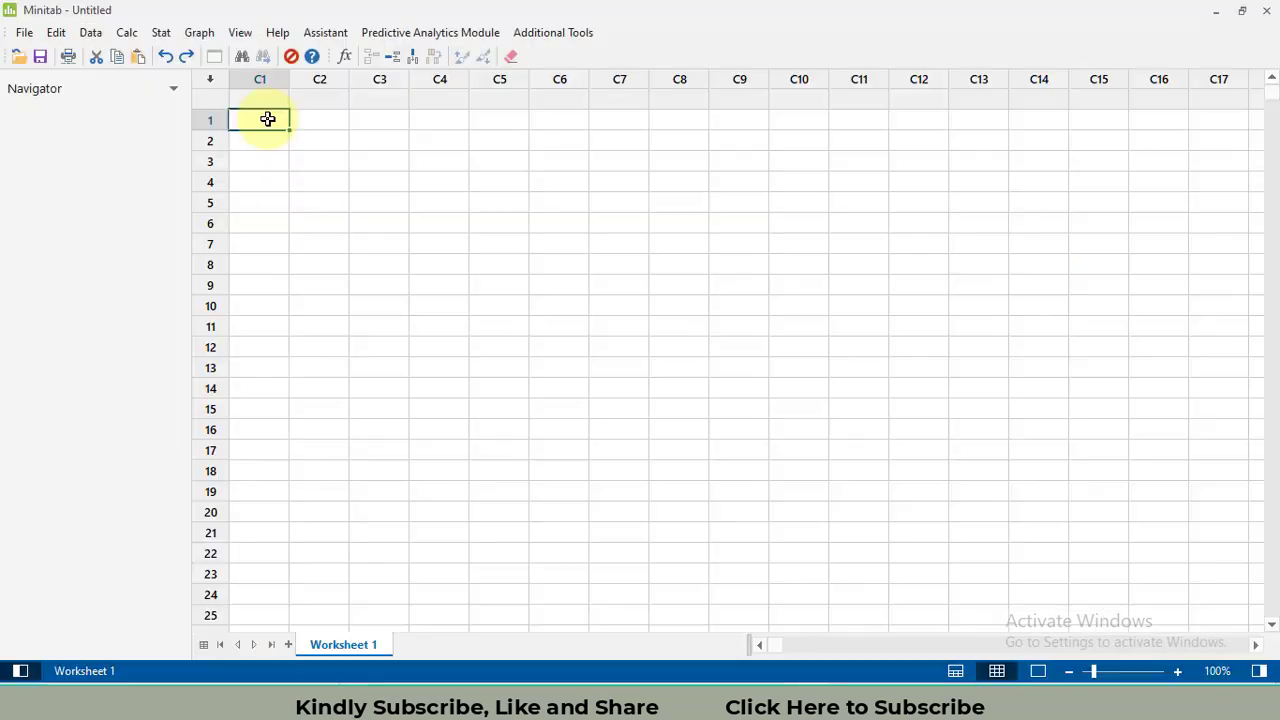
{"action": "type", "text": "0.33\t0.33\t0.46\t0.48 0.45\t0.36\t0.41\t0.42 0.69\t0.42\t0.41\t0.33 0.55\t0.40\t0.70\t1.00 1.00\t0.61\t0.33\t0.34 0.59\t0.42\t0.46\t0.44 0.66\t0.69\t0.61\t0.65 0.46\t0.47\t1.00\t0.79 0.54\t1.00\t0.35\t0.37"}
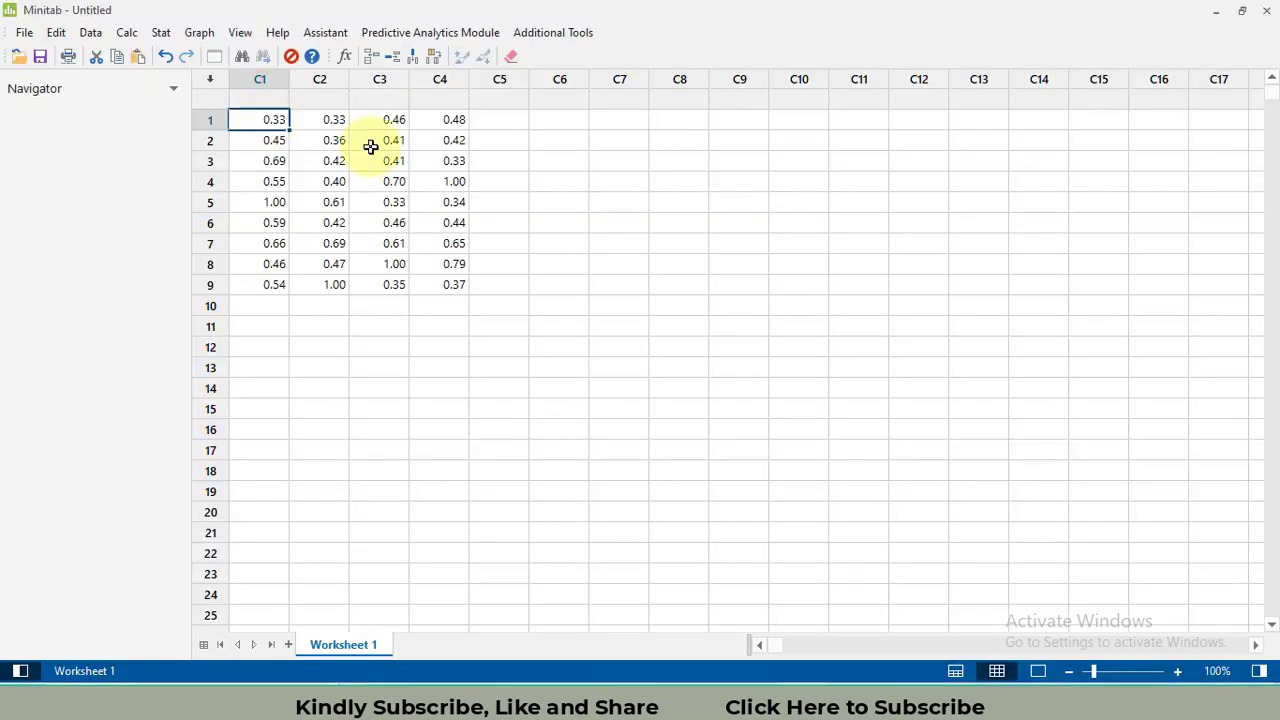
{"action": "left_click", "coordinate": [690, 288]}
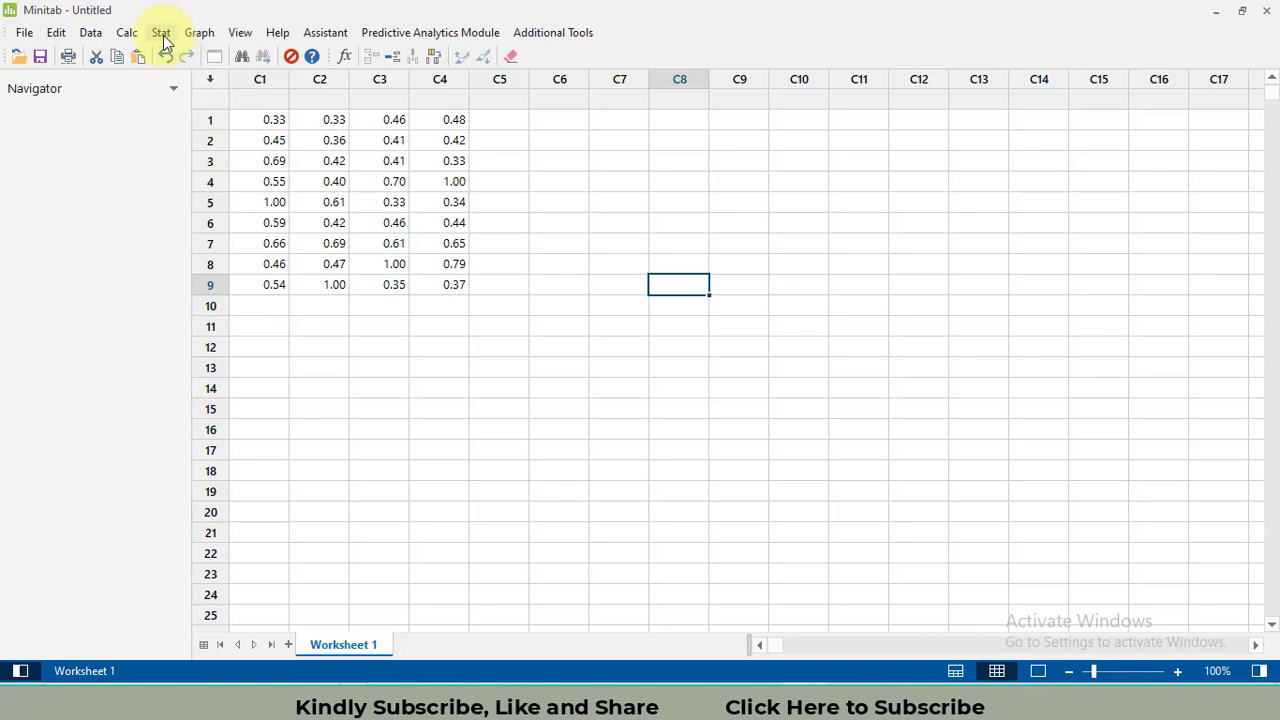
- Run a Principal Components analysis on variables C1-C4 with the Covariance matrix type
{"action": "left_click", "coordinate": [163, 35]}
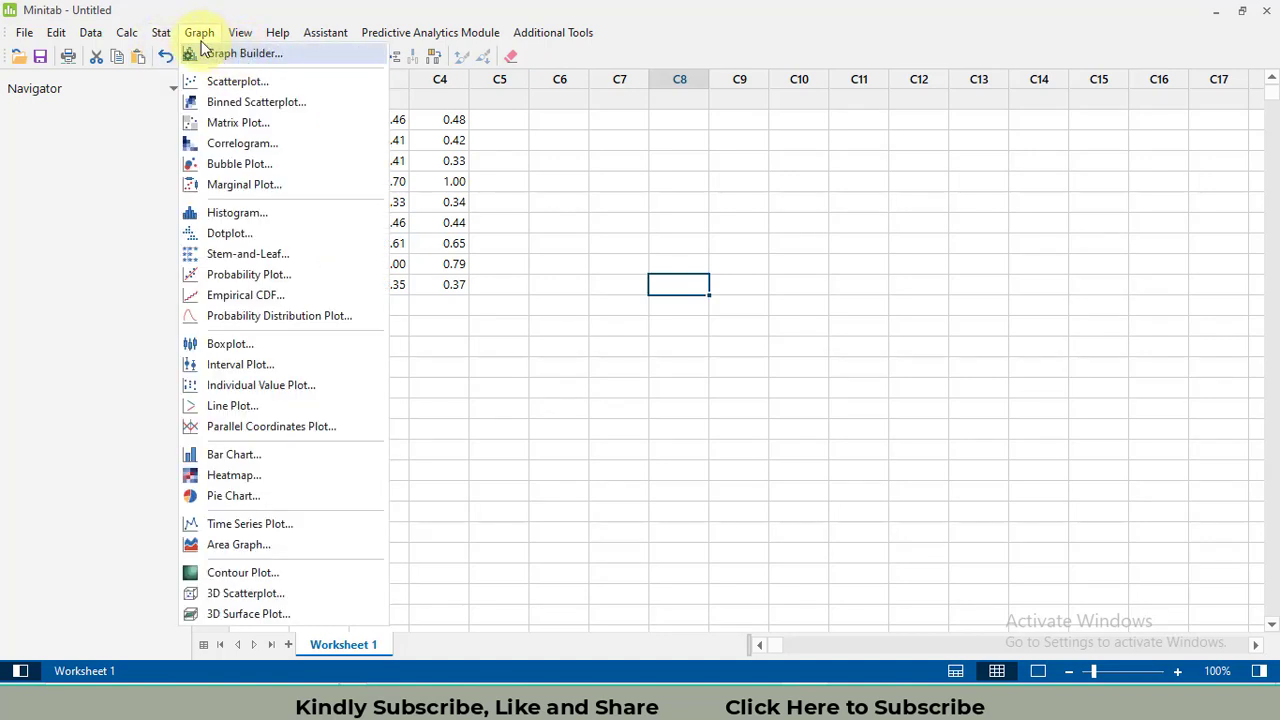
{"action": "mouse_move", "coordinate": [263, 56]}
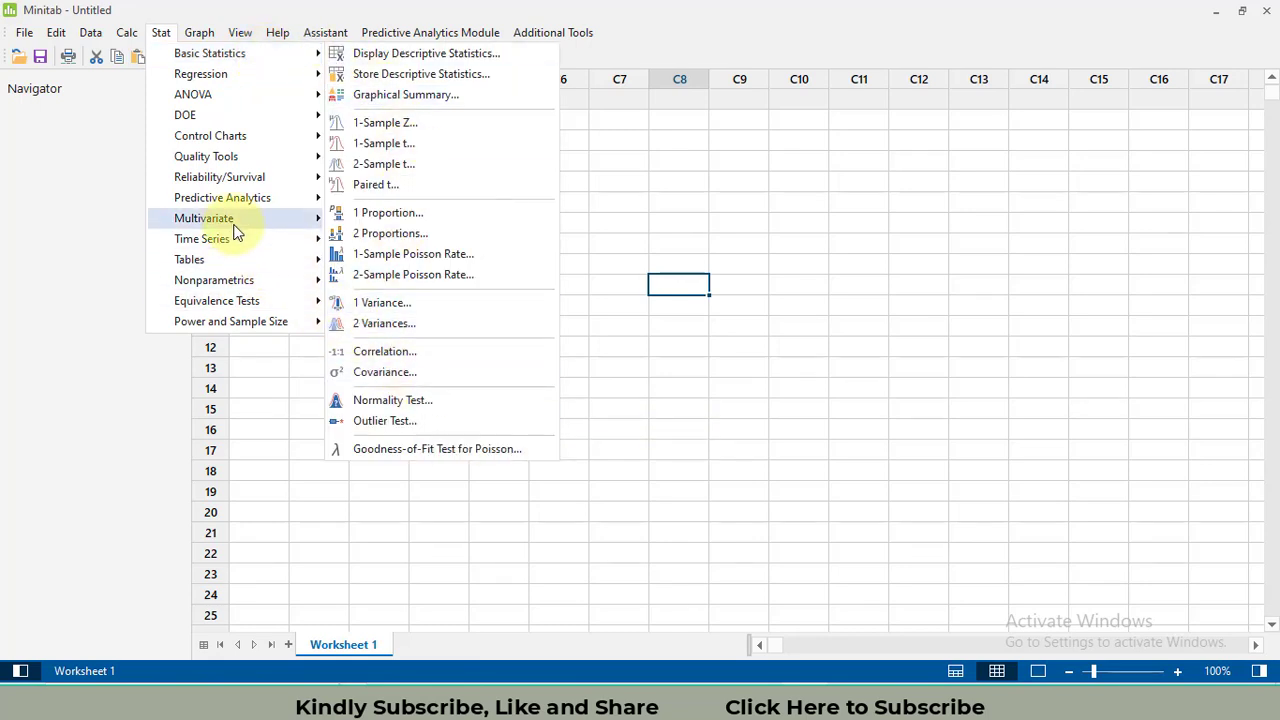
{"action": "mouse_move", "coordinate": [232, 224]}
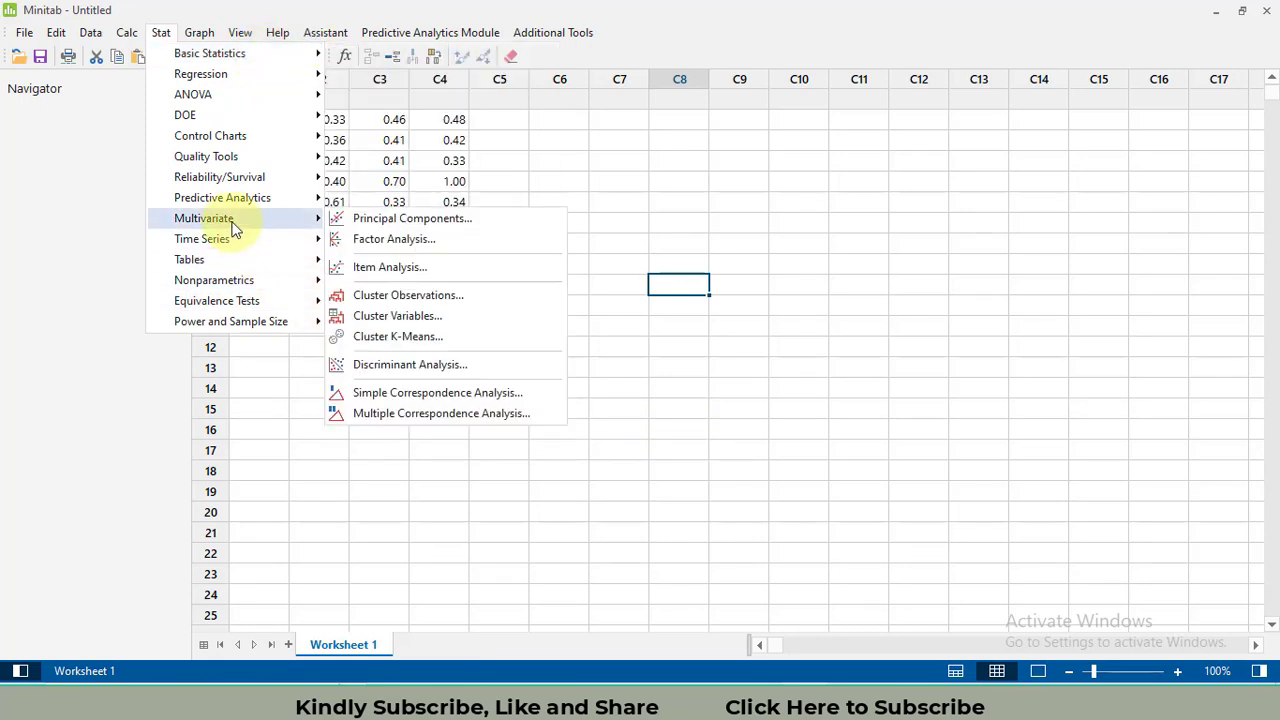
{"action": "left_click", "coordinate": [434, 220]}
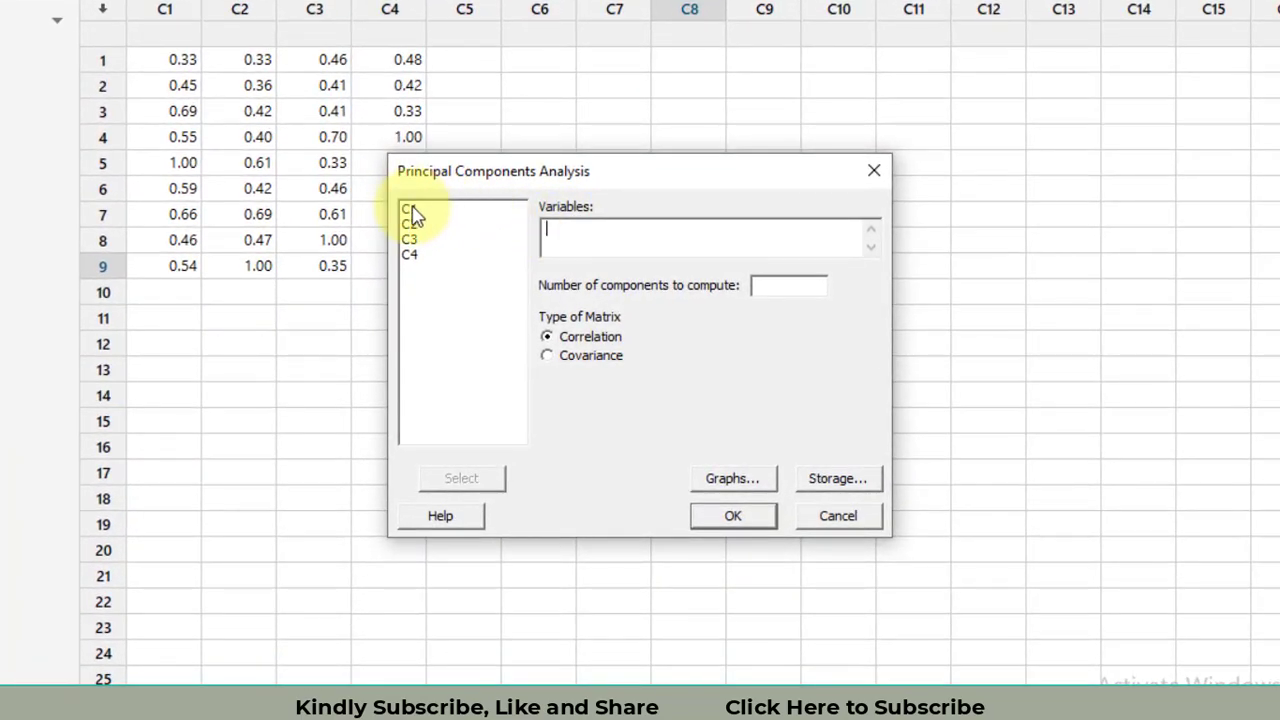
{"action": "left_click", "coordinate": [412, 210]}
{"action": "left_click_drag", "start_coordinate": [412, 212], "coordinate": [410, 254]}
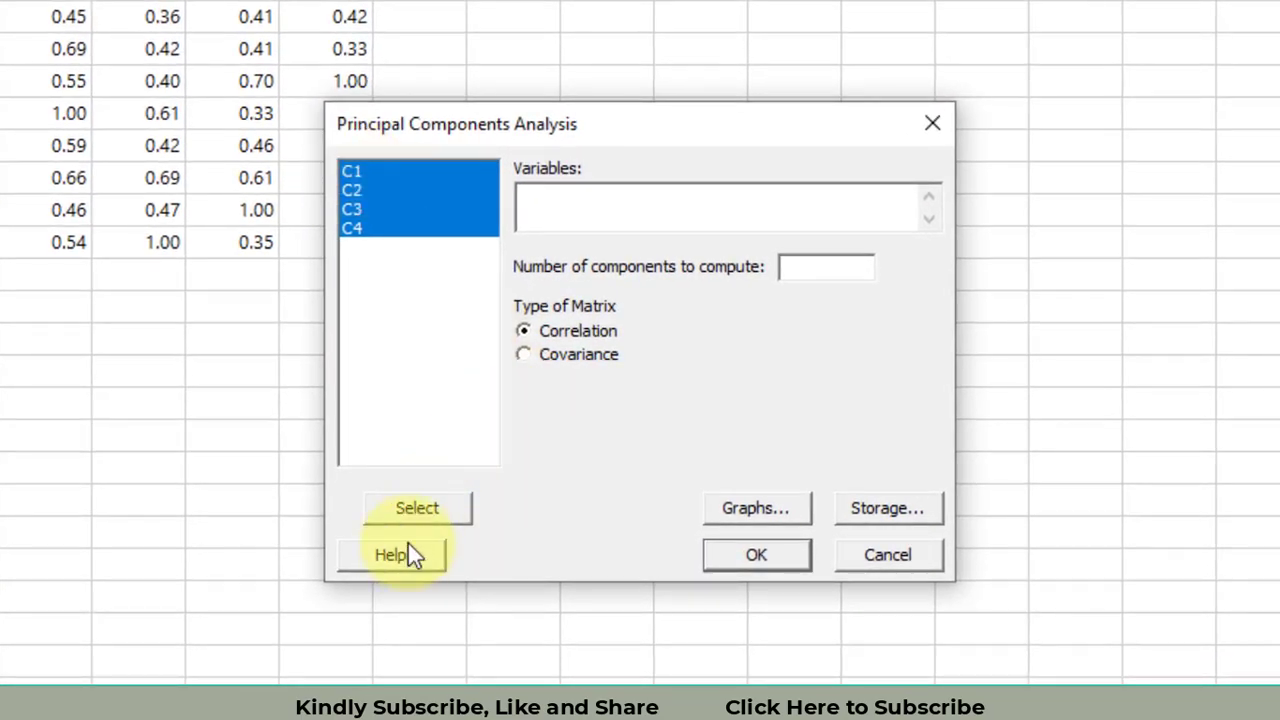
{"action": "left_click", "coordinate": [409, 507]}
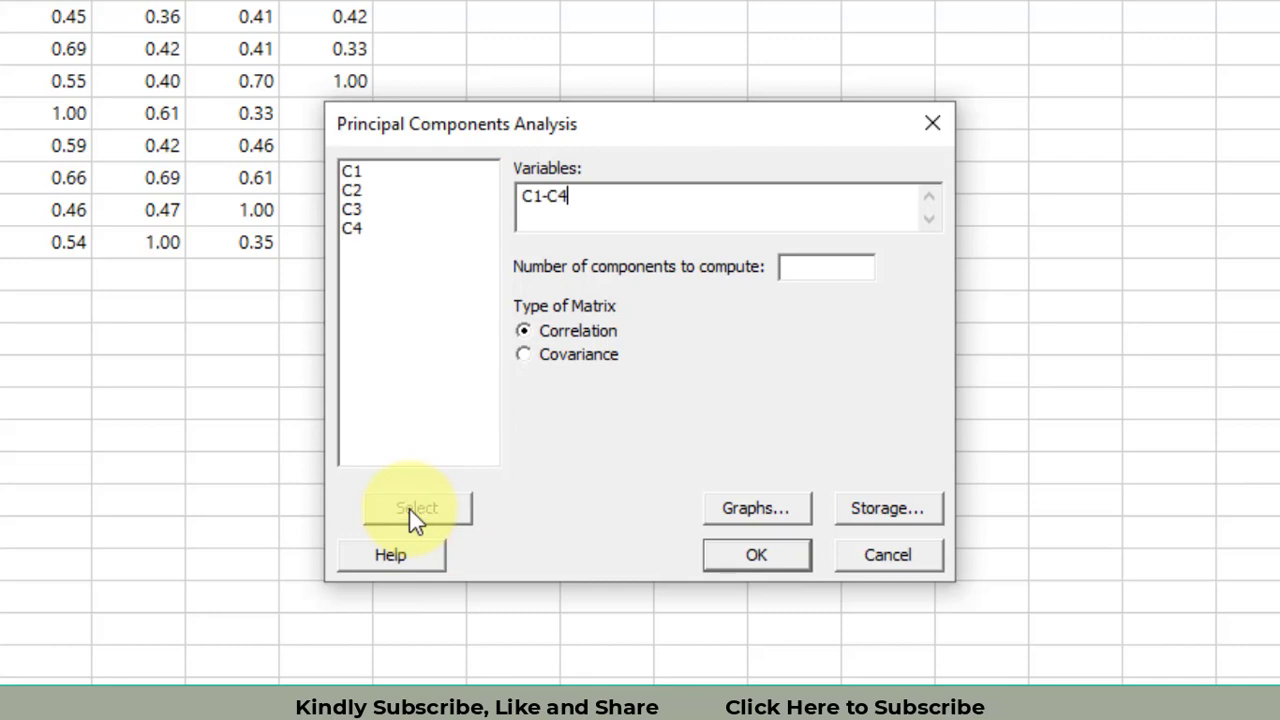
{"action": "left_click", "coordinate": [601, 358]}
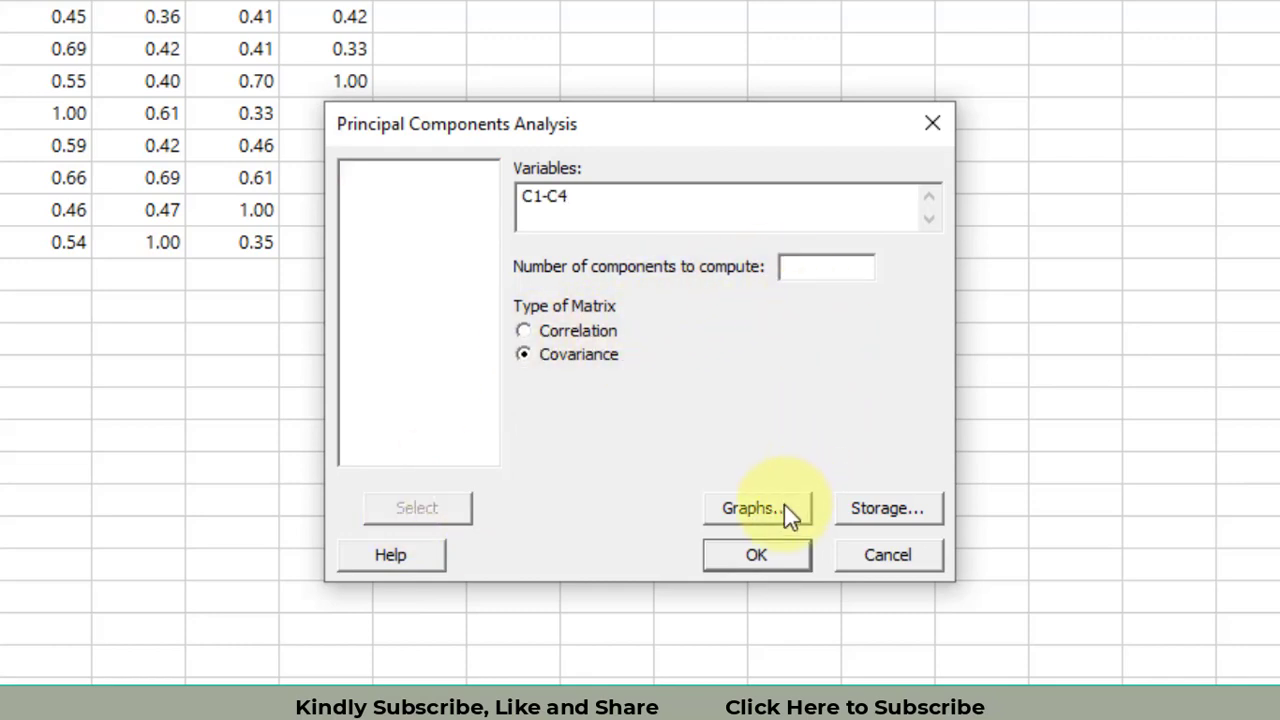
{"action": "left_click", "coordinate": [756, 555]}
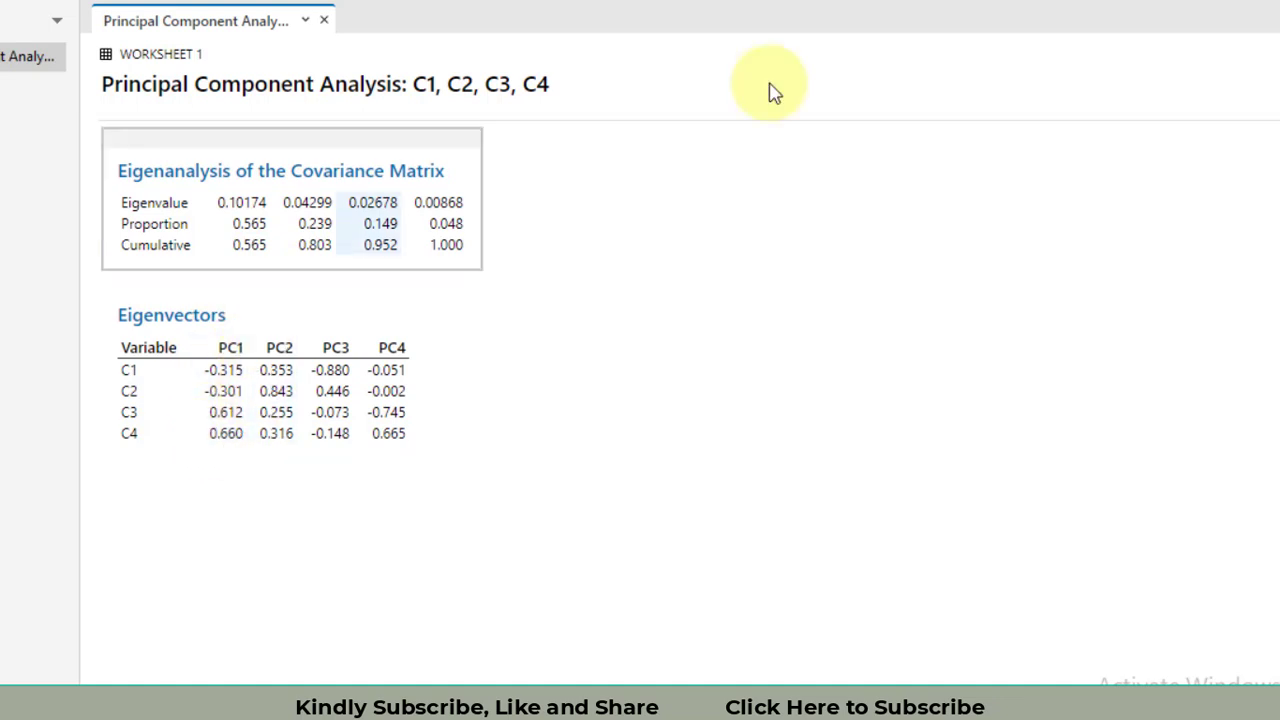
- Copy the Eigenvectors table from the analysis output and put its PC1 values in U3:U6 of the Excel sheet
{"action": "right_click", "coordinate": [240, 371]}
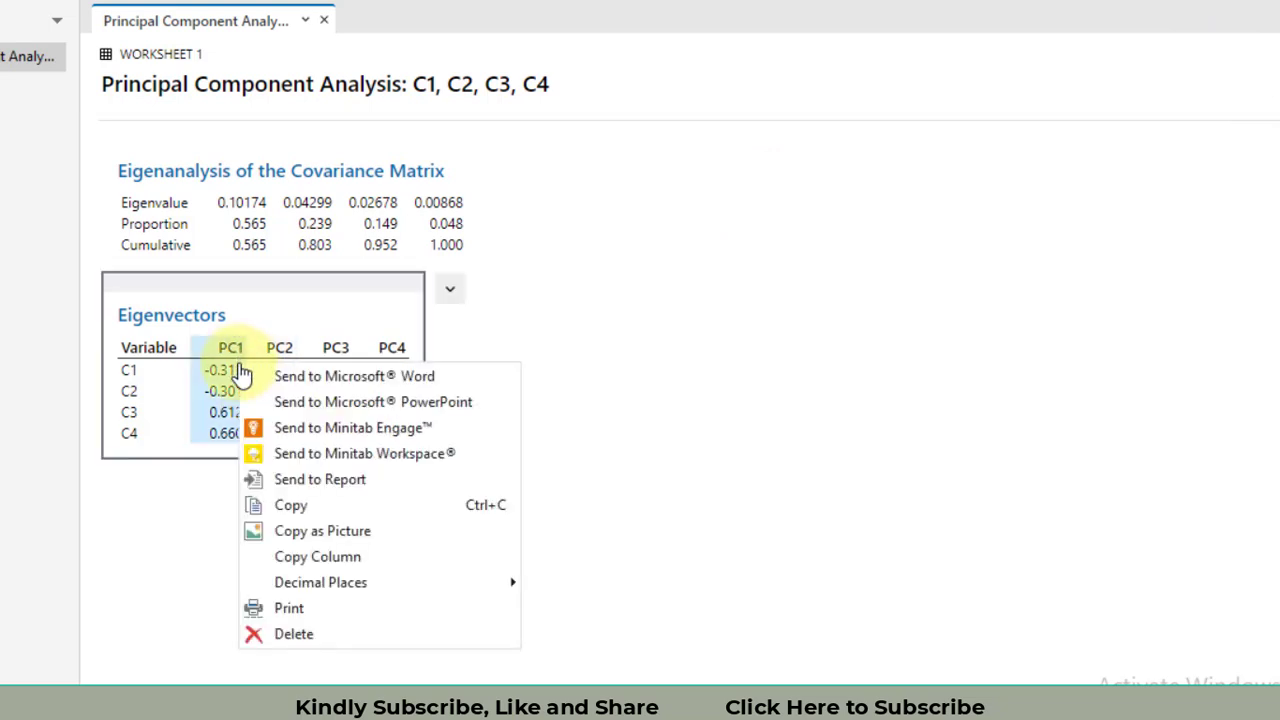
{"action": "left_click", "coordinate": [294, 512]}
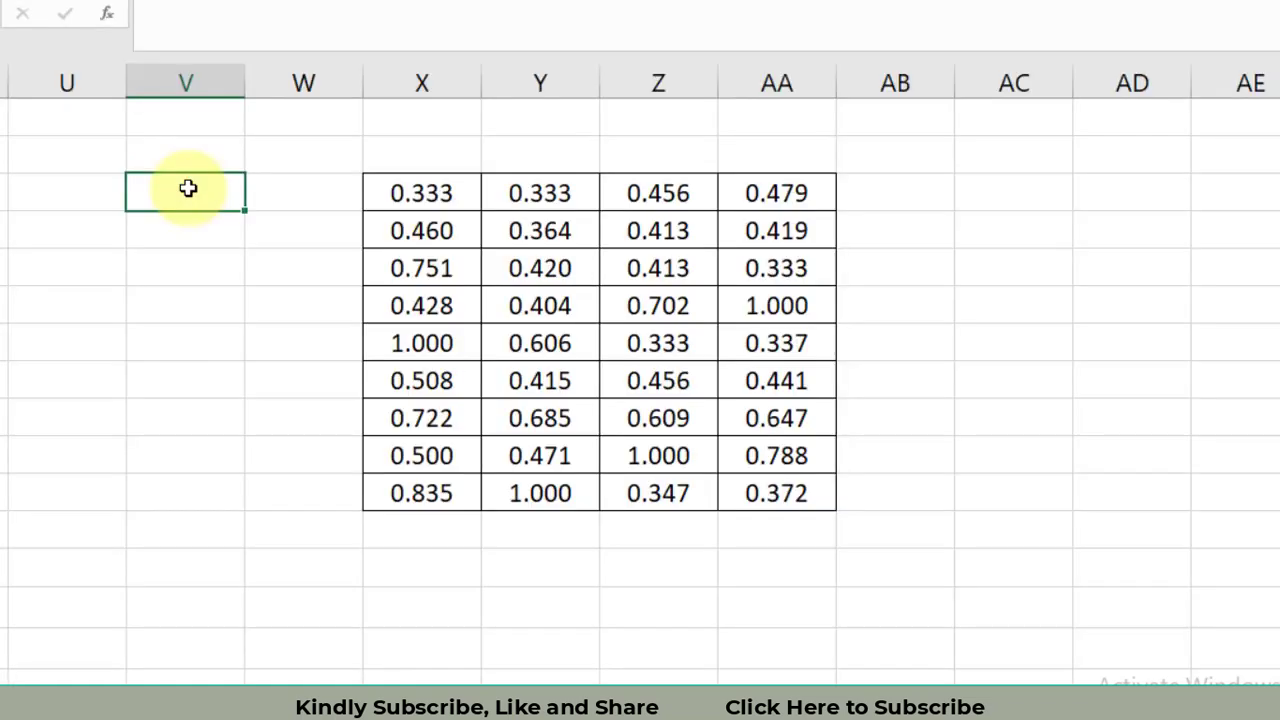
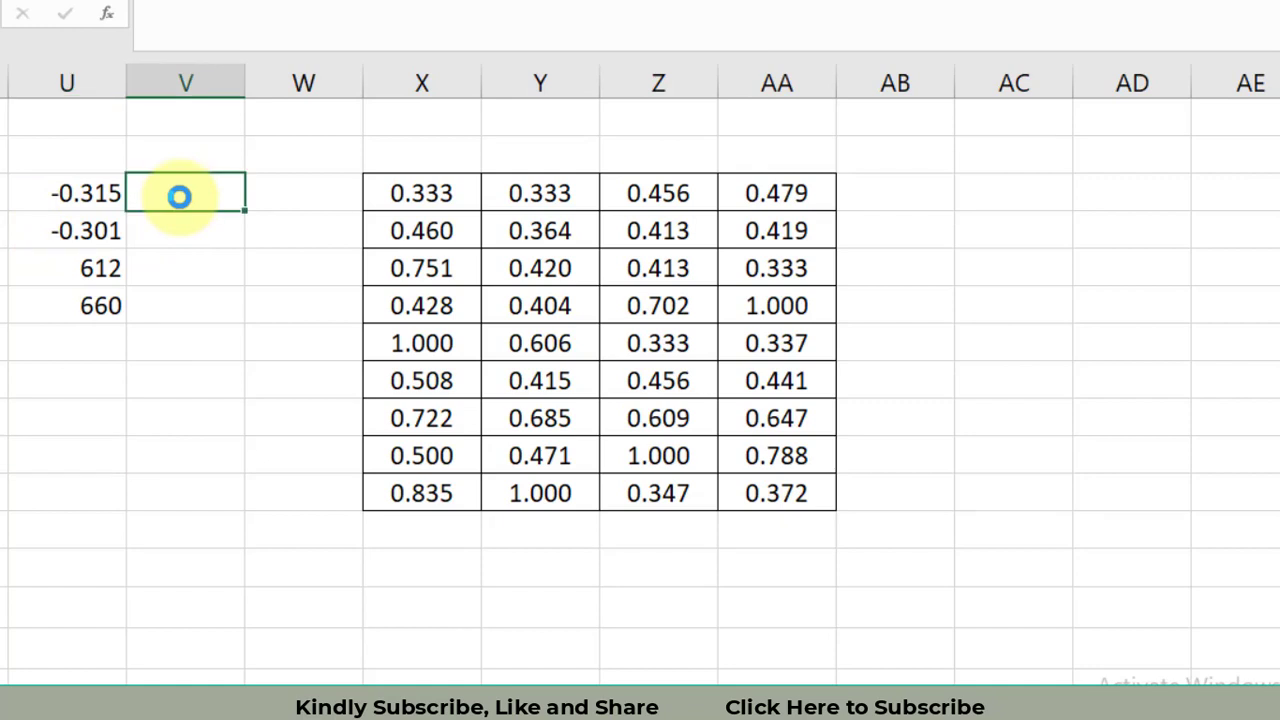
- Square the first PC1 value in V3 with =U3^2 and fill the formula down to V6
{"action": "left_click", "coordinate": [79, 198]}
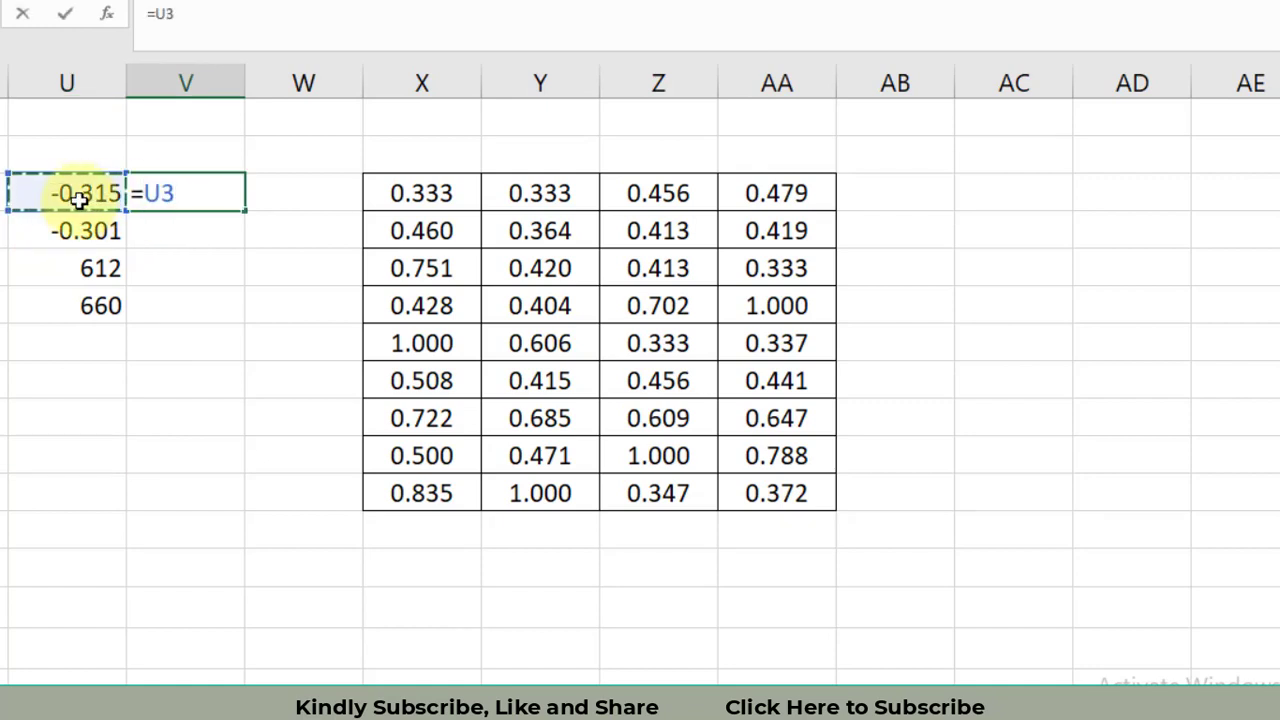
{"action": "type", "text": "^2"}
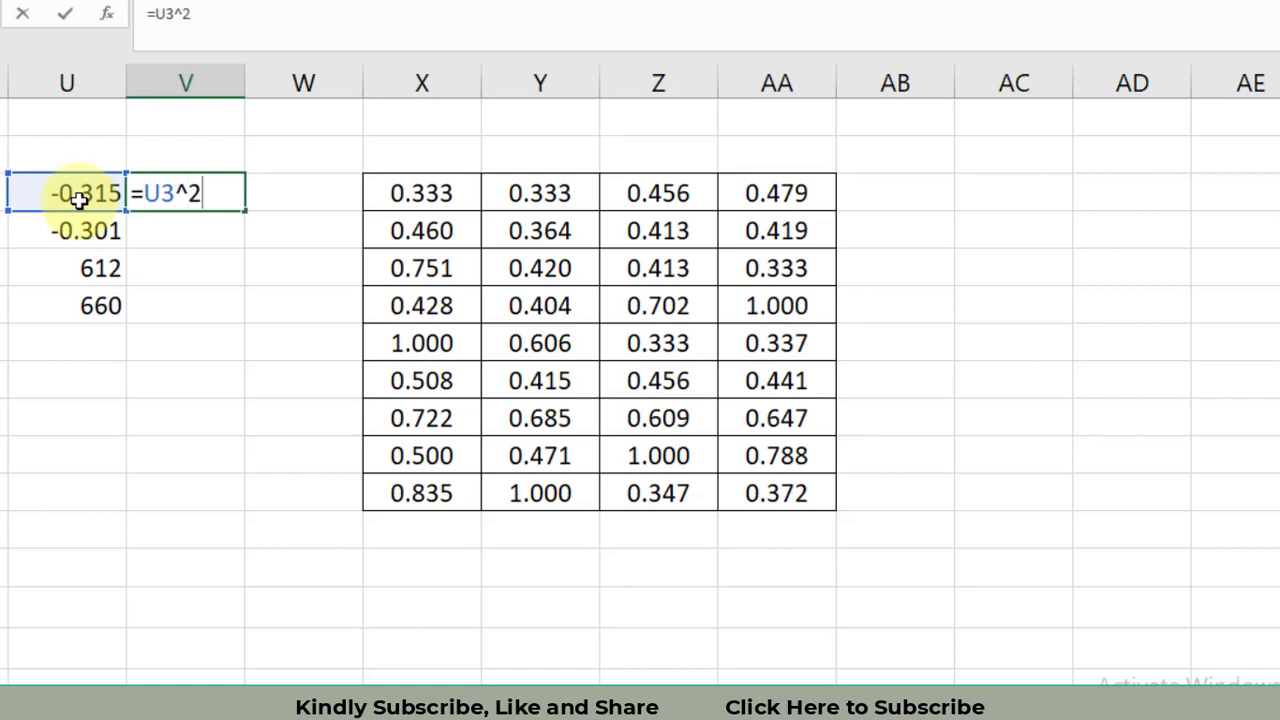
{"action": "key", "text": "Return"}
{"action": "left_click", "coordinate": [222, 194]}
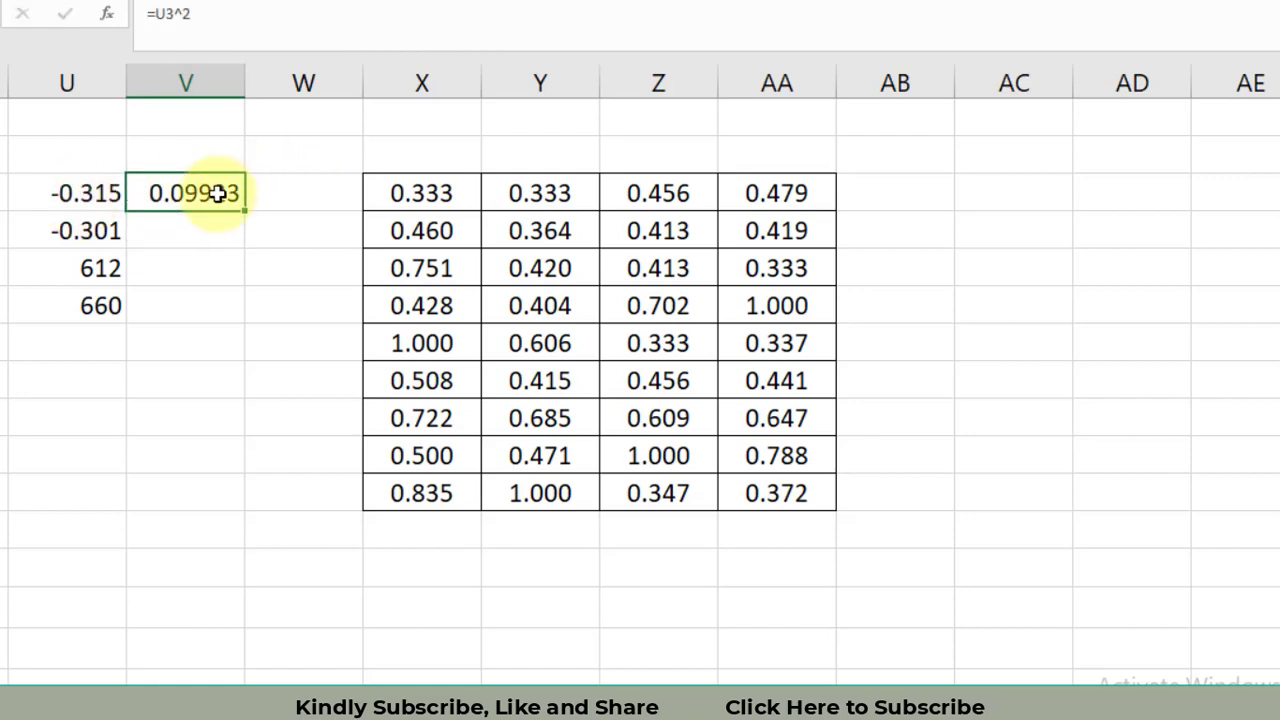
{"action": "left_click_drag", "start_coordinate": [242, 213], "coordinate": [228, 318]}
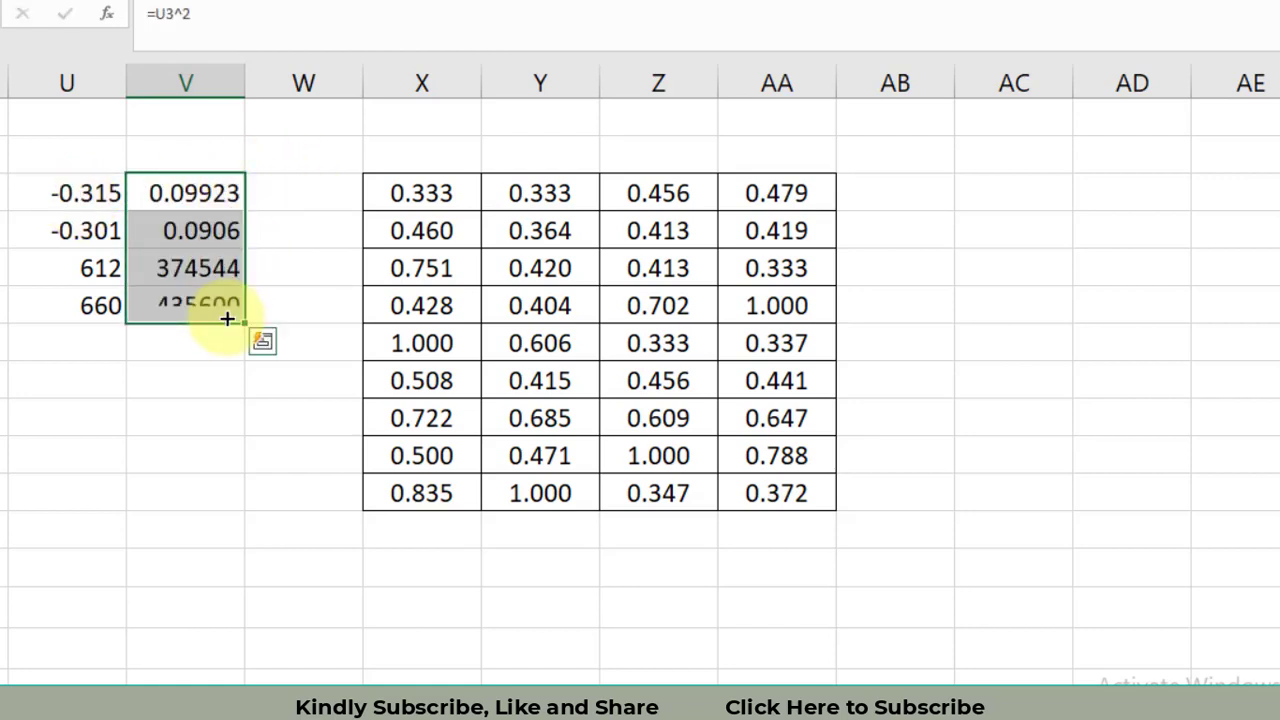
- Add up the squared values V3:V6 with a SUM formula in V8
{"action": "left_click", "coordinate": [149, 389]}
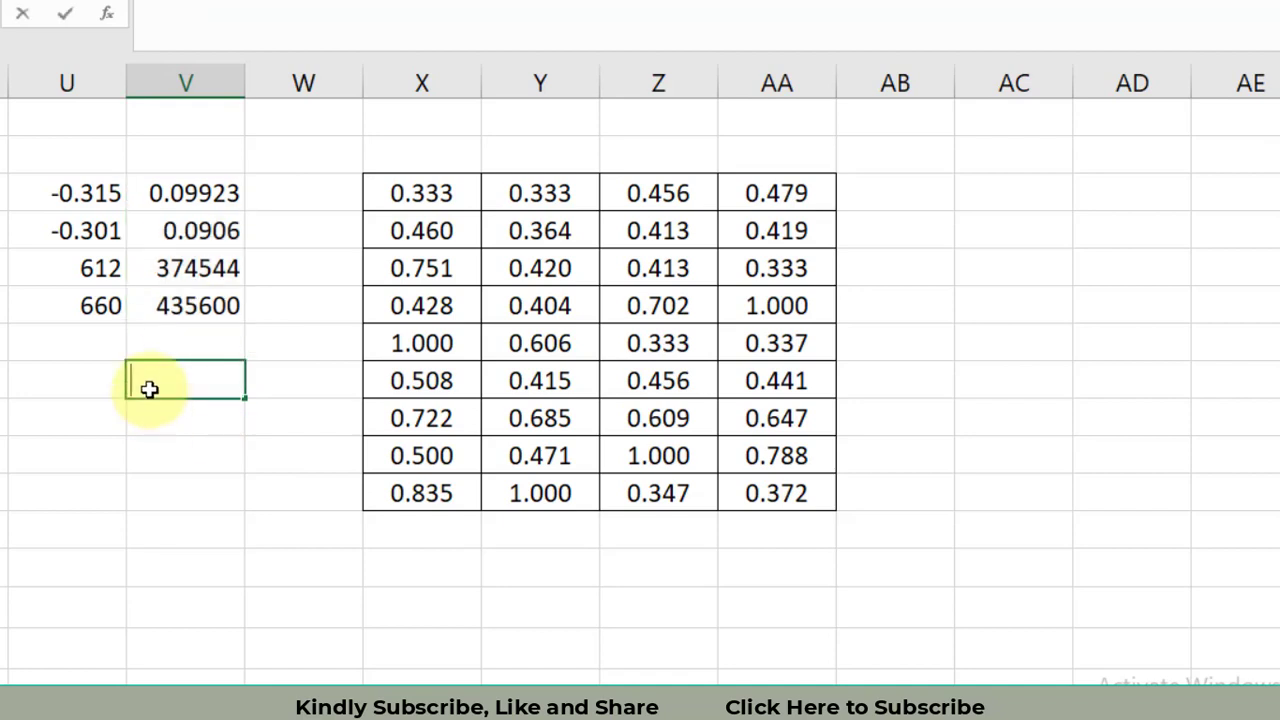
{"action": "type", "text": "=sum"}
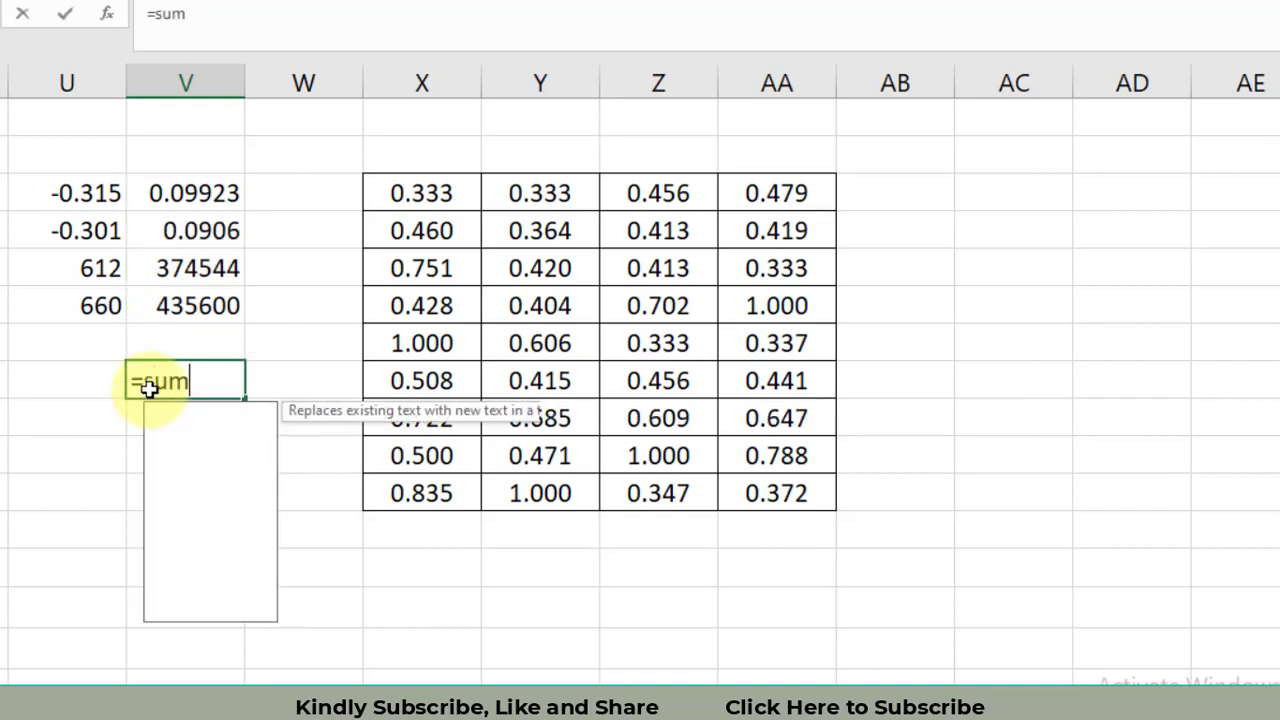
{"action": "key", "text": "Tab"}
{"action": "left_click_drag", "start_coordinate": [211, 194], "coordinate": [199, 307]}
{"action": "key", "text": "Return"}
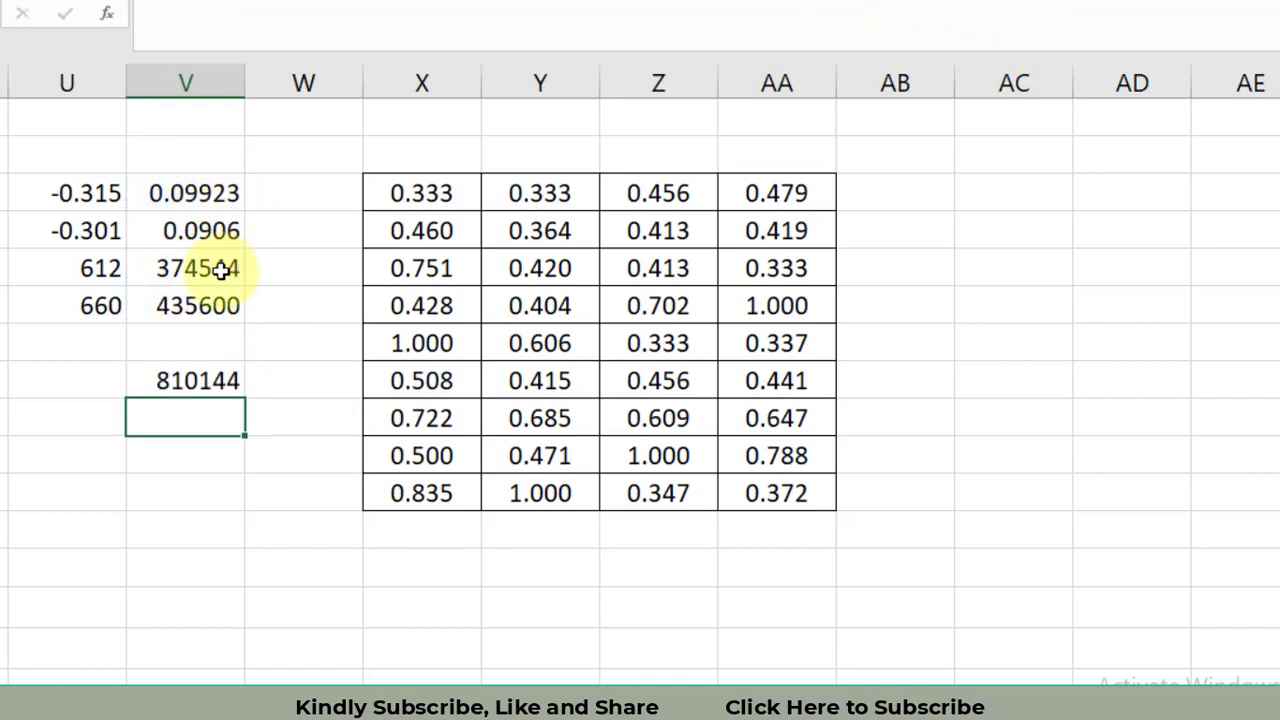
- Correct the PC1 values missing their decimal points, setting U5 to 0.612 and U6 to 0.660
{"action": "left_click", "coordinate": [62, 273]}
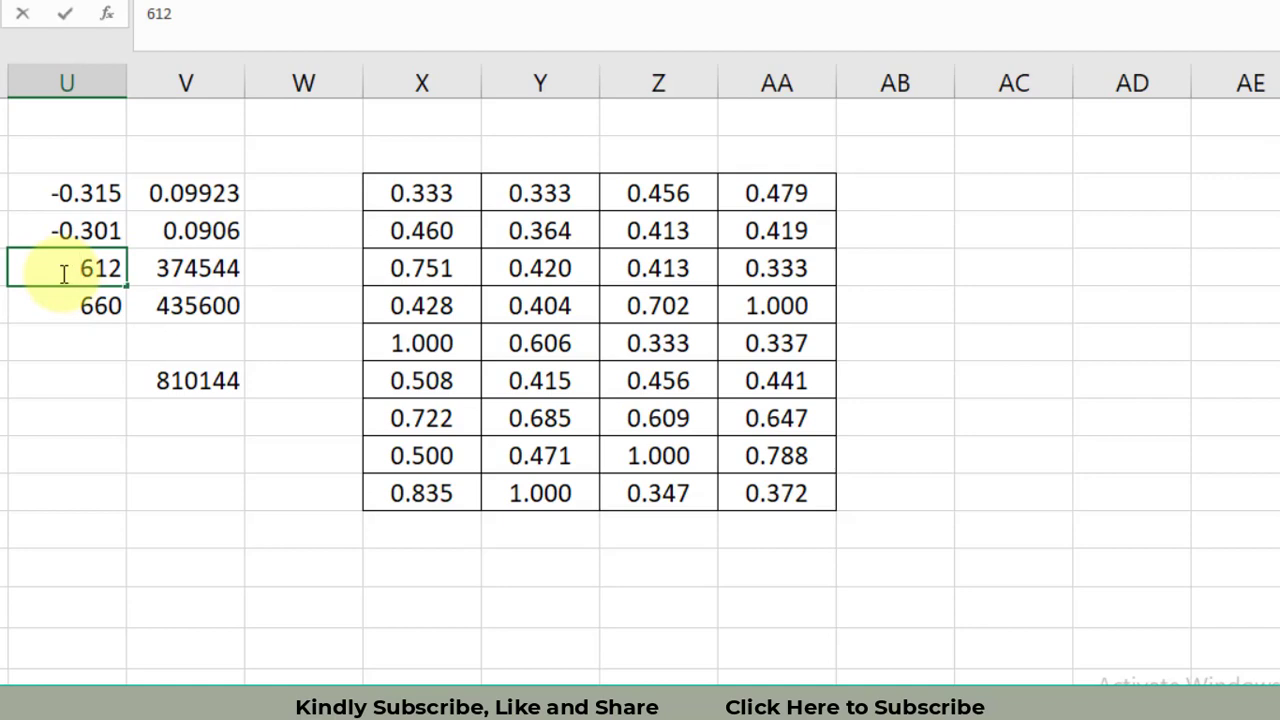
{"action": "left_click", "coordinate": [71, 309]}
{"action": "double_click", "coordinate": [71, 309]}
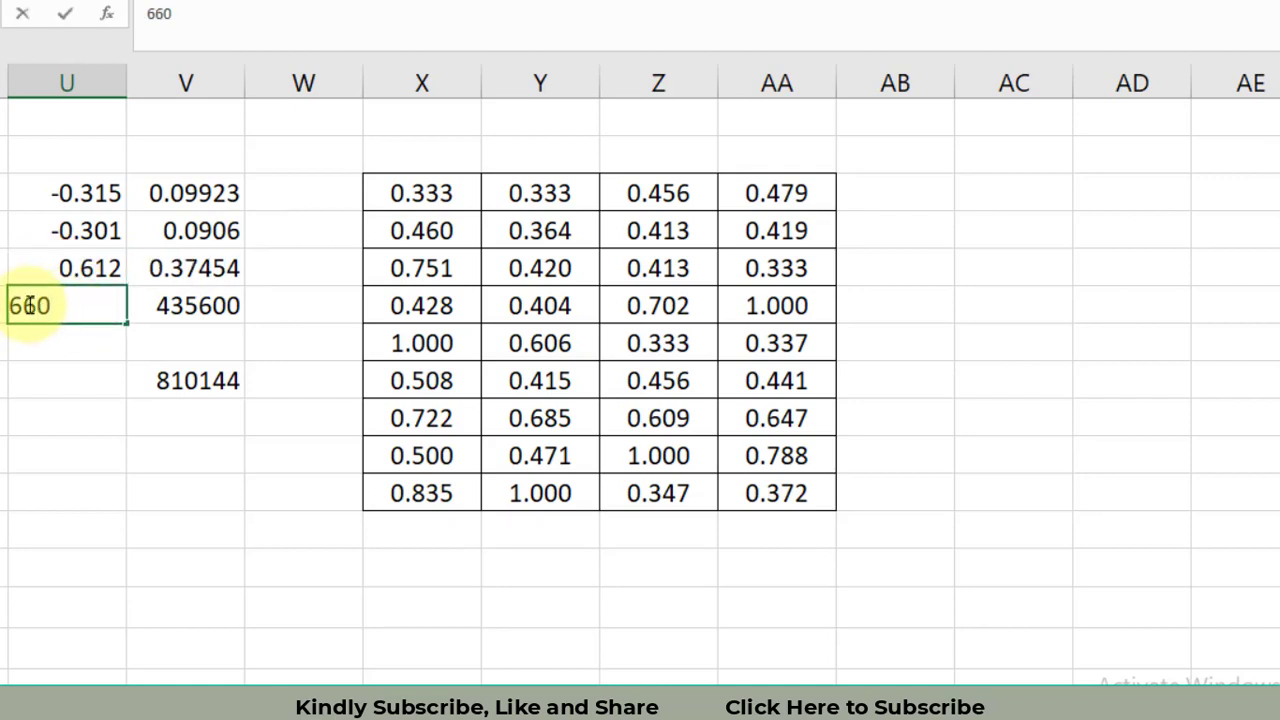
{"action": "type", "text": "."}
{"action": "key", "text": "Return"}
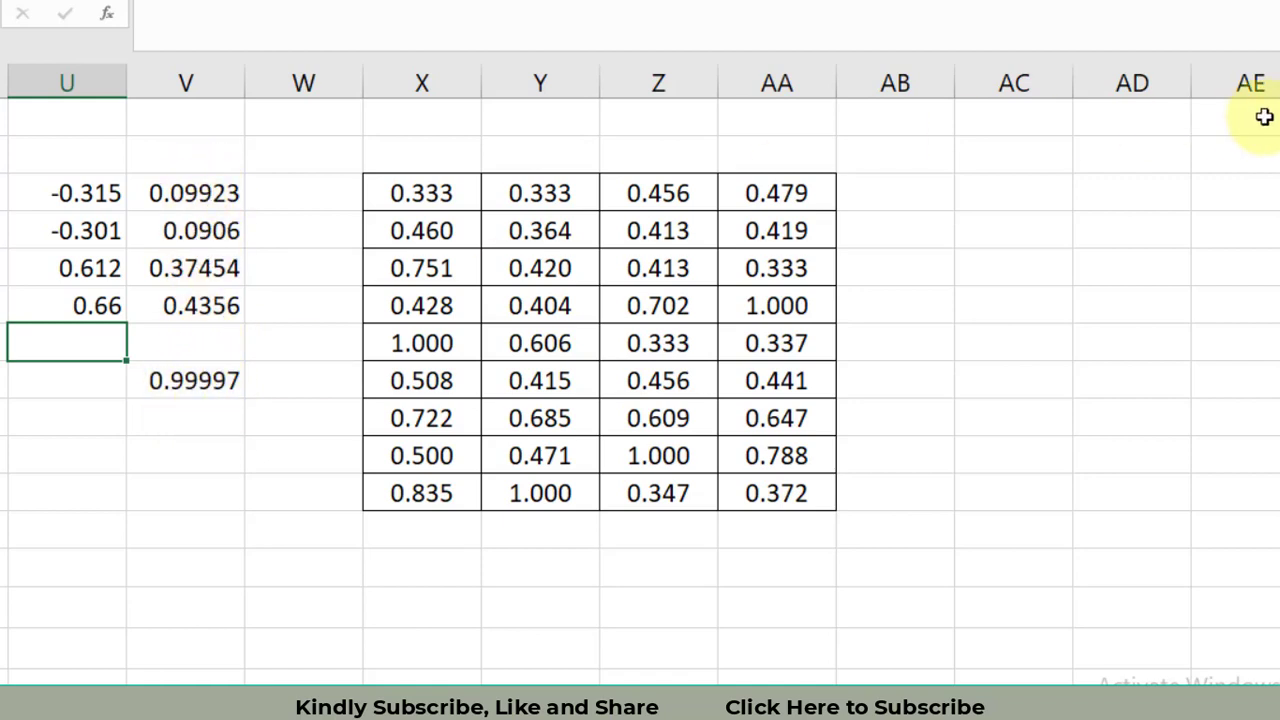
{"action": "left_click", "coordinate": [1260, 33]}
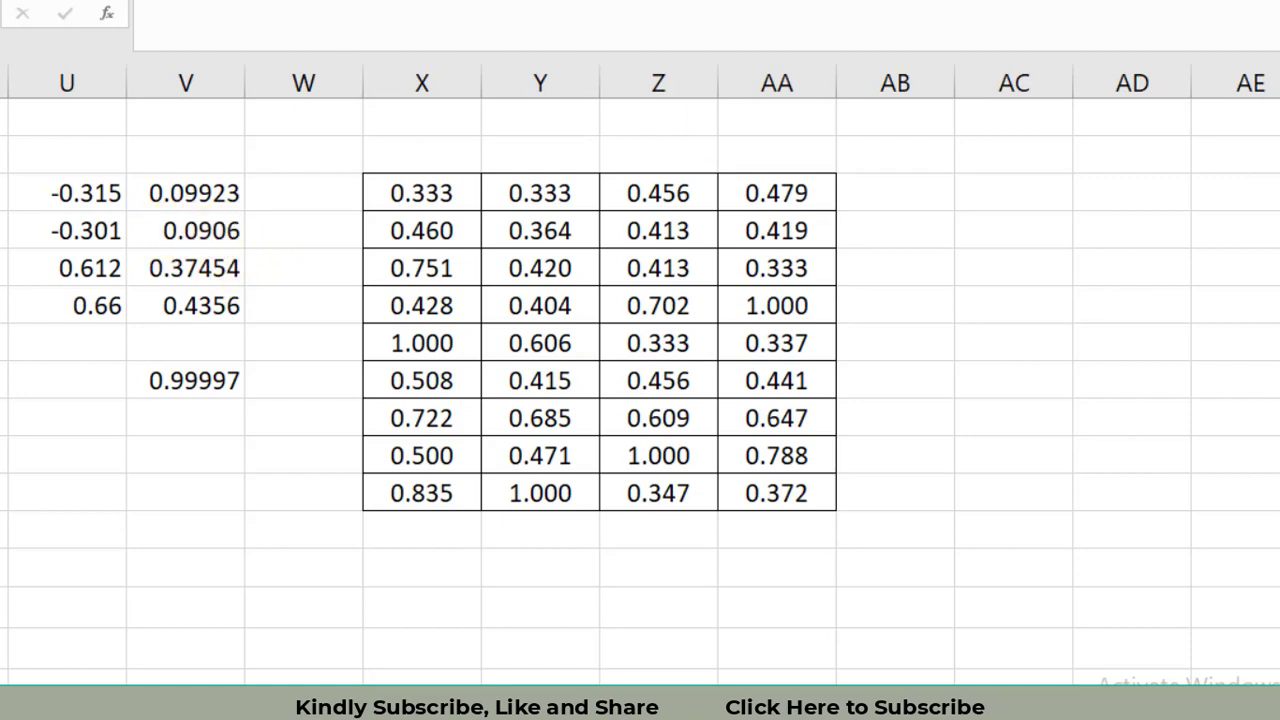
{"action": "key", "text": "Right"}
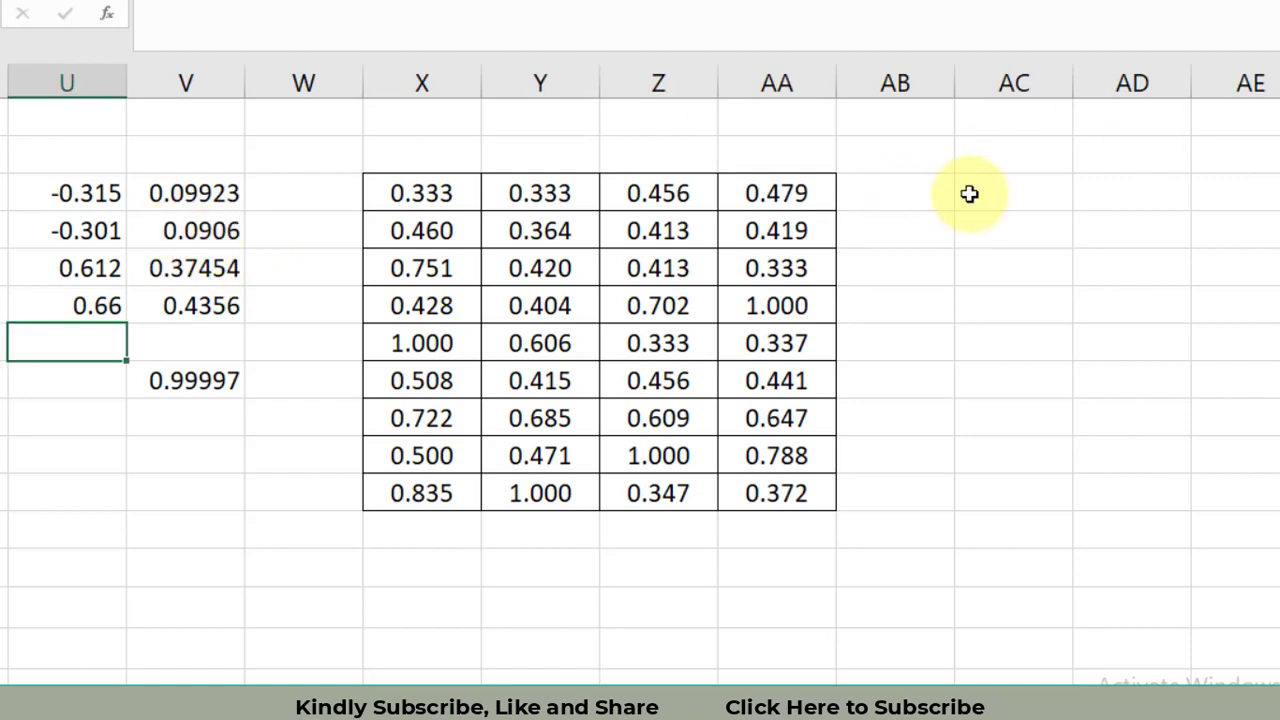
- Start a weighted-sum formula in AC3 with =$V$3*X3+$V$4*Y3, keeping the weight references absolute
{"action": "double_click", "coordinate": [969, 194]}
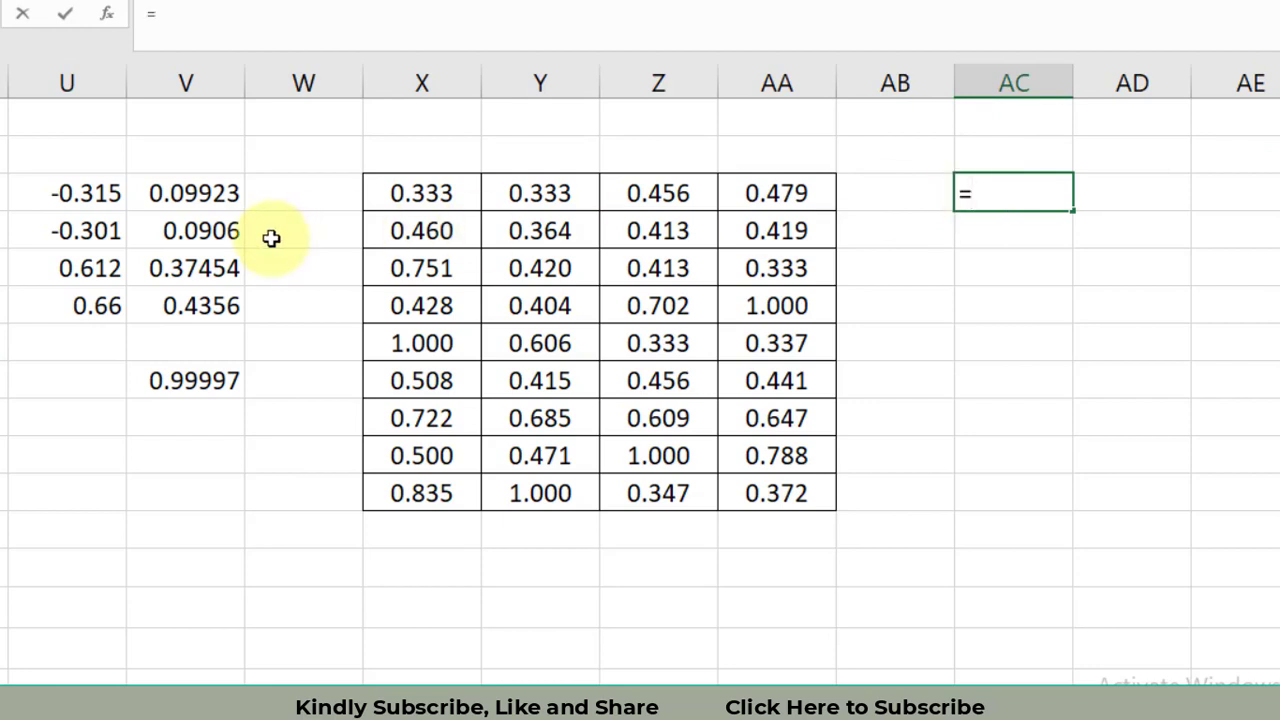
{"action": "left_click", "coordinate": [202, 195]}
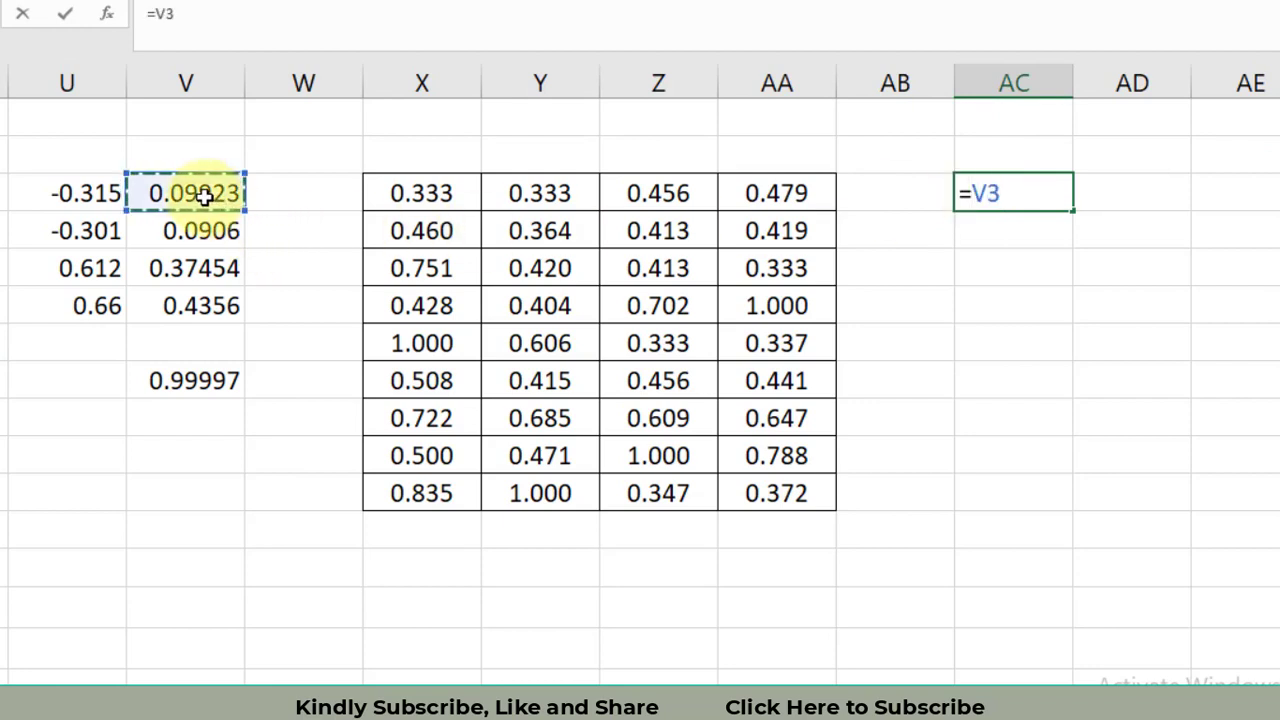
{"action": "key", "text": "F4"}
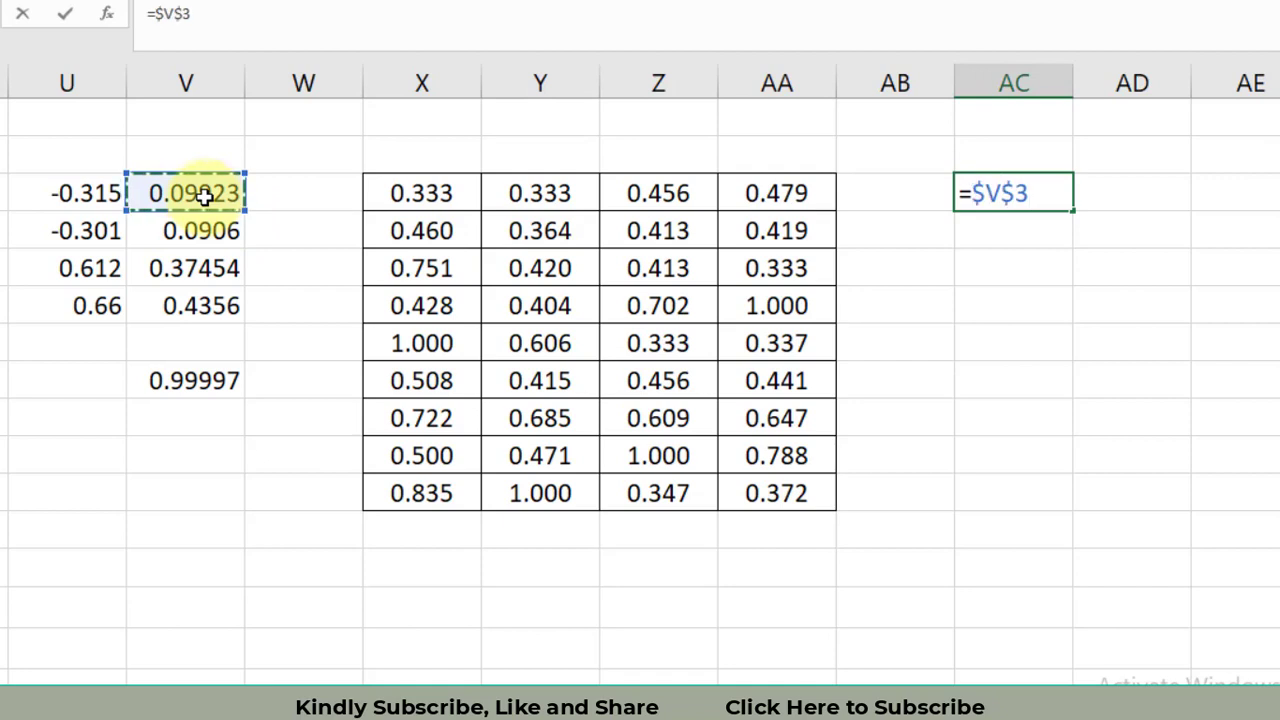
{"action": "type", "text": "*"}
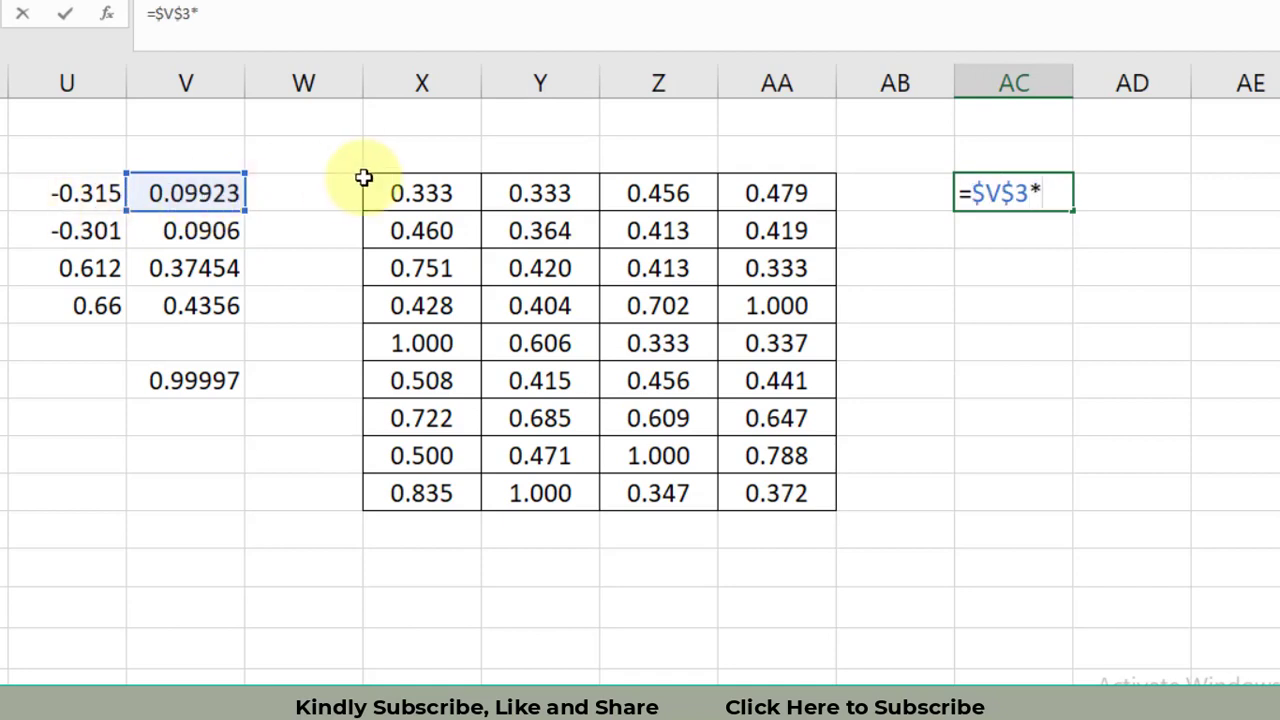
{"action": "left_click", "coordinate": [428, 193]}
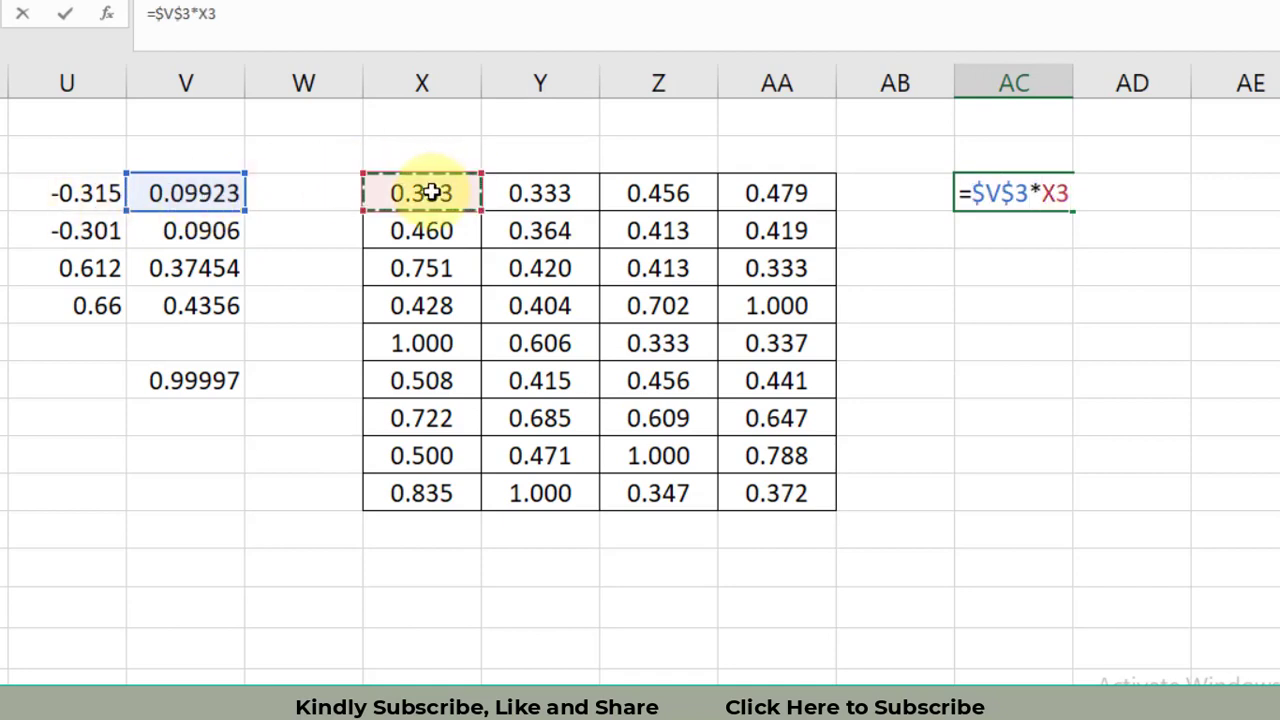
{"action": "left_click", "coordinate": [203, 226]}
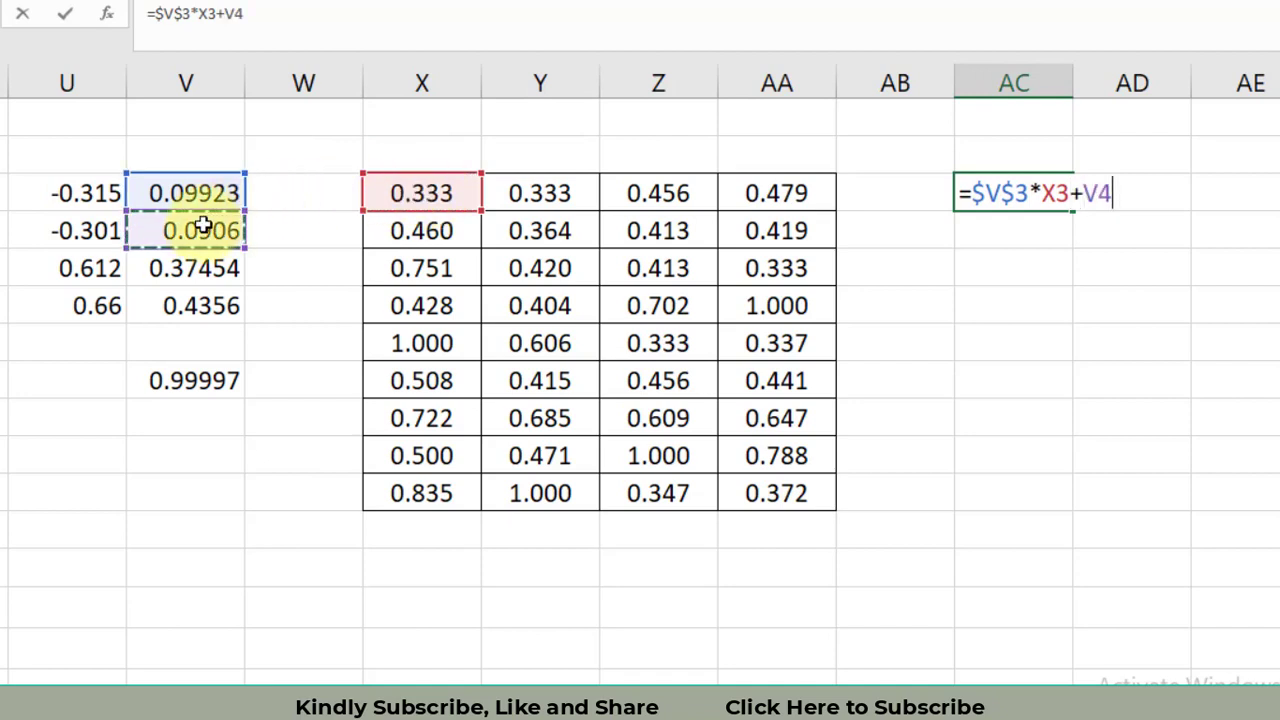
{"action": "key", "text": "F4"}
{"action": "type", "text": "*"}
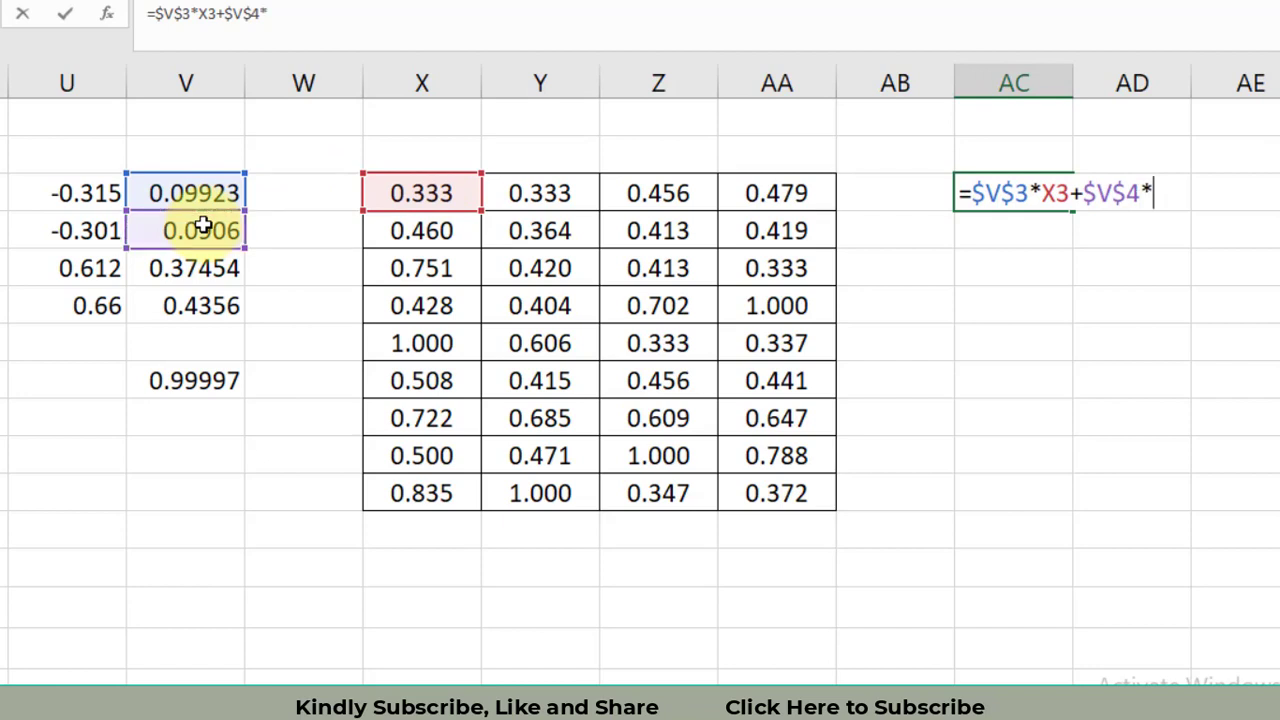
{"action": "left_click", "coordinate": [549, 194]}
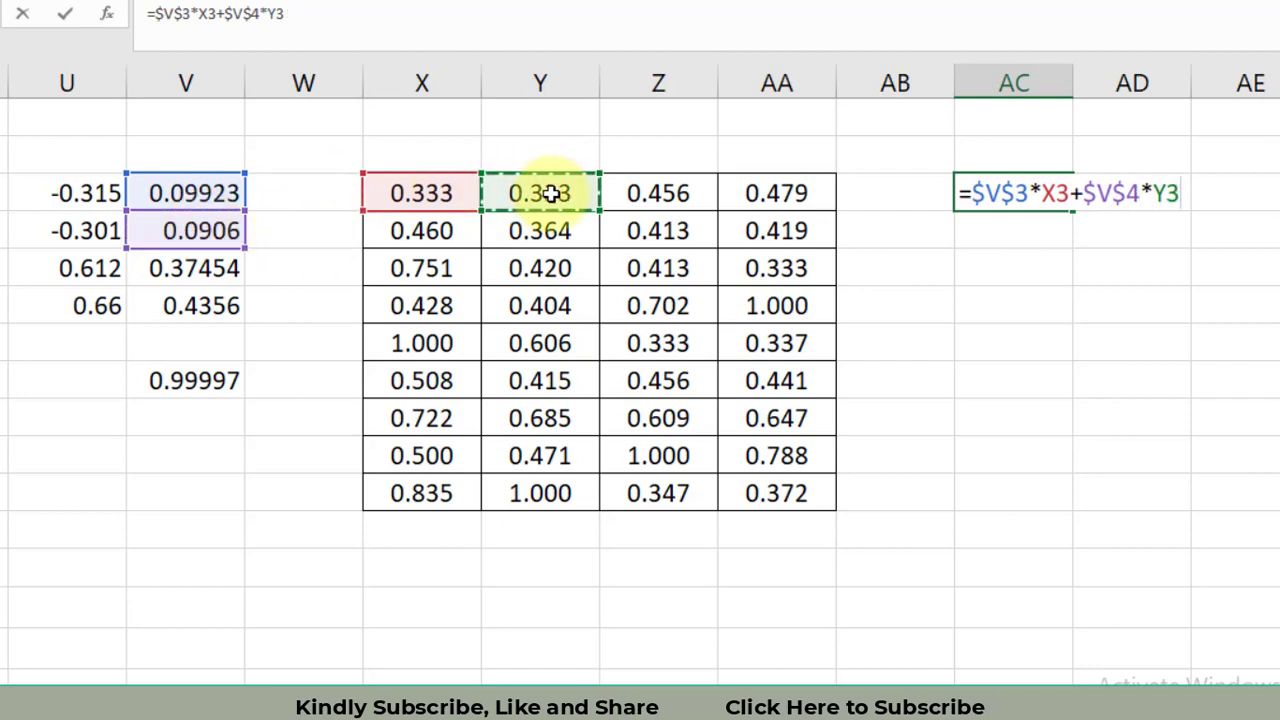
- Complete the AC3 formula by adding the last two weighted terms, +$V$5*Z3+$V$6*AA3, with absolute weight references
{"action": "type", "text": "+"}
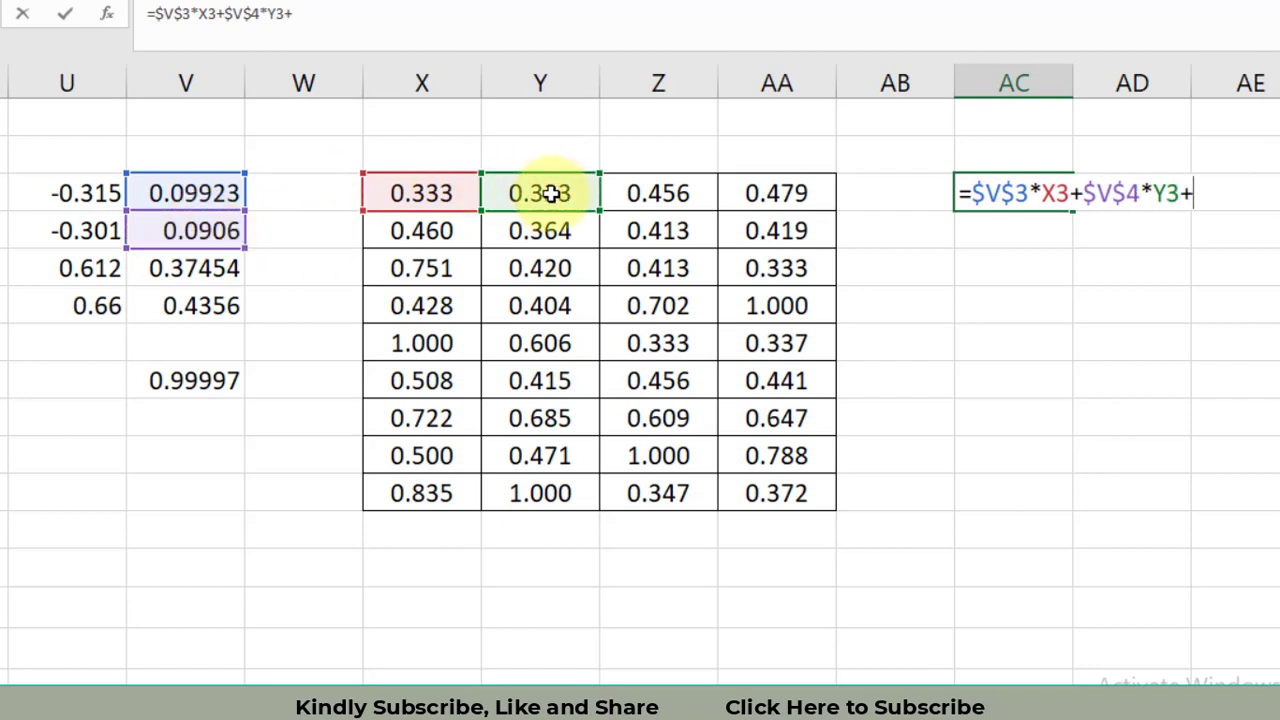
{"action": "left_click", "coordinate": [211, 272]}
{"action": "key", "text": "F4"}
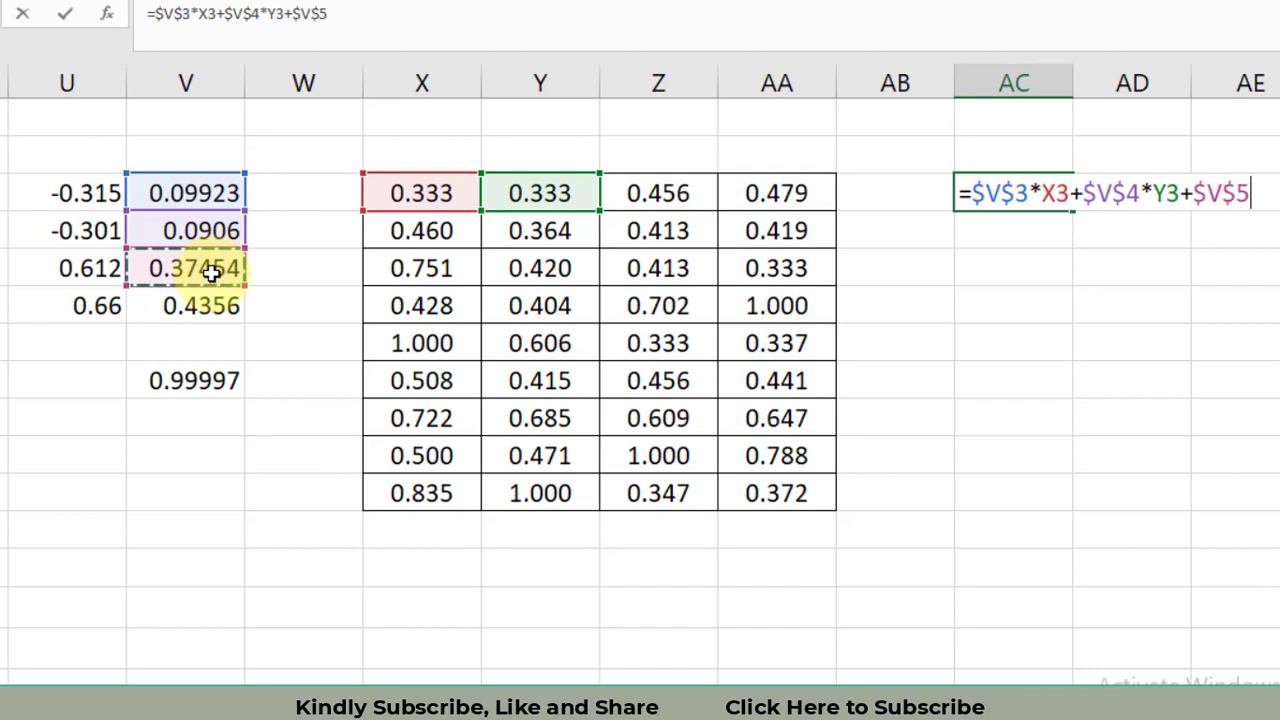
{"action": "key", "text": "F4"}
{"action": "key", "text": "F4"}
{"action": "key", "text": "F4"}
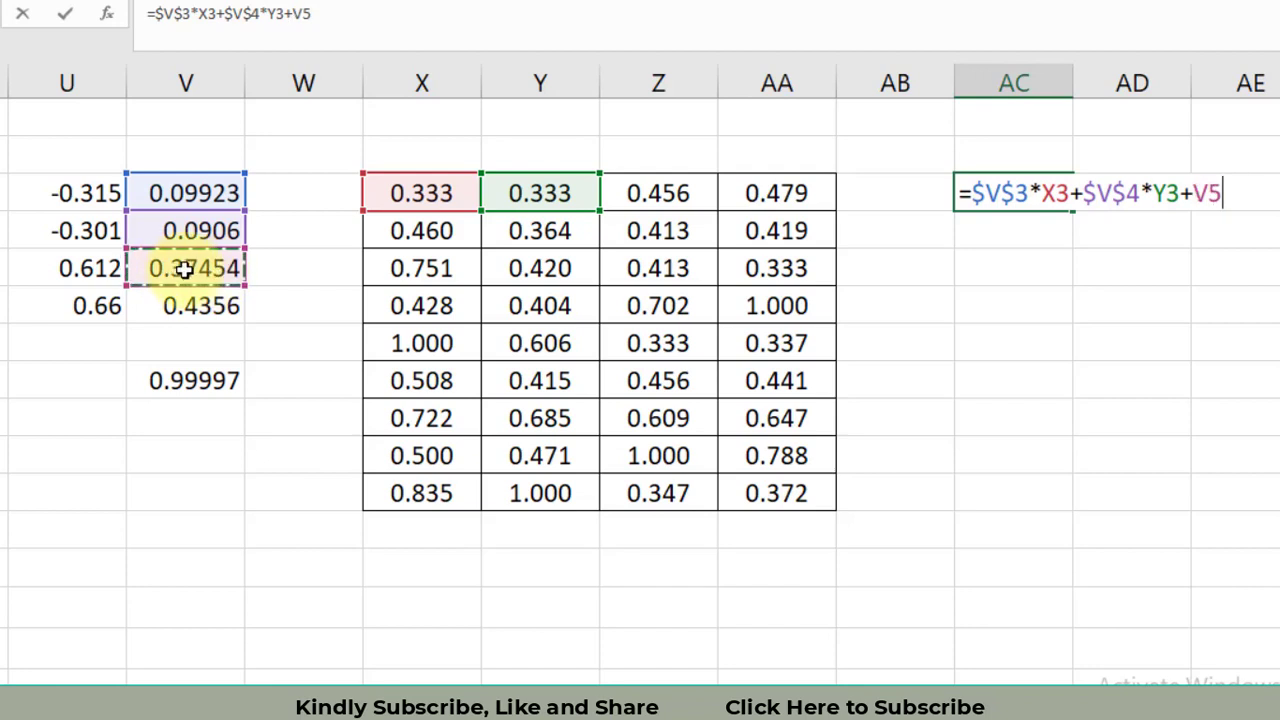
{"action": "key", "text": "F4"}
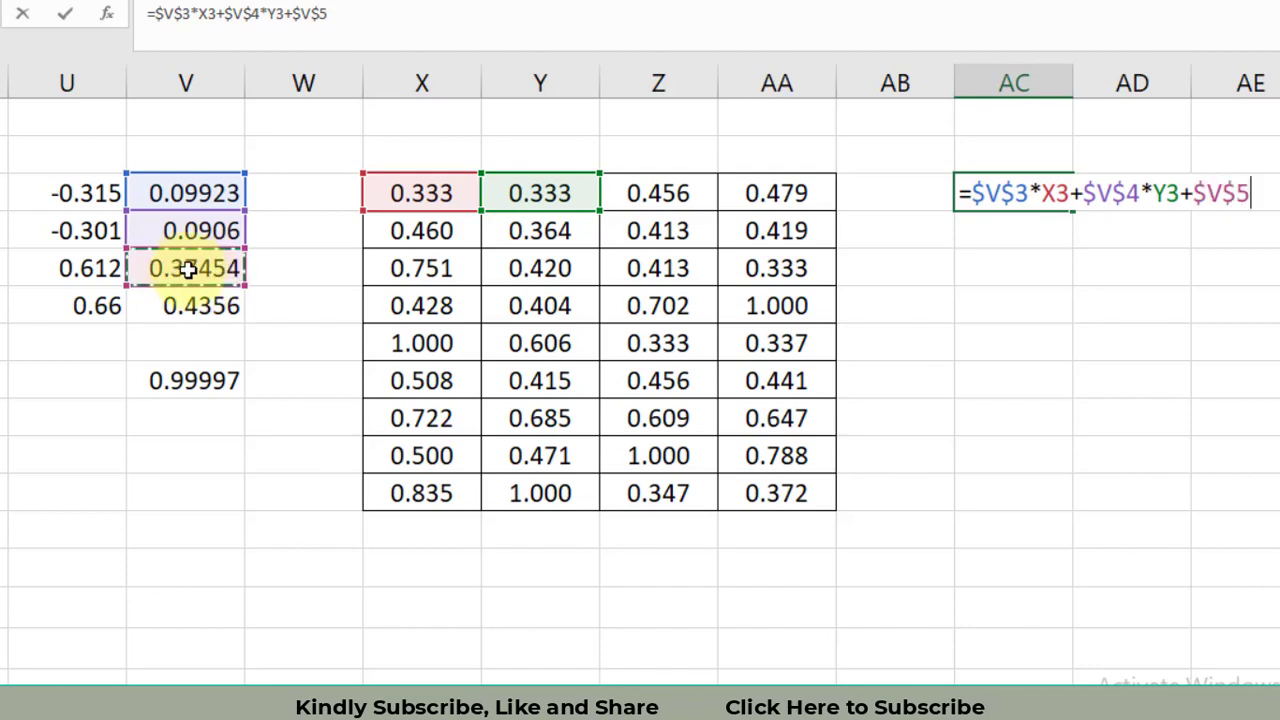
{"action": "type", "text": "*"}
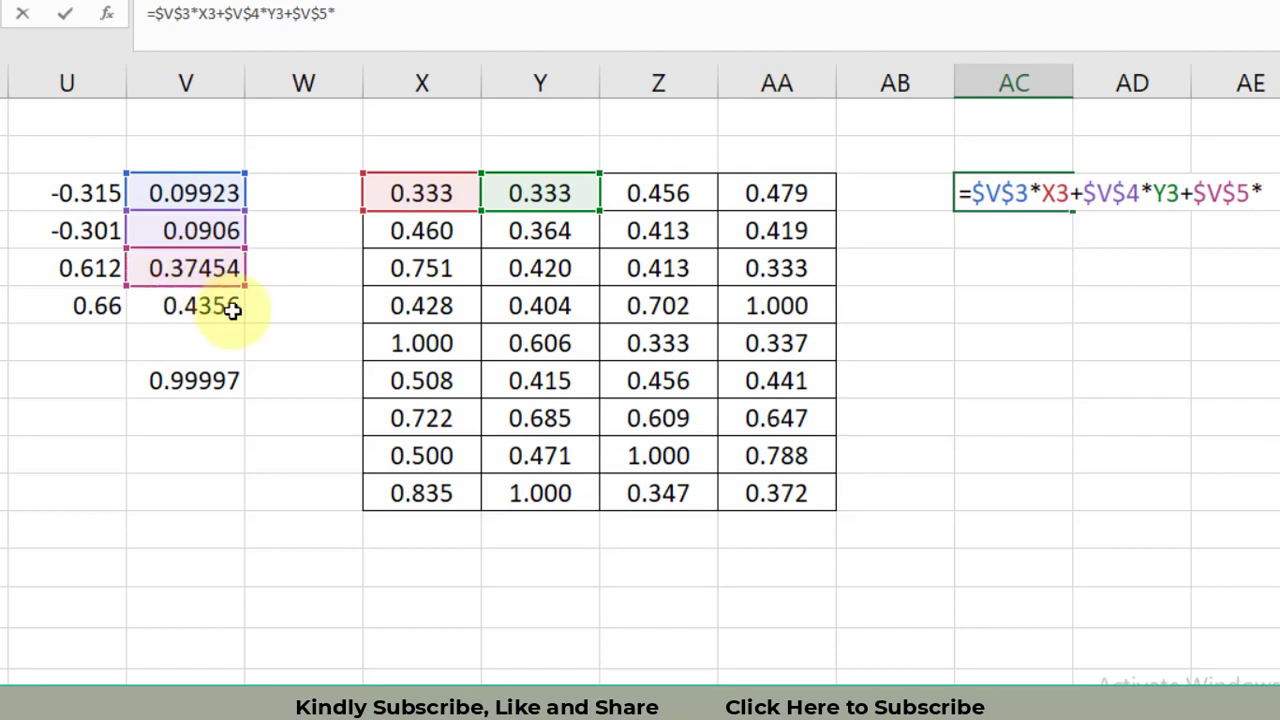
{"action": "left_click", "coordinate": [660, 200]}
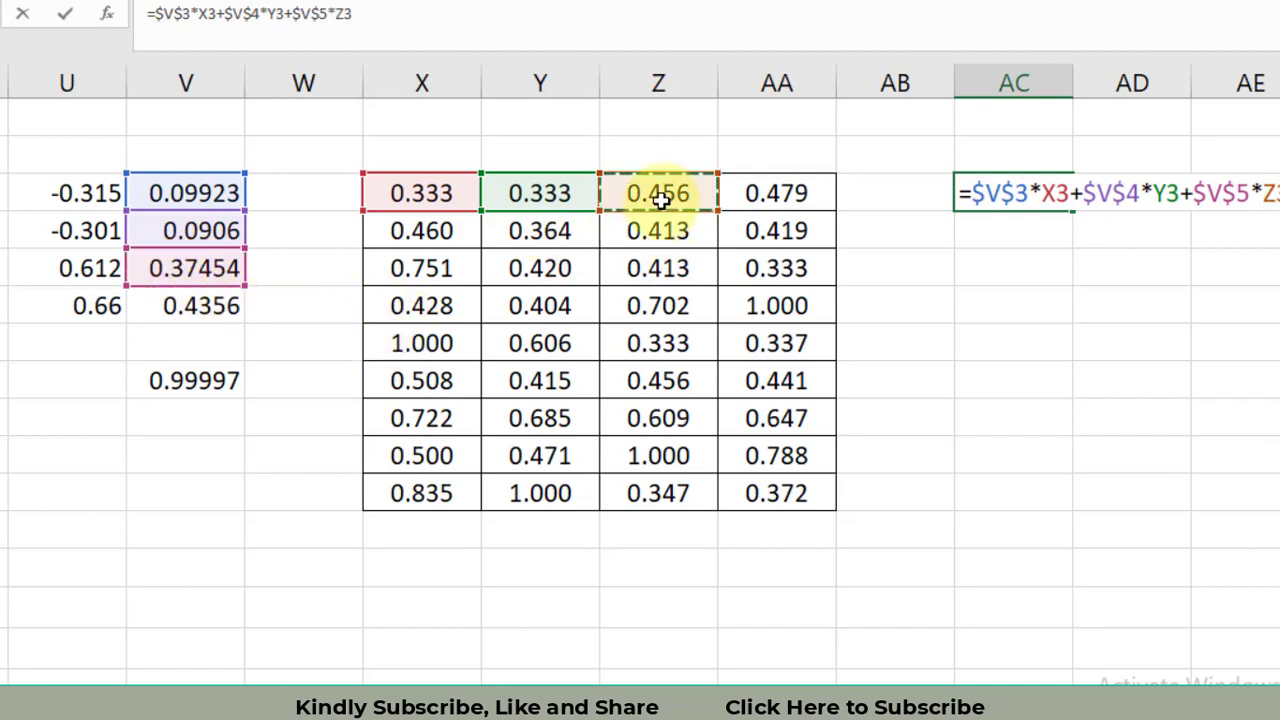
{"action": "type", "text": "+"}
{"action": "left_click", "coordinate": [192, 307]}
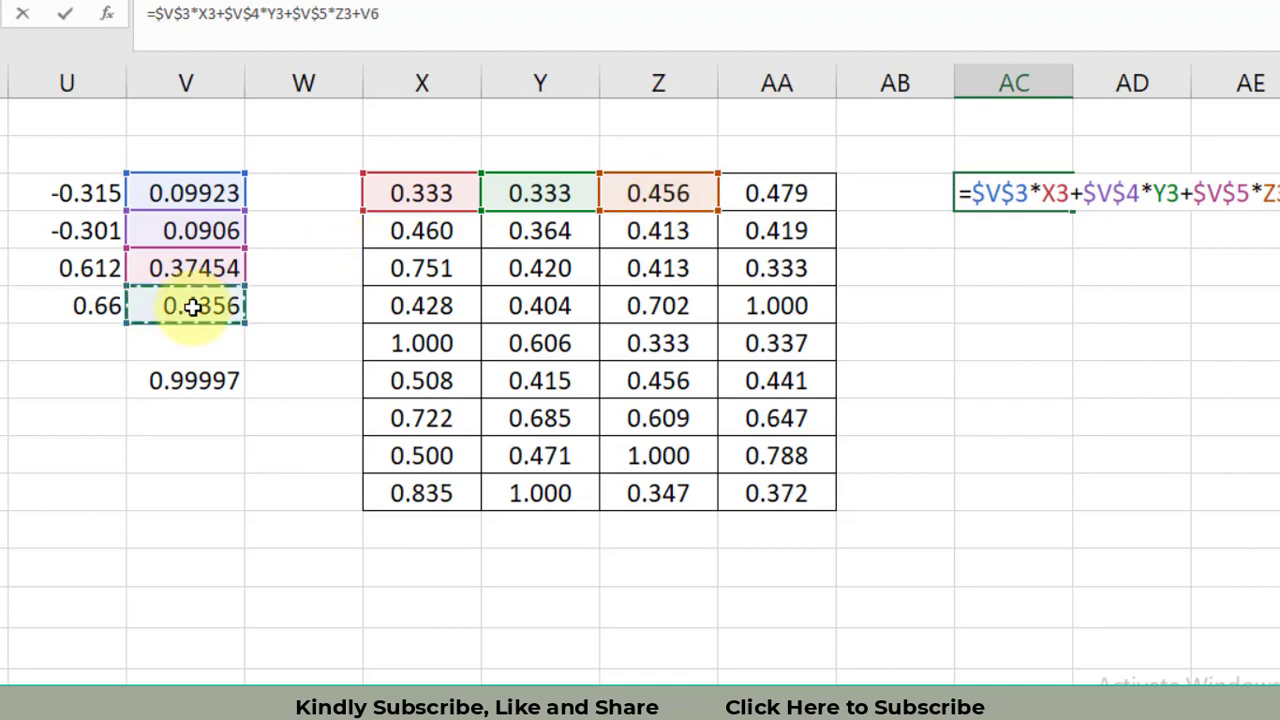
{"action": "key", "text": "F4"}
{"action": "type", "text": "*"}
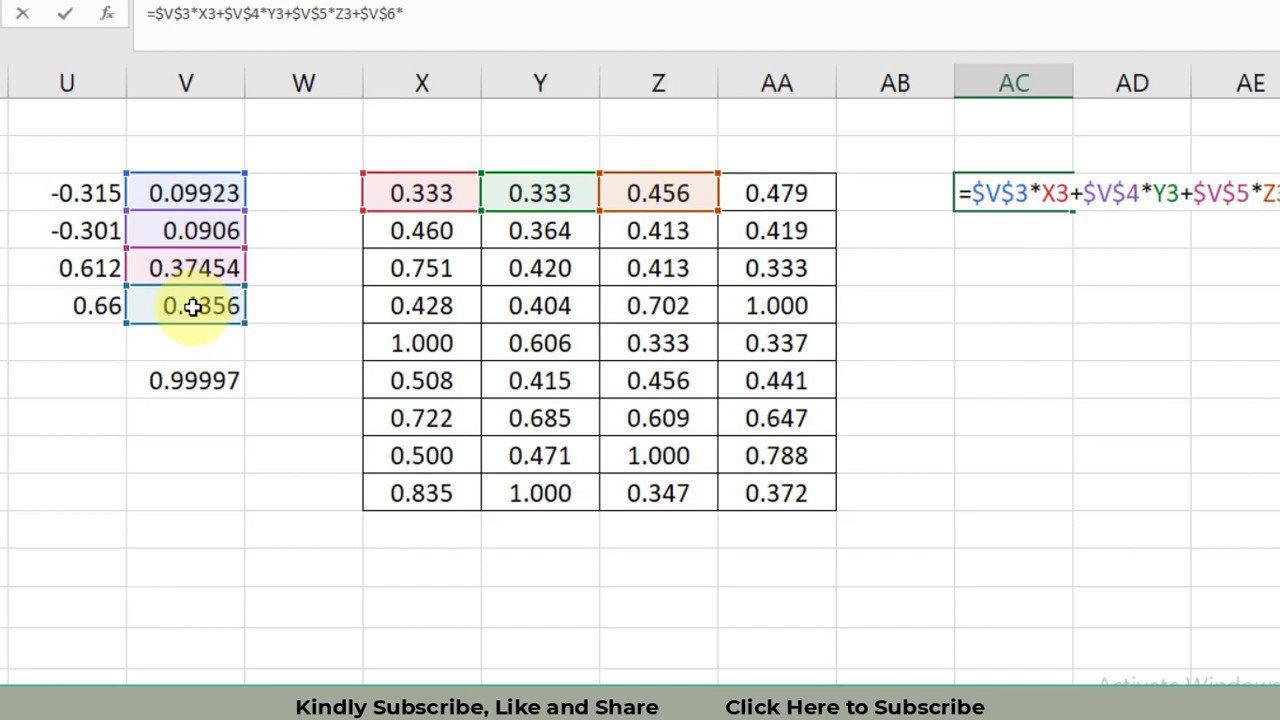
{"action": "left_click", "coordinate": [785, 196]}
{"action": "key", "text": "Return"}
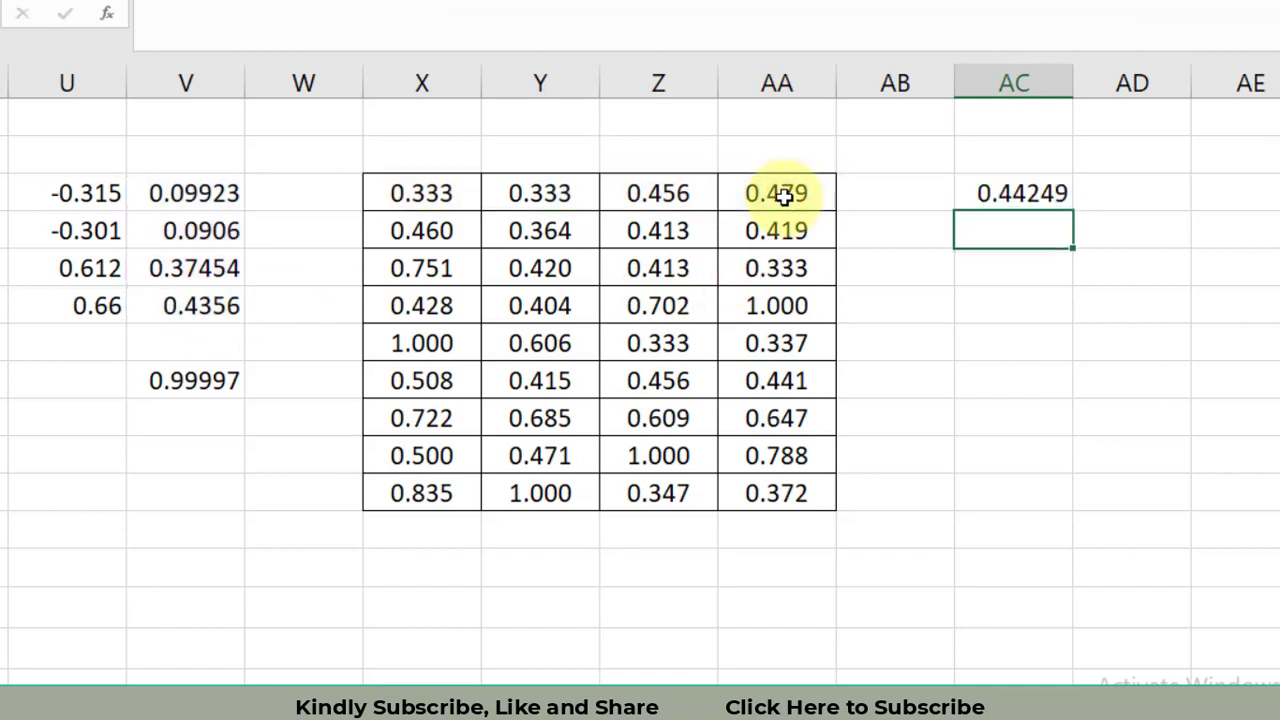
- Label the weighted-sum column with the heading GRG in AC2
{"action": "left_click", "coordinate": [1048, 193]}
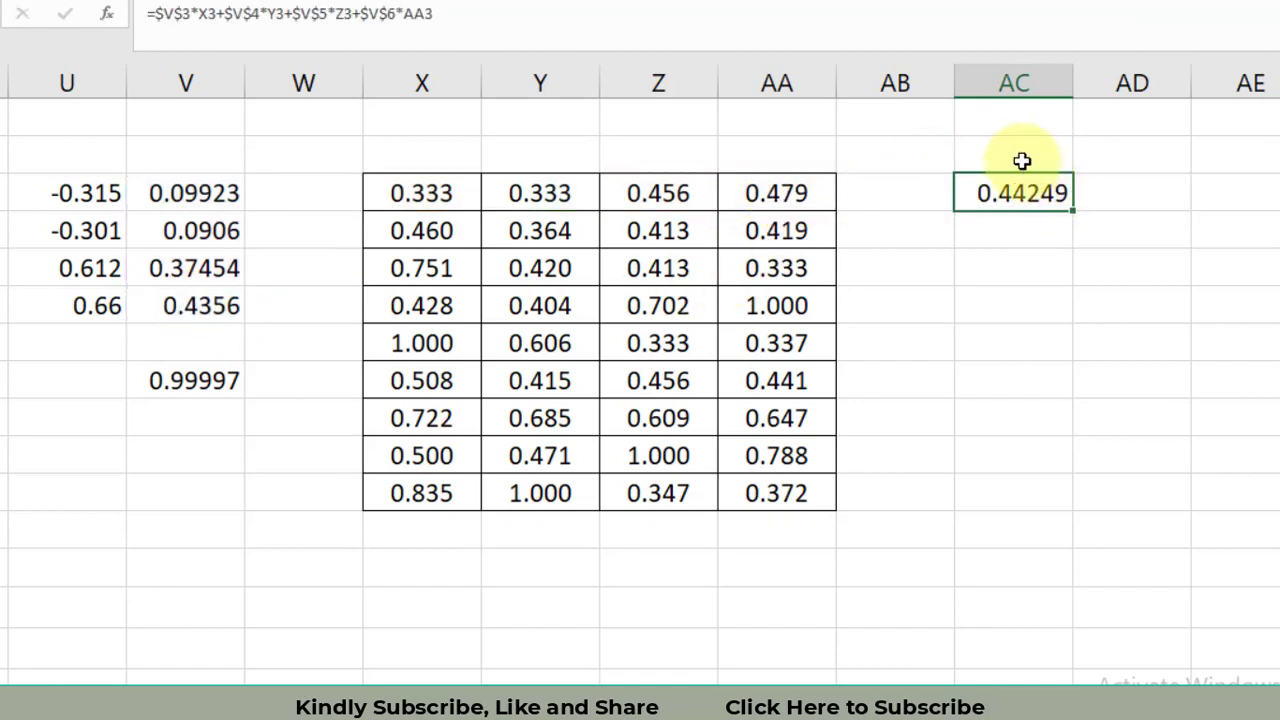
{"action": "left_click", "coordinate": [1022, 161]}
{"action": "type", "text": "GRG"}
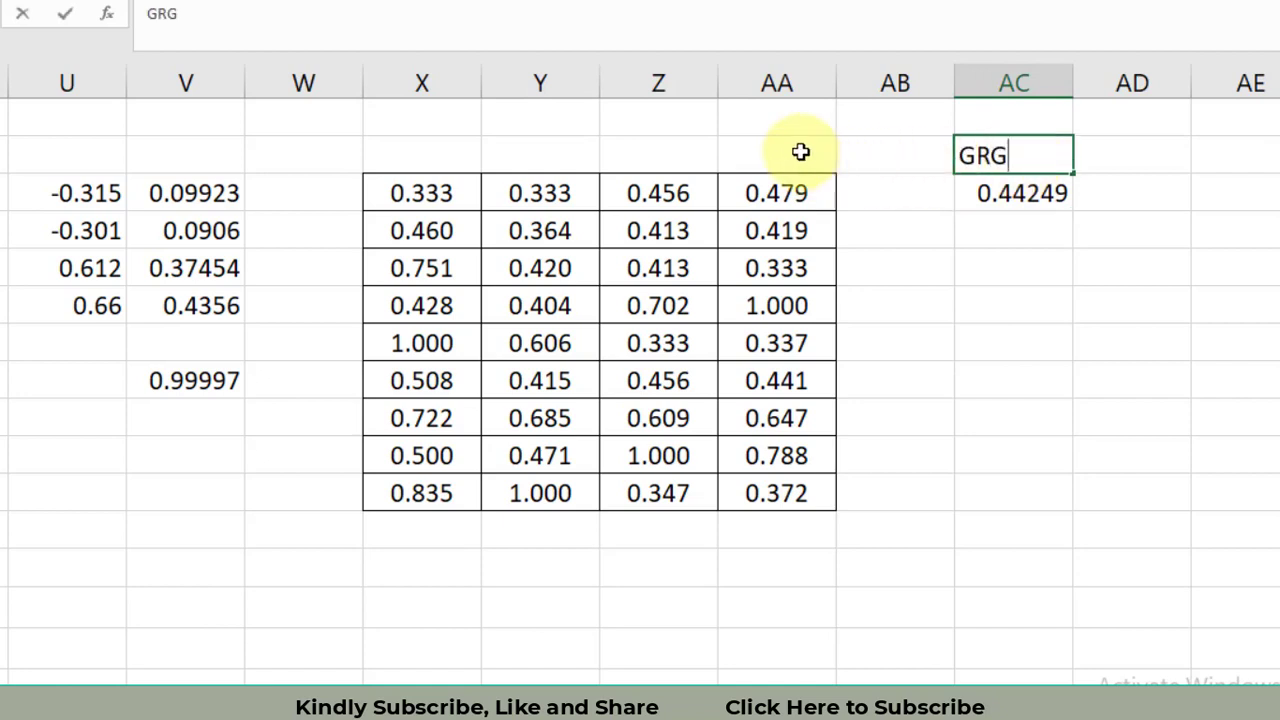
- Merge and center X2:AA2 above the coefficient table and enter the heading GRC
{"action": "left_click_drag", "start_coordinate": [790, 155], "coordinate": [408, 160]}
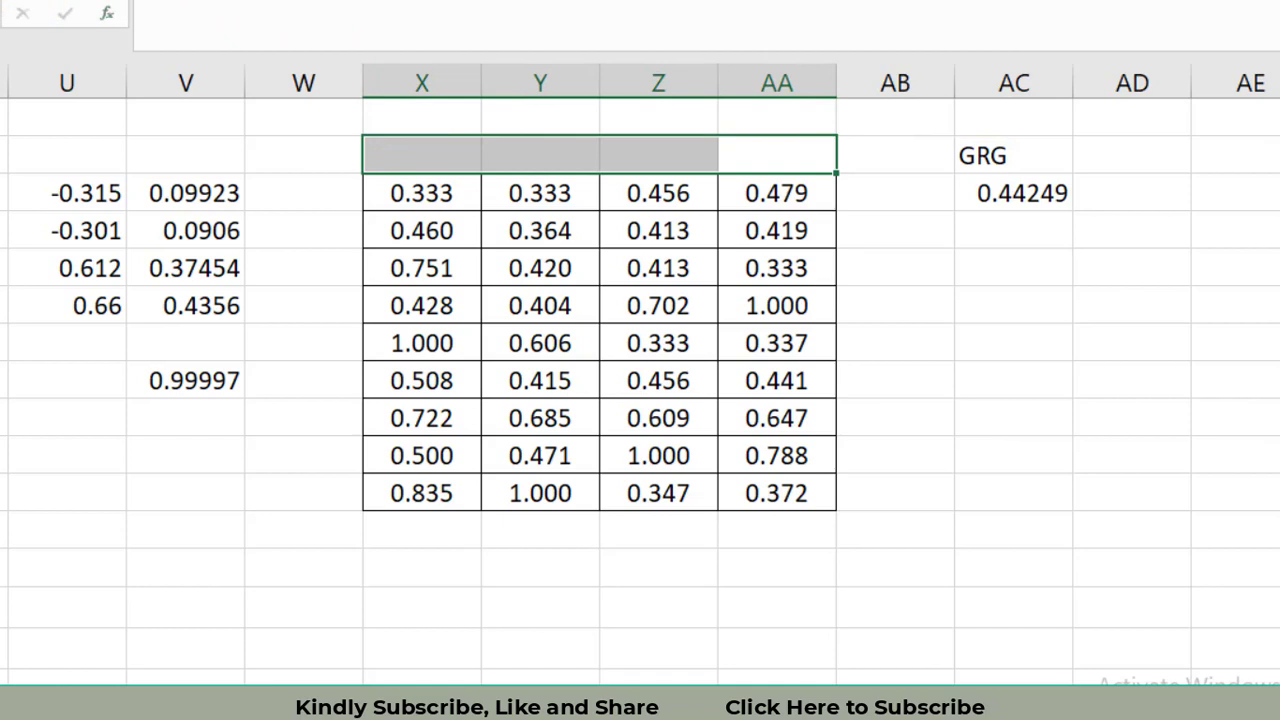
{"action": "left_click", "coordinate": [440, 2]}
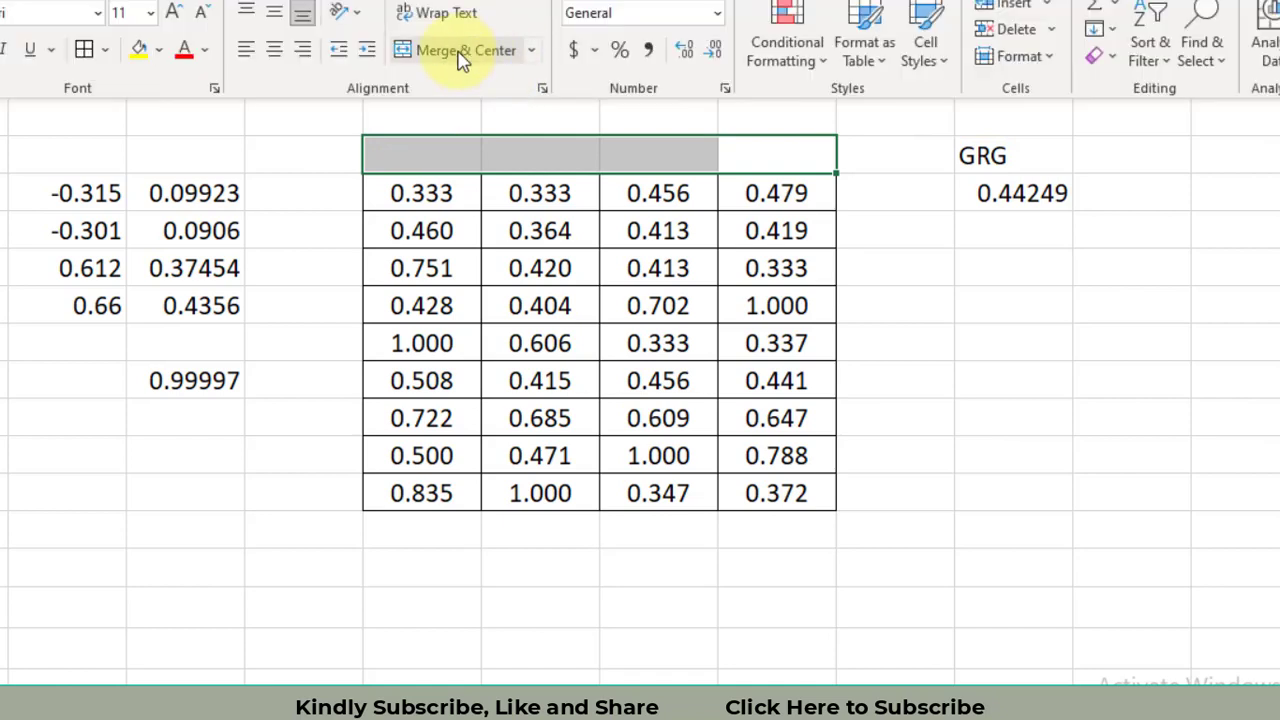
{"action": "left_click", "coordinate": [455, 52]}
{"action": "left_click", "coordinate": [568, 160]}
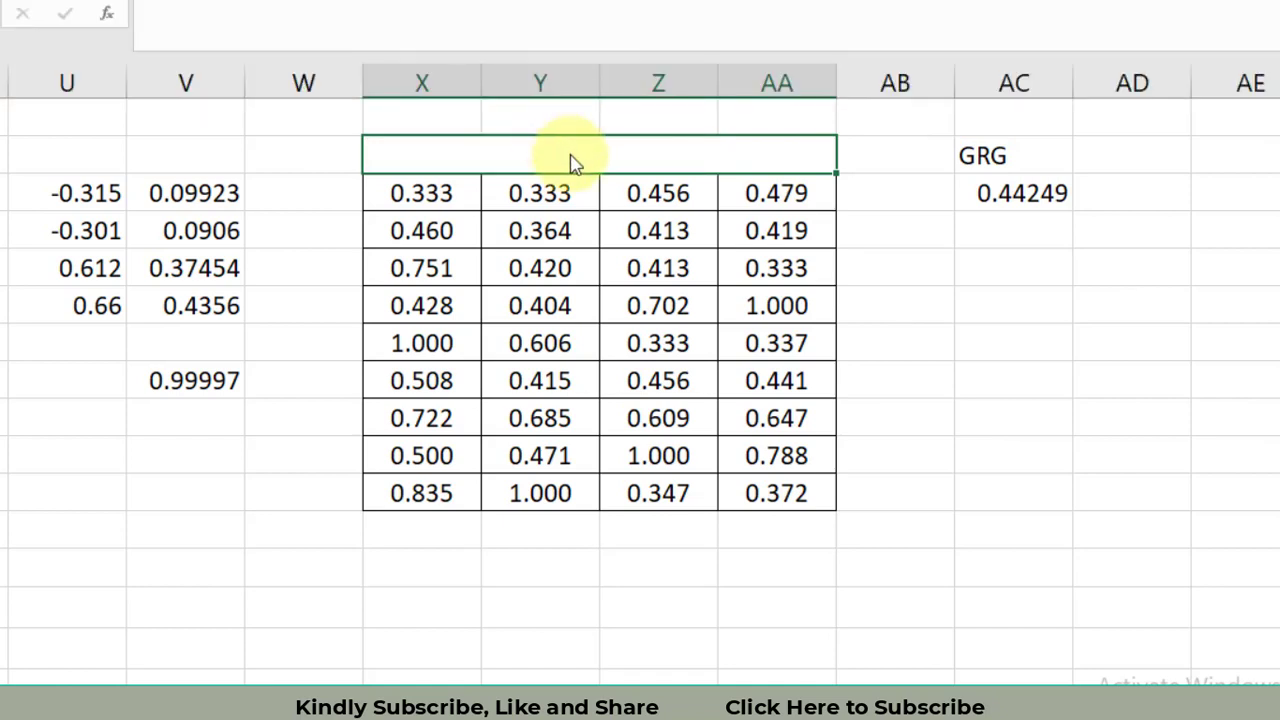
{"action": "type", "text": "GRC"}
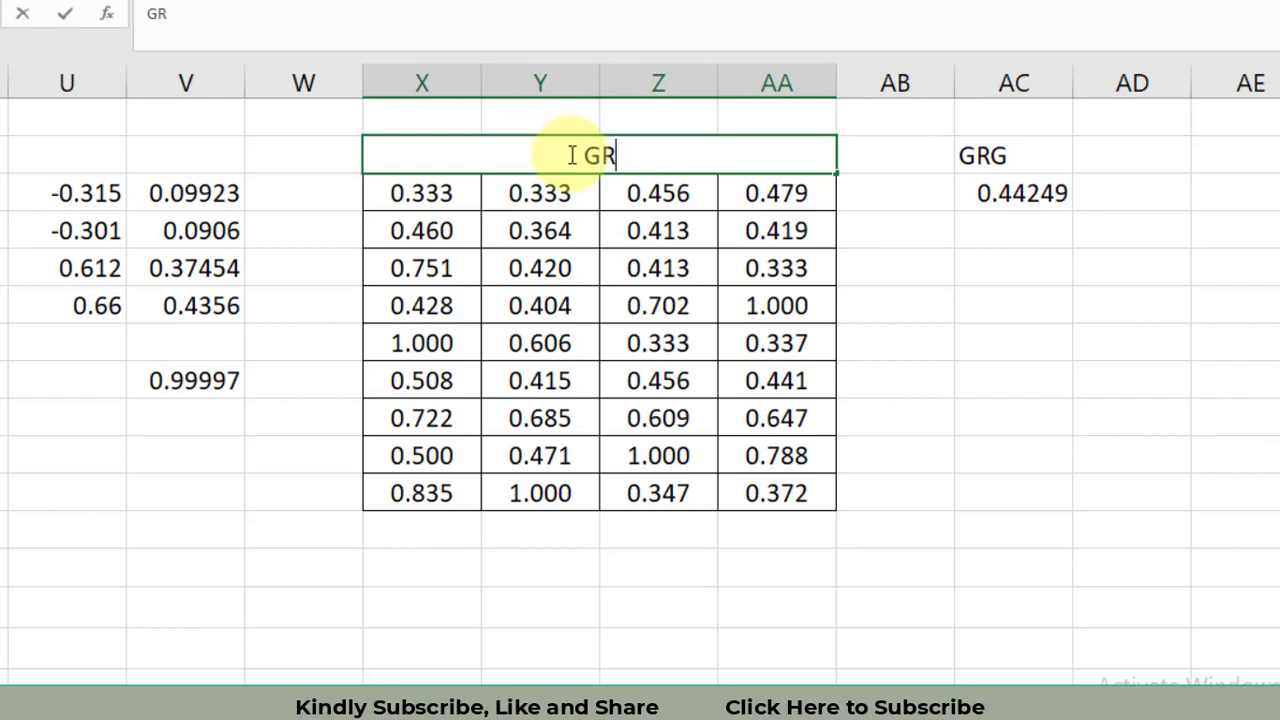
- Fill the GRG formula from AC3 down to AC11 and enter rank 1 in AD10
{"action": "left_click", "coordinate": [1053, 192]}
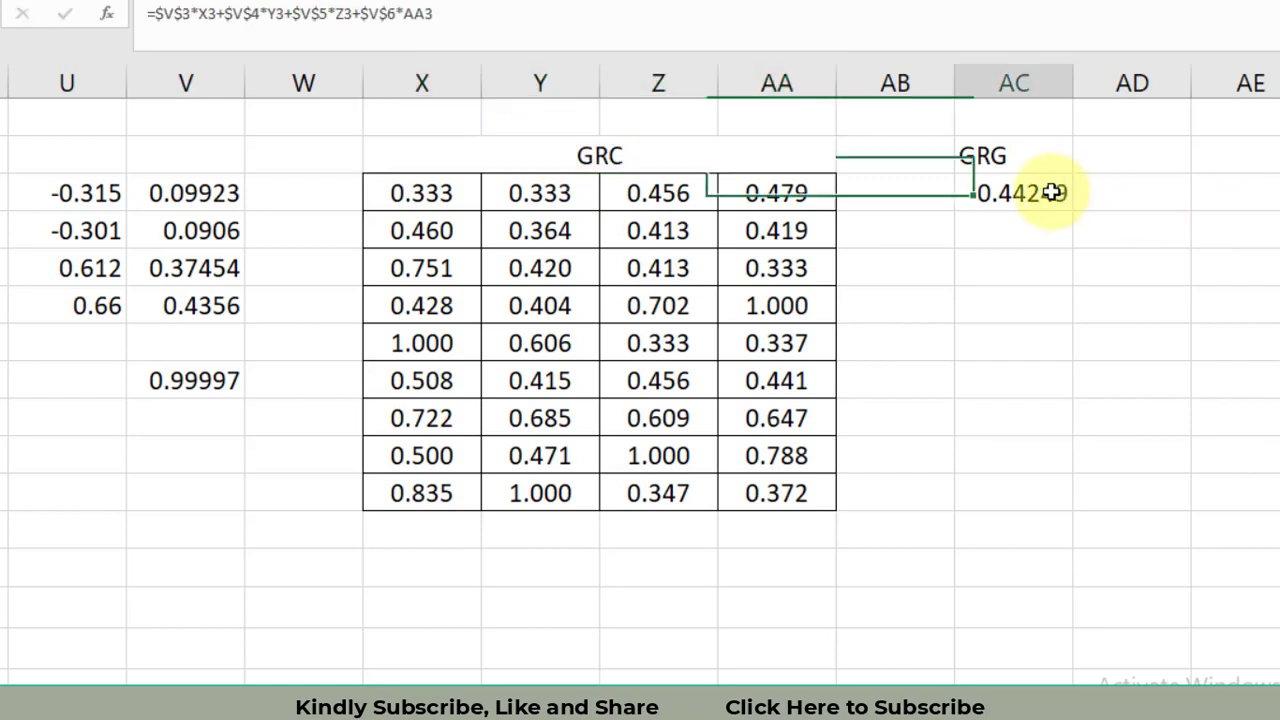
{"action": "left_click_drag", "start_coordinate": [1072, 210], "coordinate": [1049, 514]}
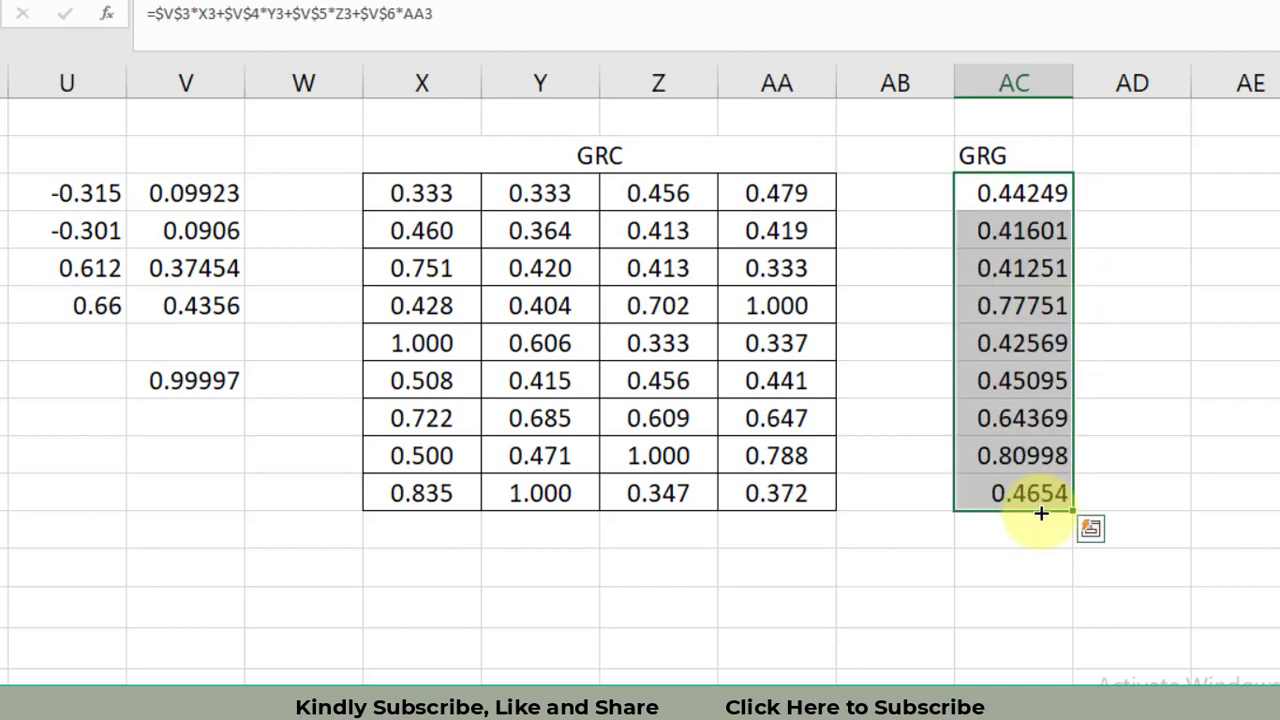
{"action": "left_click", "coordinate": [1137, 459]}
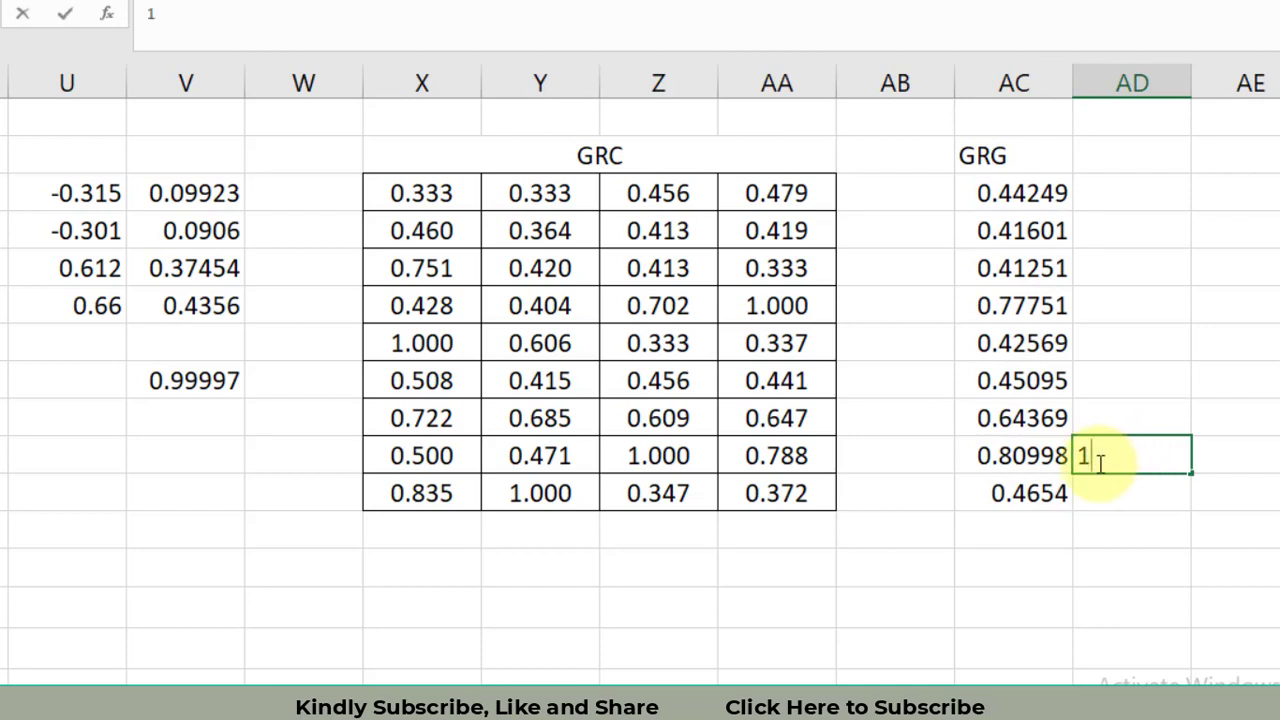
{"action": "left_click", "coordinate": [1193, 516]}
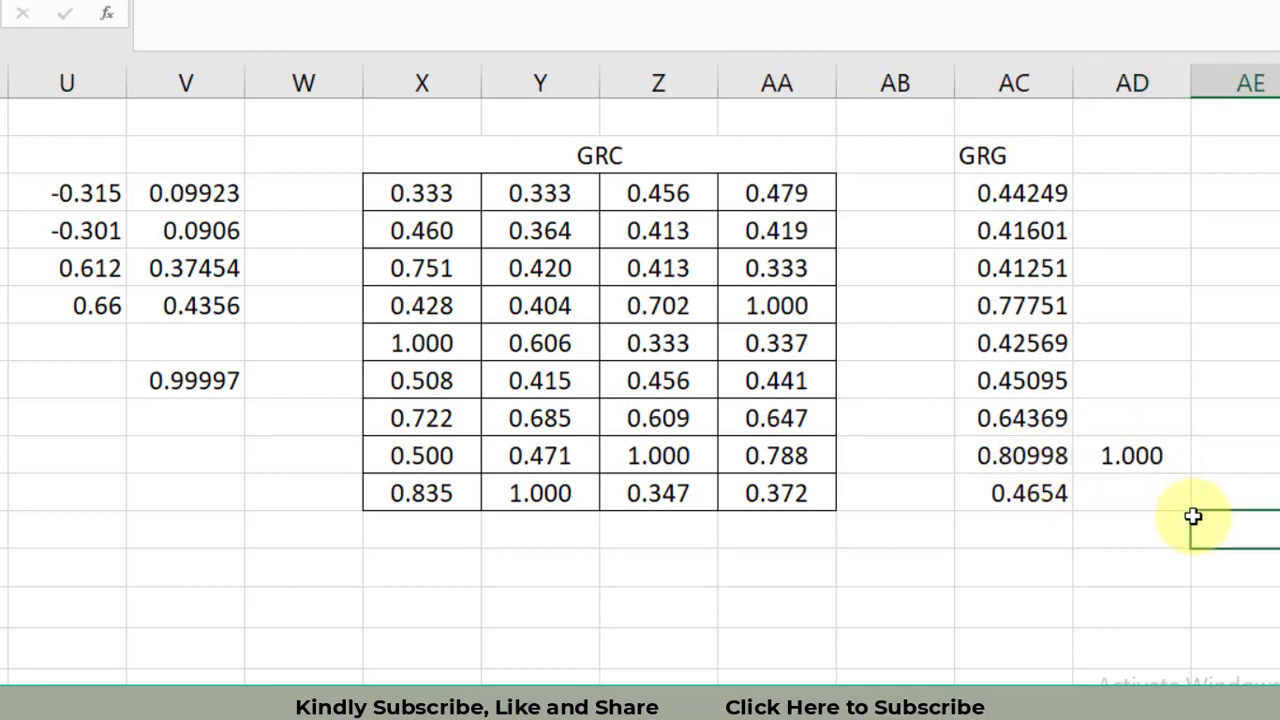
- Number the rows of the GRC table from 1 to 9 in W3:W11, filling the series down from 1 and 2
{"action": "left_click", "coordinate": [306, 460]}
{"action": "left_click", "coordinate": [322, 203]}
{"action": "type", "text": "1"}
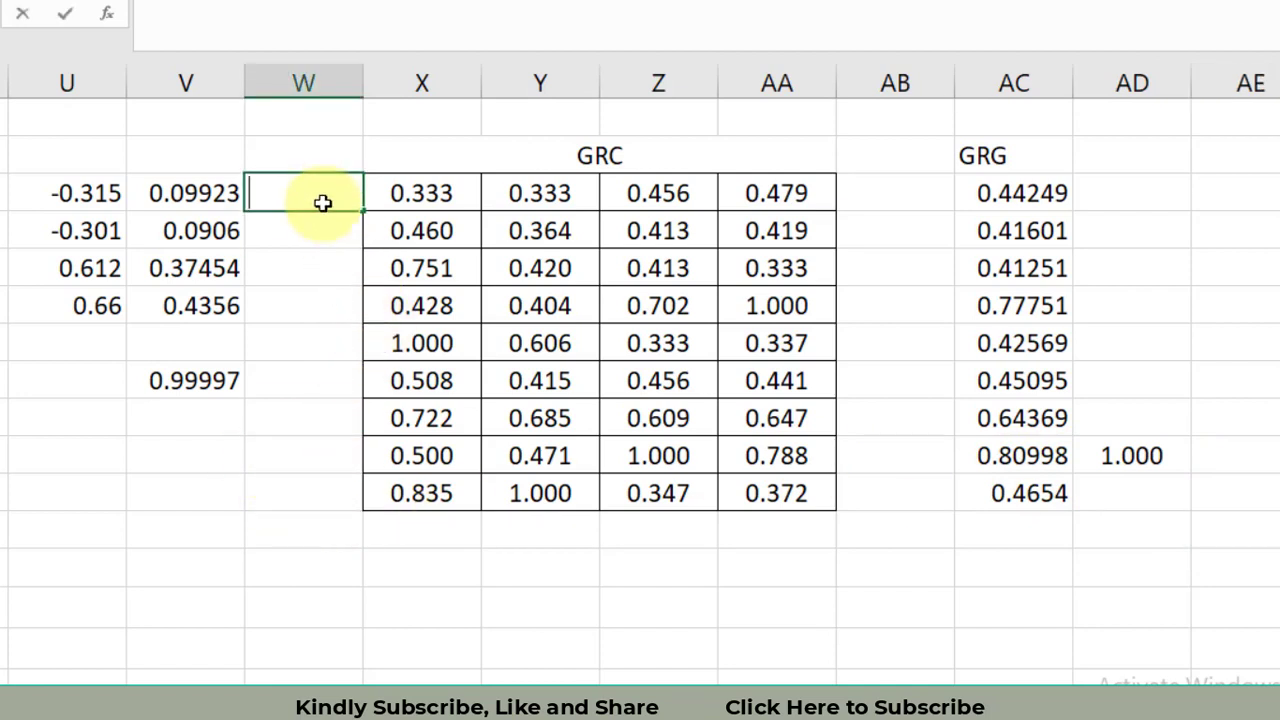
{"action": "key", "text": "Return"}
{"action": "type", "text": "2"}
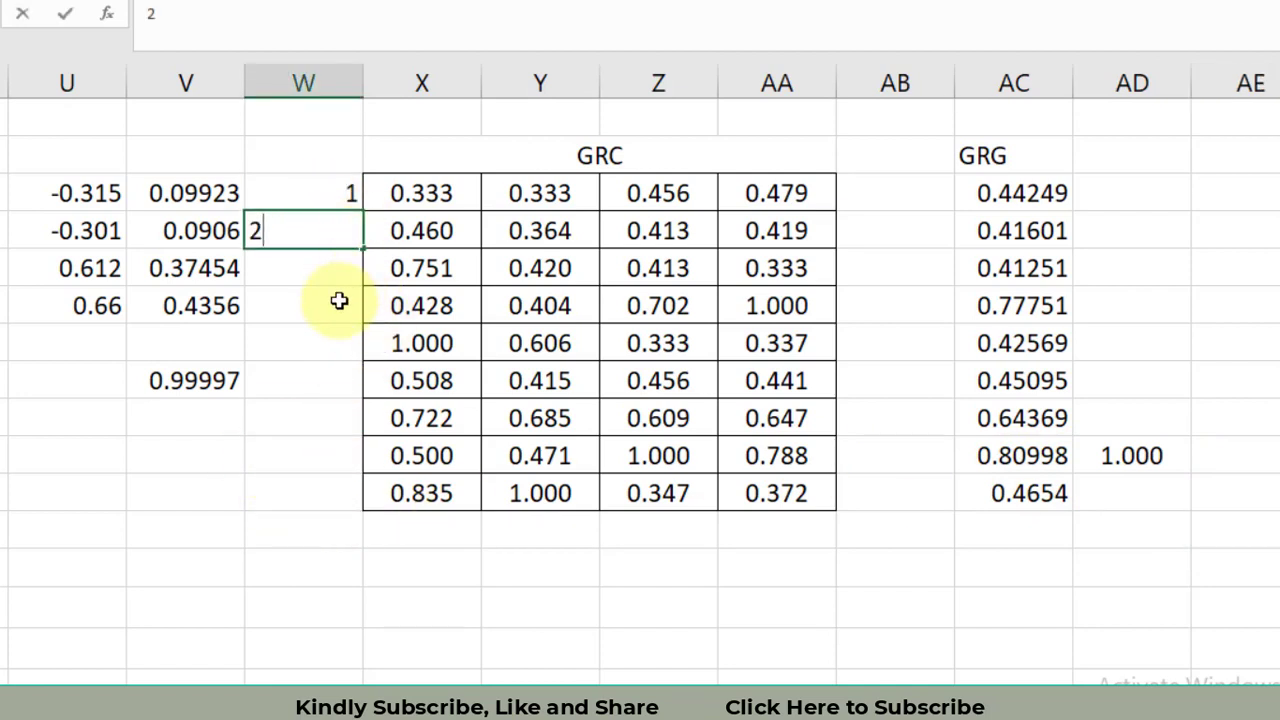
{"action": "left_click", "coordinate": [337, 297]}
{"action": "left_click", "coordinate": [343, 200]}
{"action": "left_click_drag", "start_coordinate": [343, 230], "coordinate": [346, 523]}
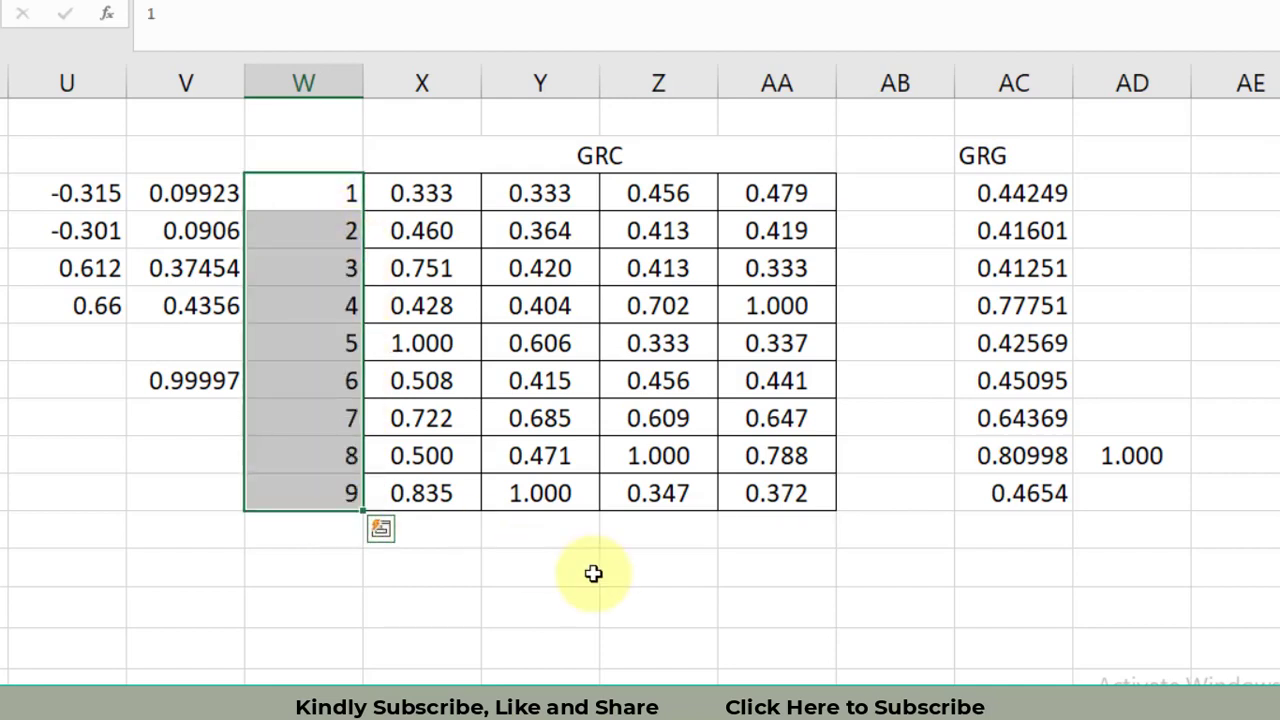
- Copy the GRG column with its heading from AC2:AC11 and paste it into column C27 of the Minitab worksheet, starting at the name row
{"action": "left_click", "coordinate": [657, 600]}
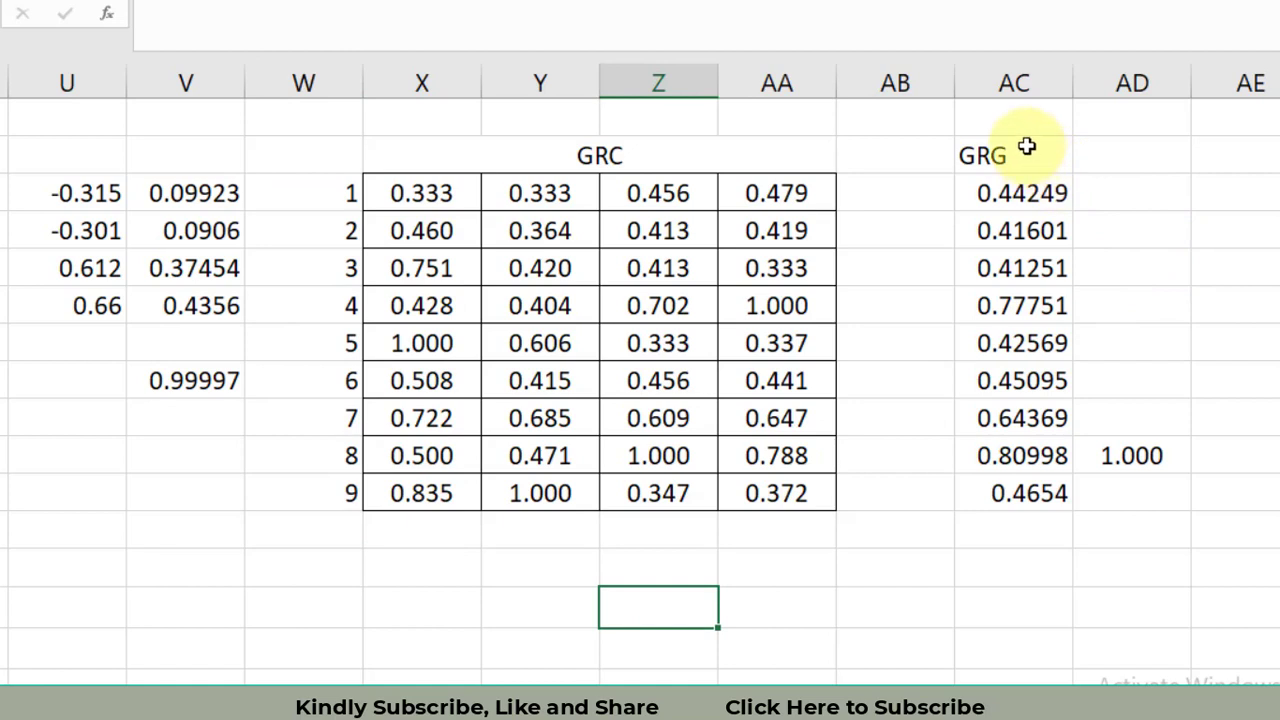
{"action": "left_click_drag", "start_coordinate": [1027, 147], "coordinate": [1024, 493]}
{"action": "key", "text": "ctrl+c"}
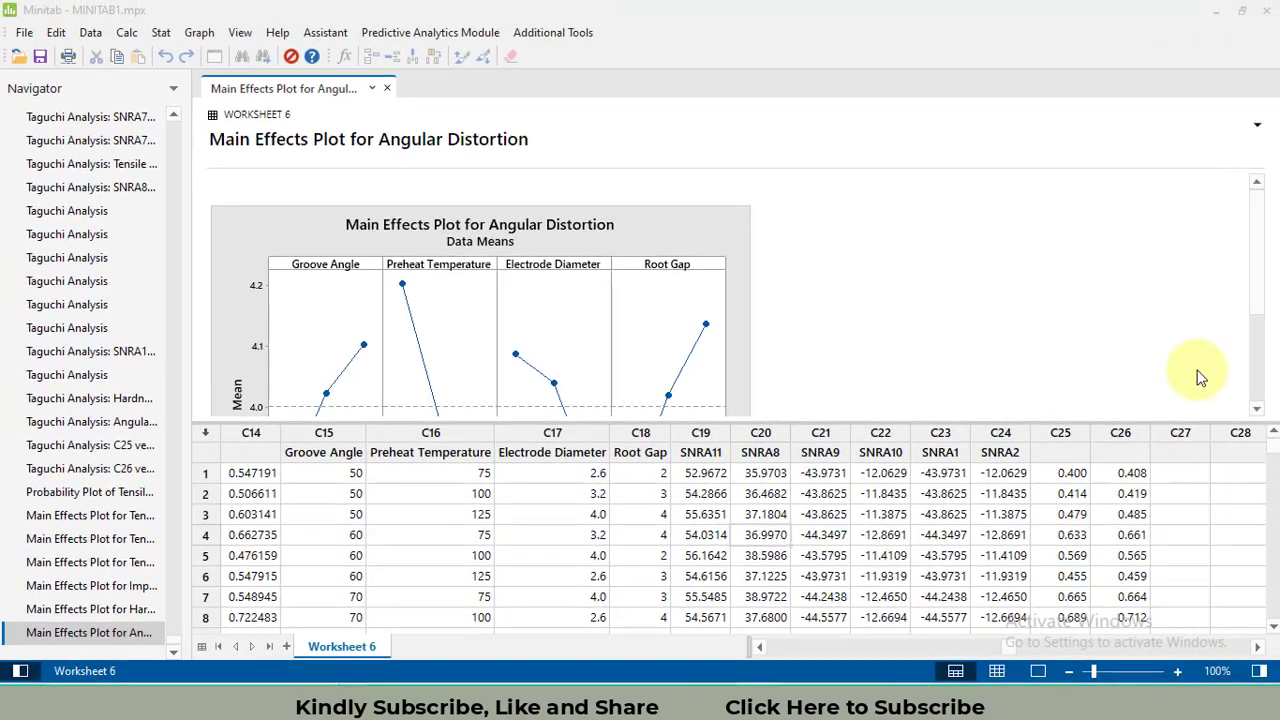
{"action": "left_click", "coordinate": [1183, 456]}
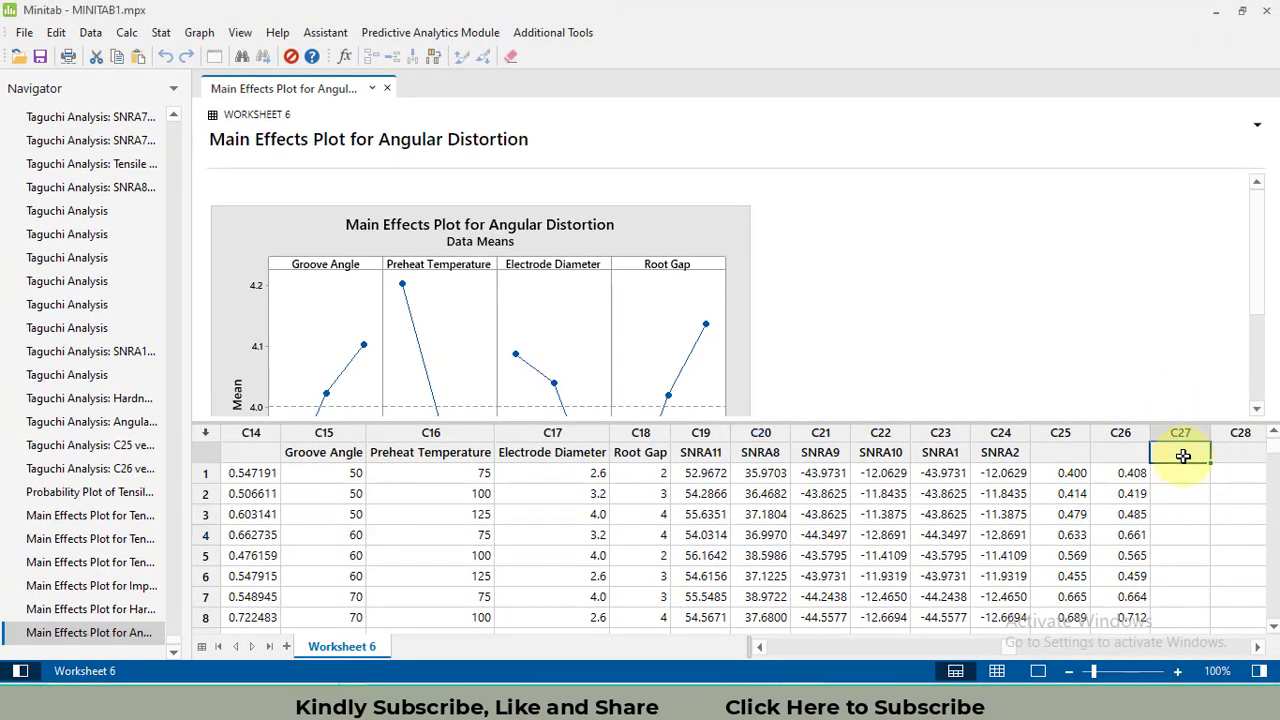
{"action": "key", "text": "ctrl+v"}
{"action": "left_click", "coordinate": [1183, 456]}
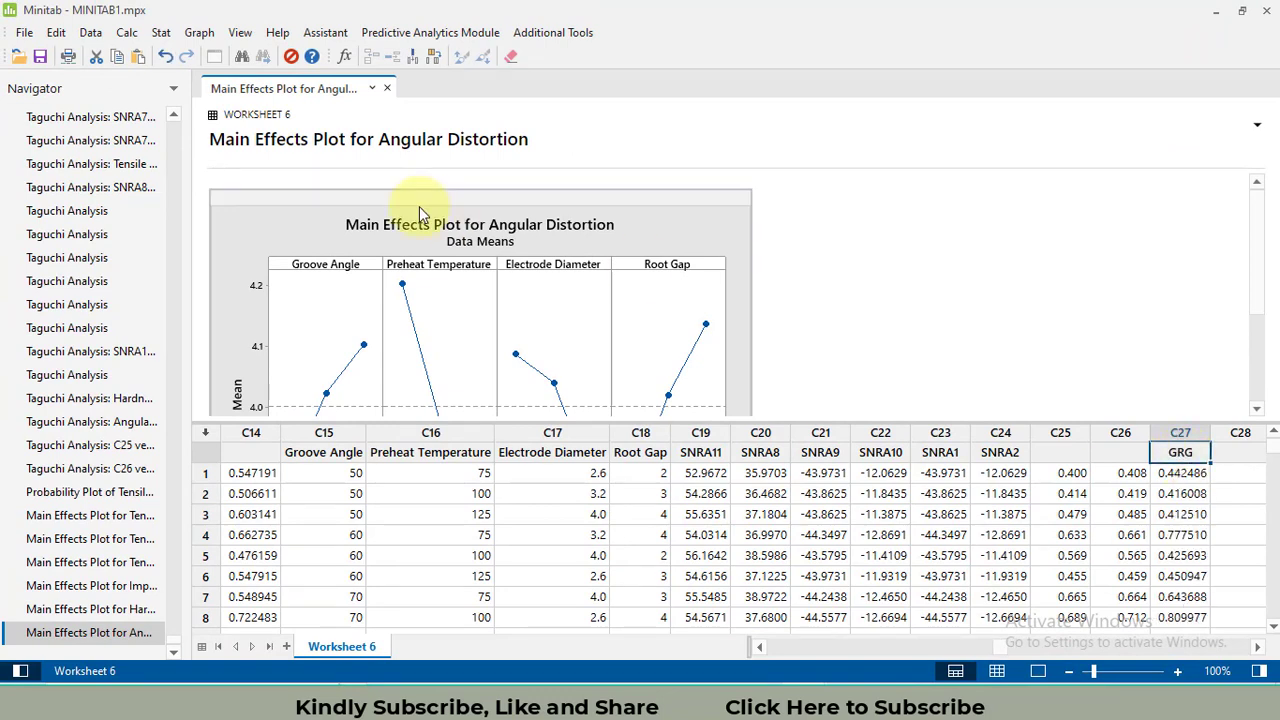
- Run Analyze Taguchi Design with GRG as the response data and the Larger is better signal-to-noise ratio
{"action": "left_click", "coordinate": [161, 35]}
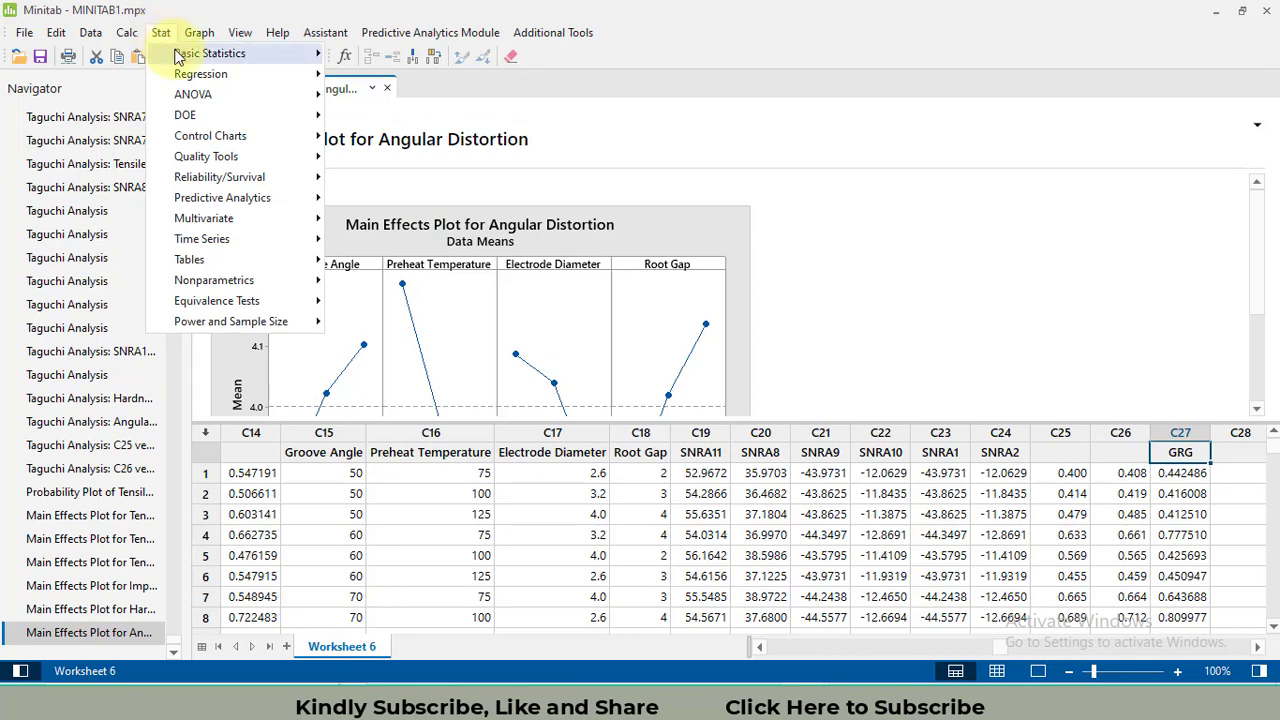
{"action": "mouse_move", "coordinate": [237, 118]}
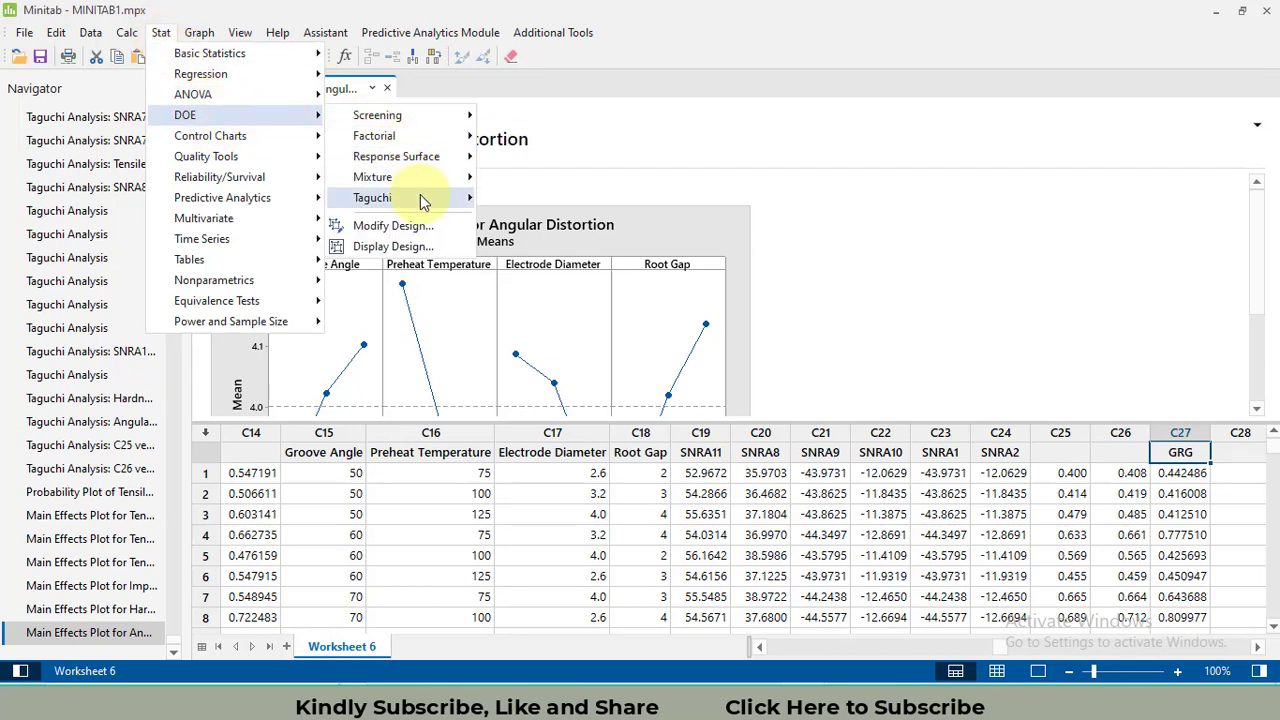
{"action": "mouse_move", "coordinate": [423, 199]}
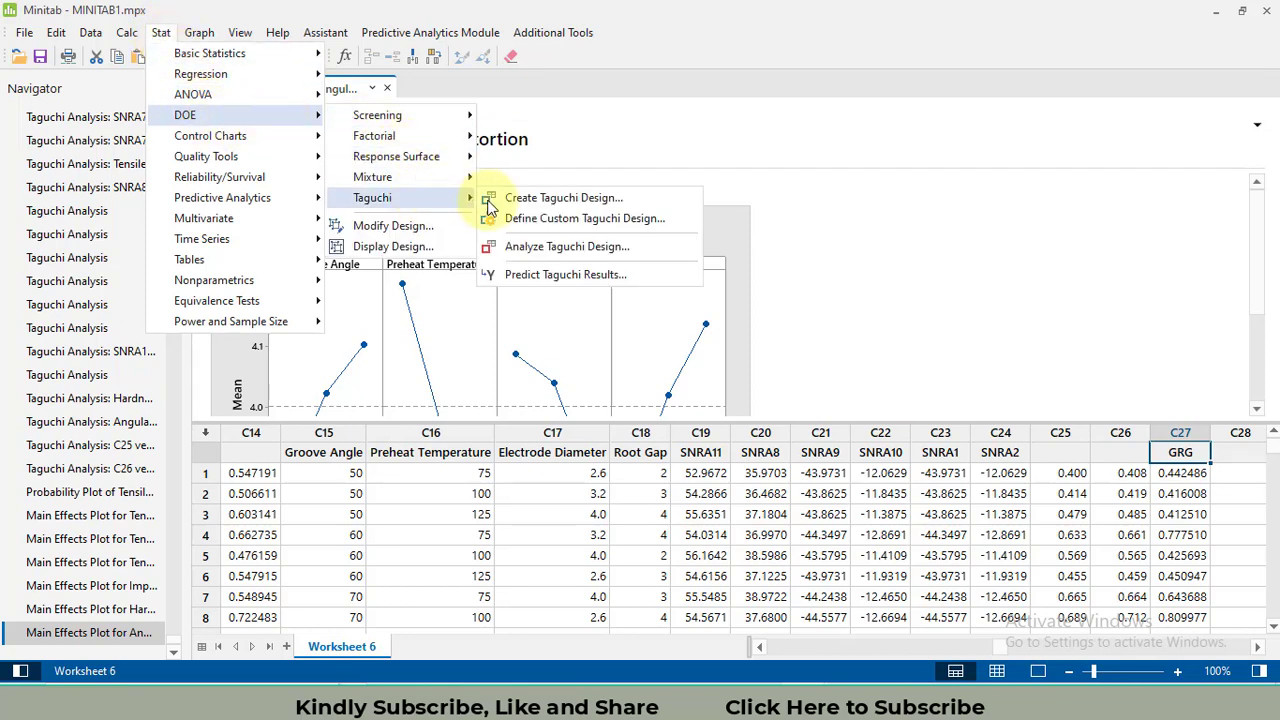
{"action": "left_click", "coordinate": [628, 247]}
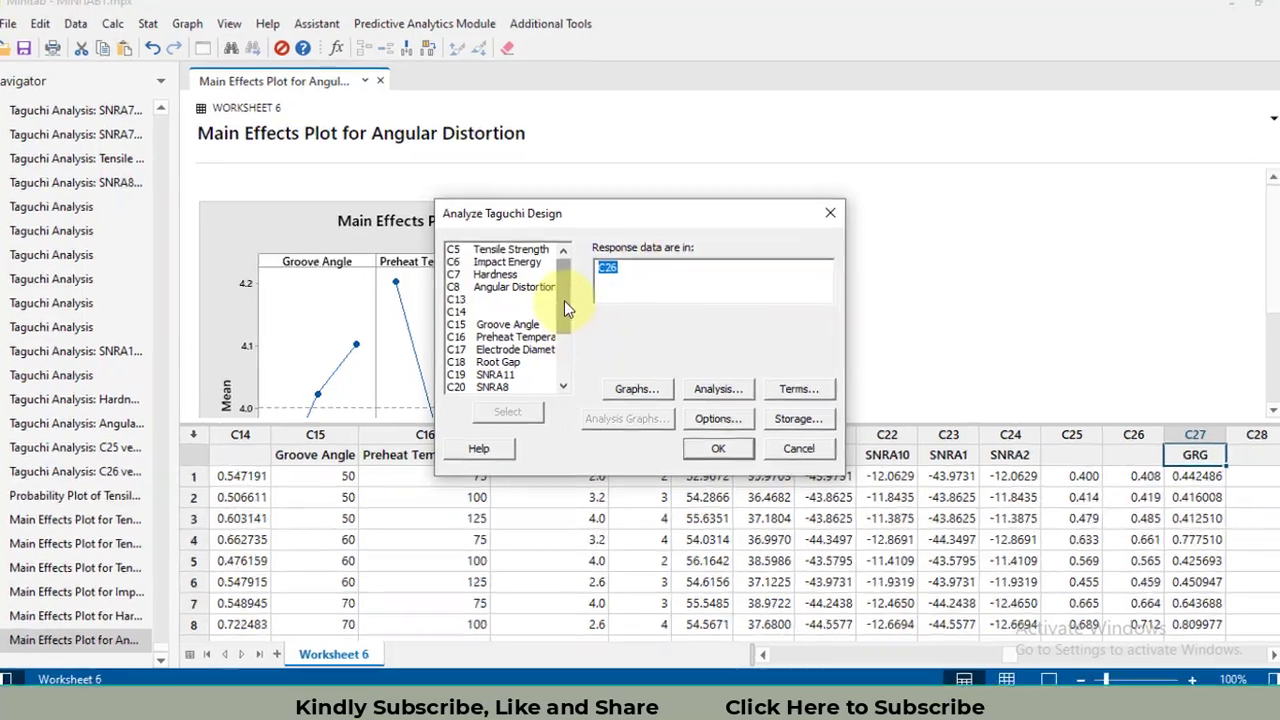
{"action": "left_click_drag", "start_coordinate": [564, 300], "coordinate": [566, 392]}
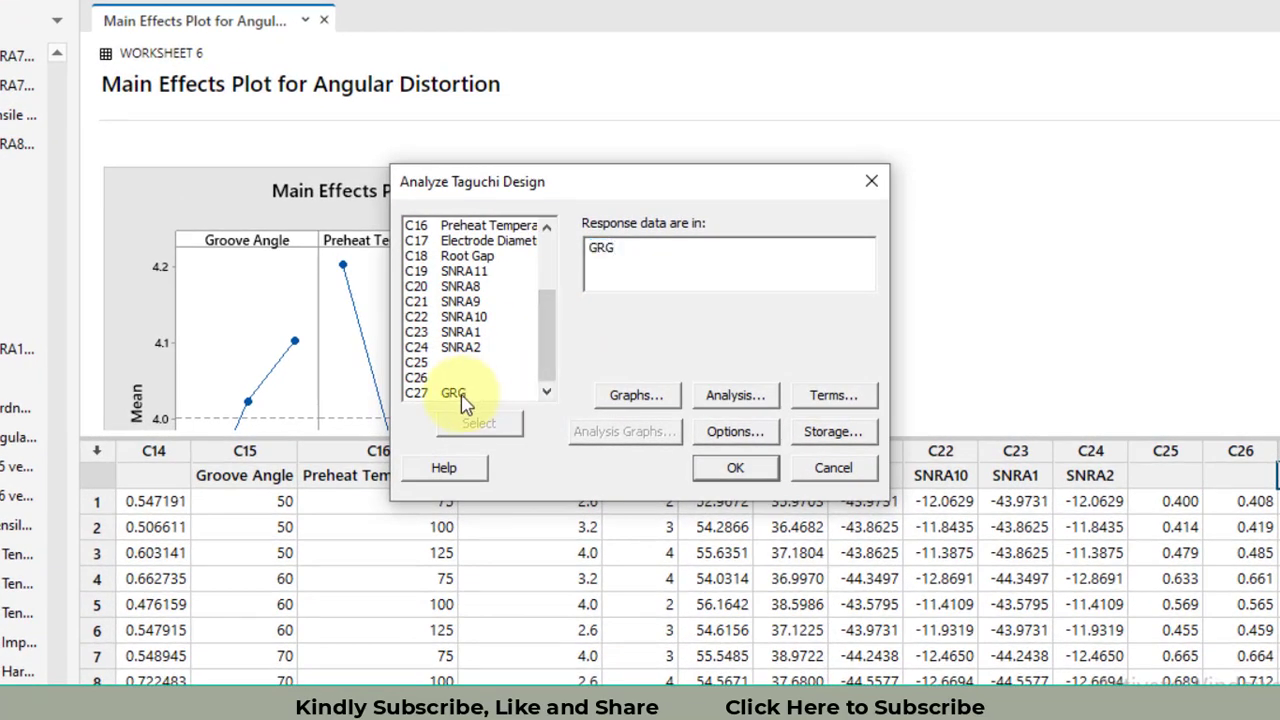
{"action": "left_click", "coordinate": [752, 436]}
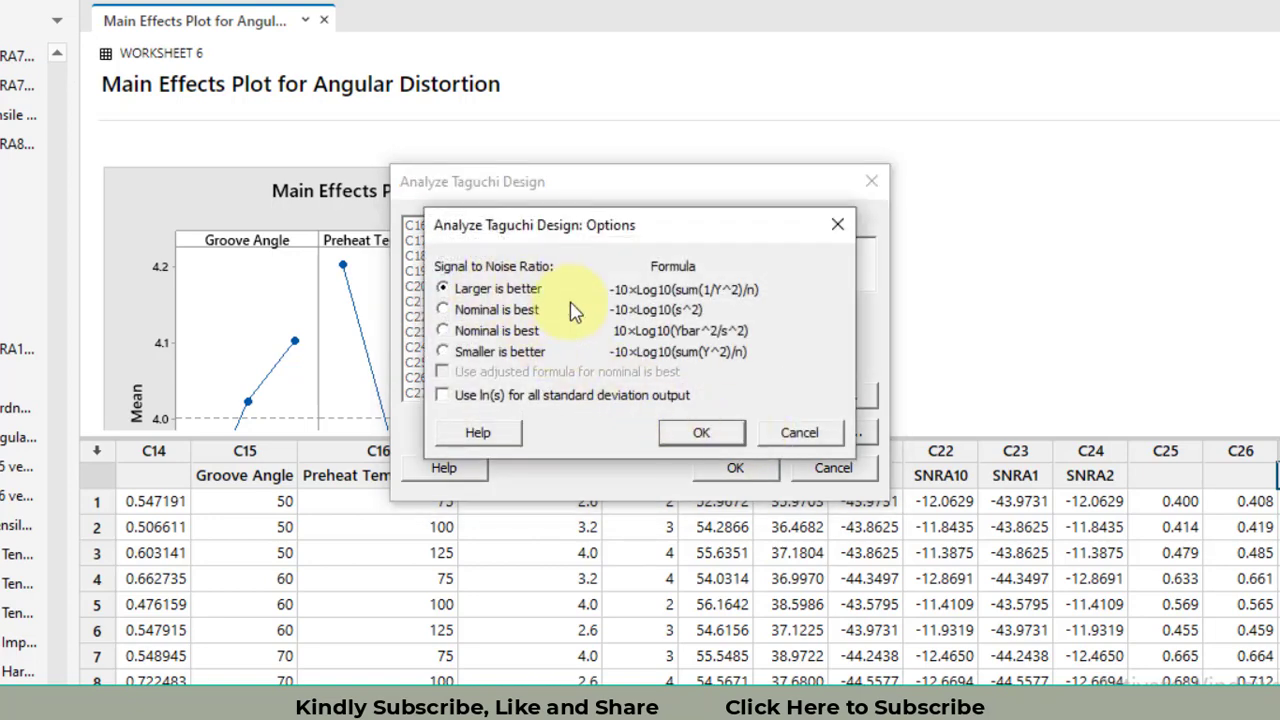
{"action": "left_click", "coordinate": [720, 434]}
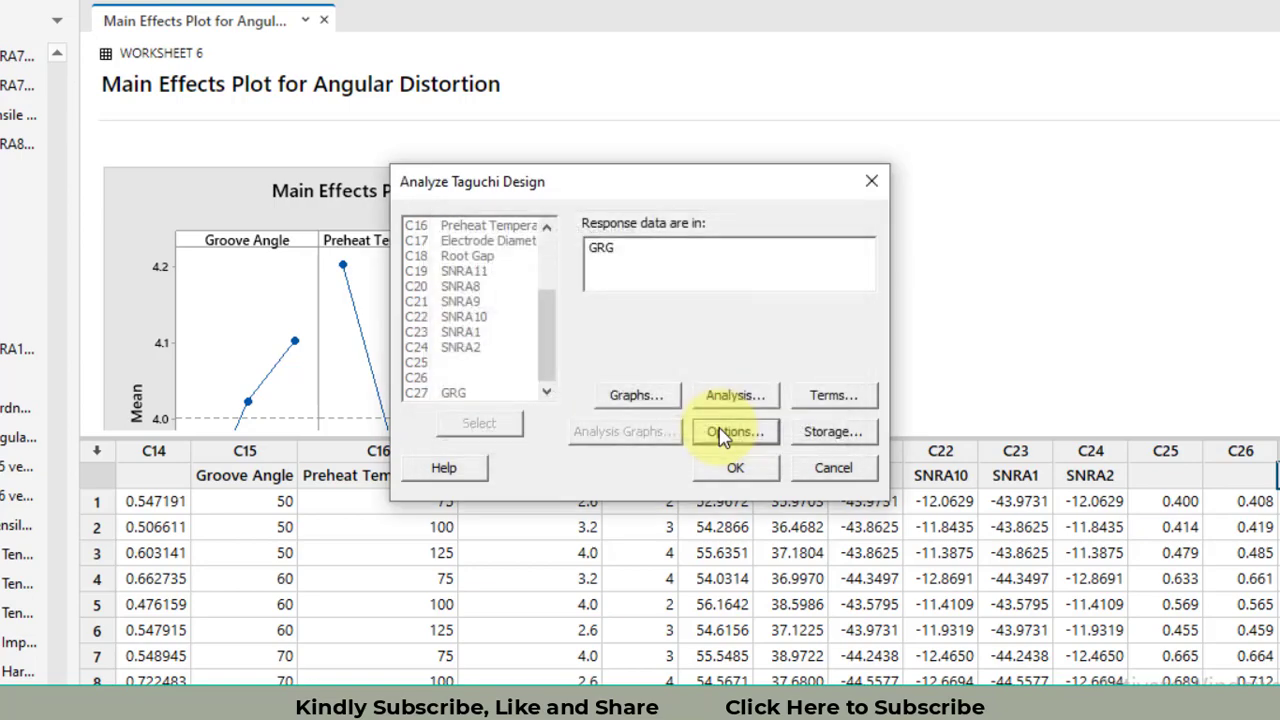
{"action": "left_click", "coordinate": [736, 468]}
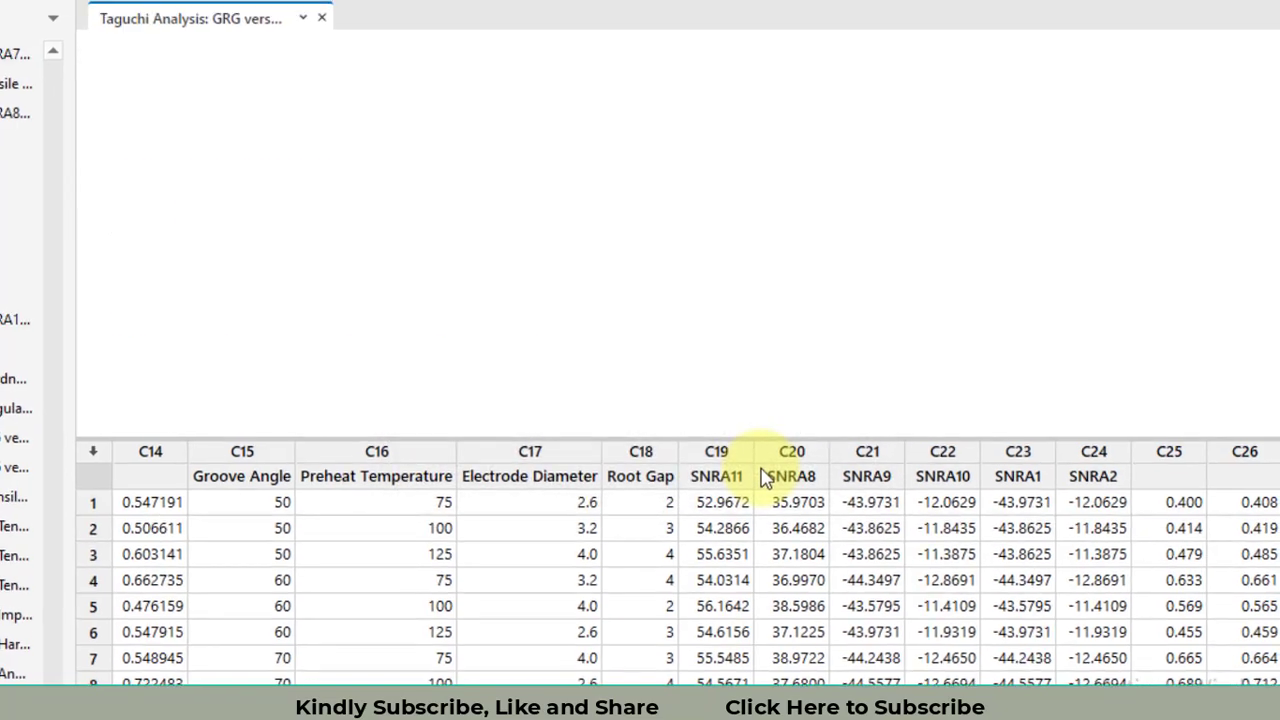